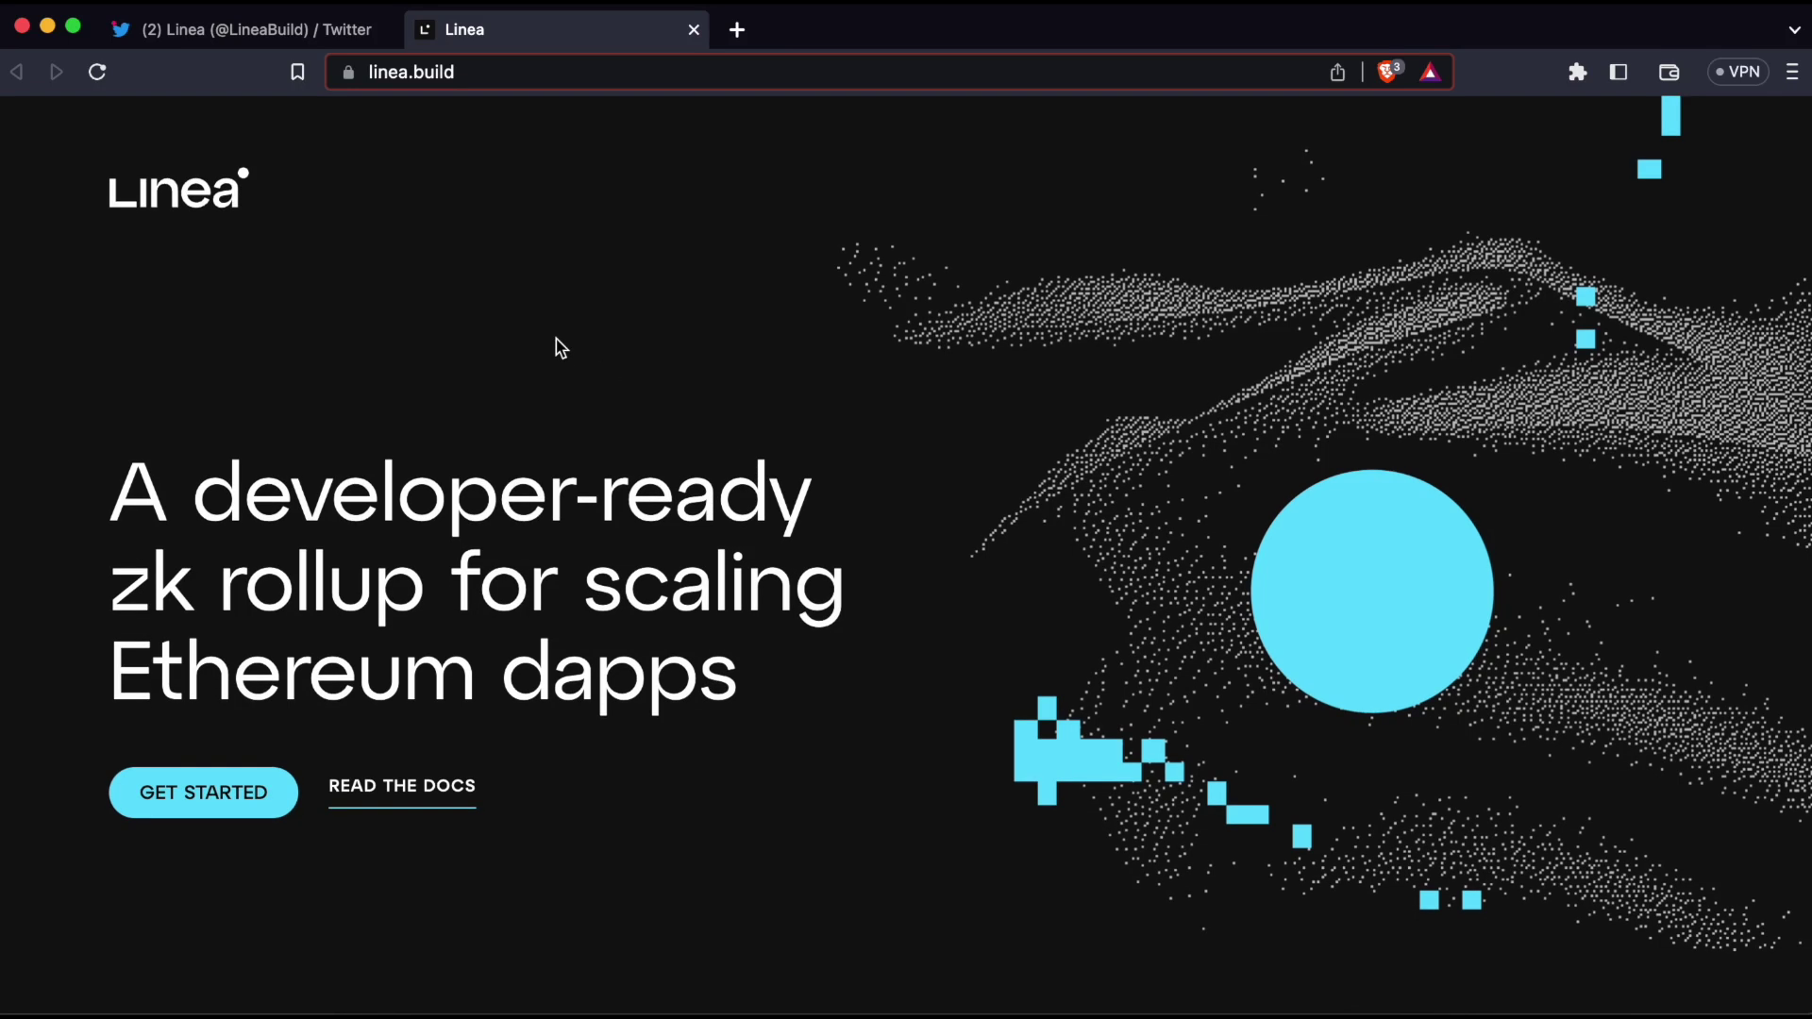
Step: View the Linea and ConsenSys Twitter profiles, then return to the Linea homepage
click(270, 32)
click(873, 615)
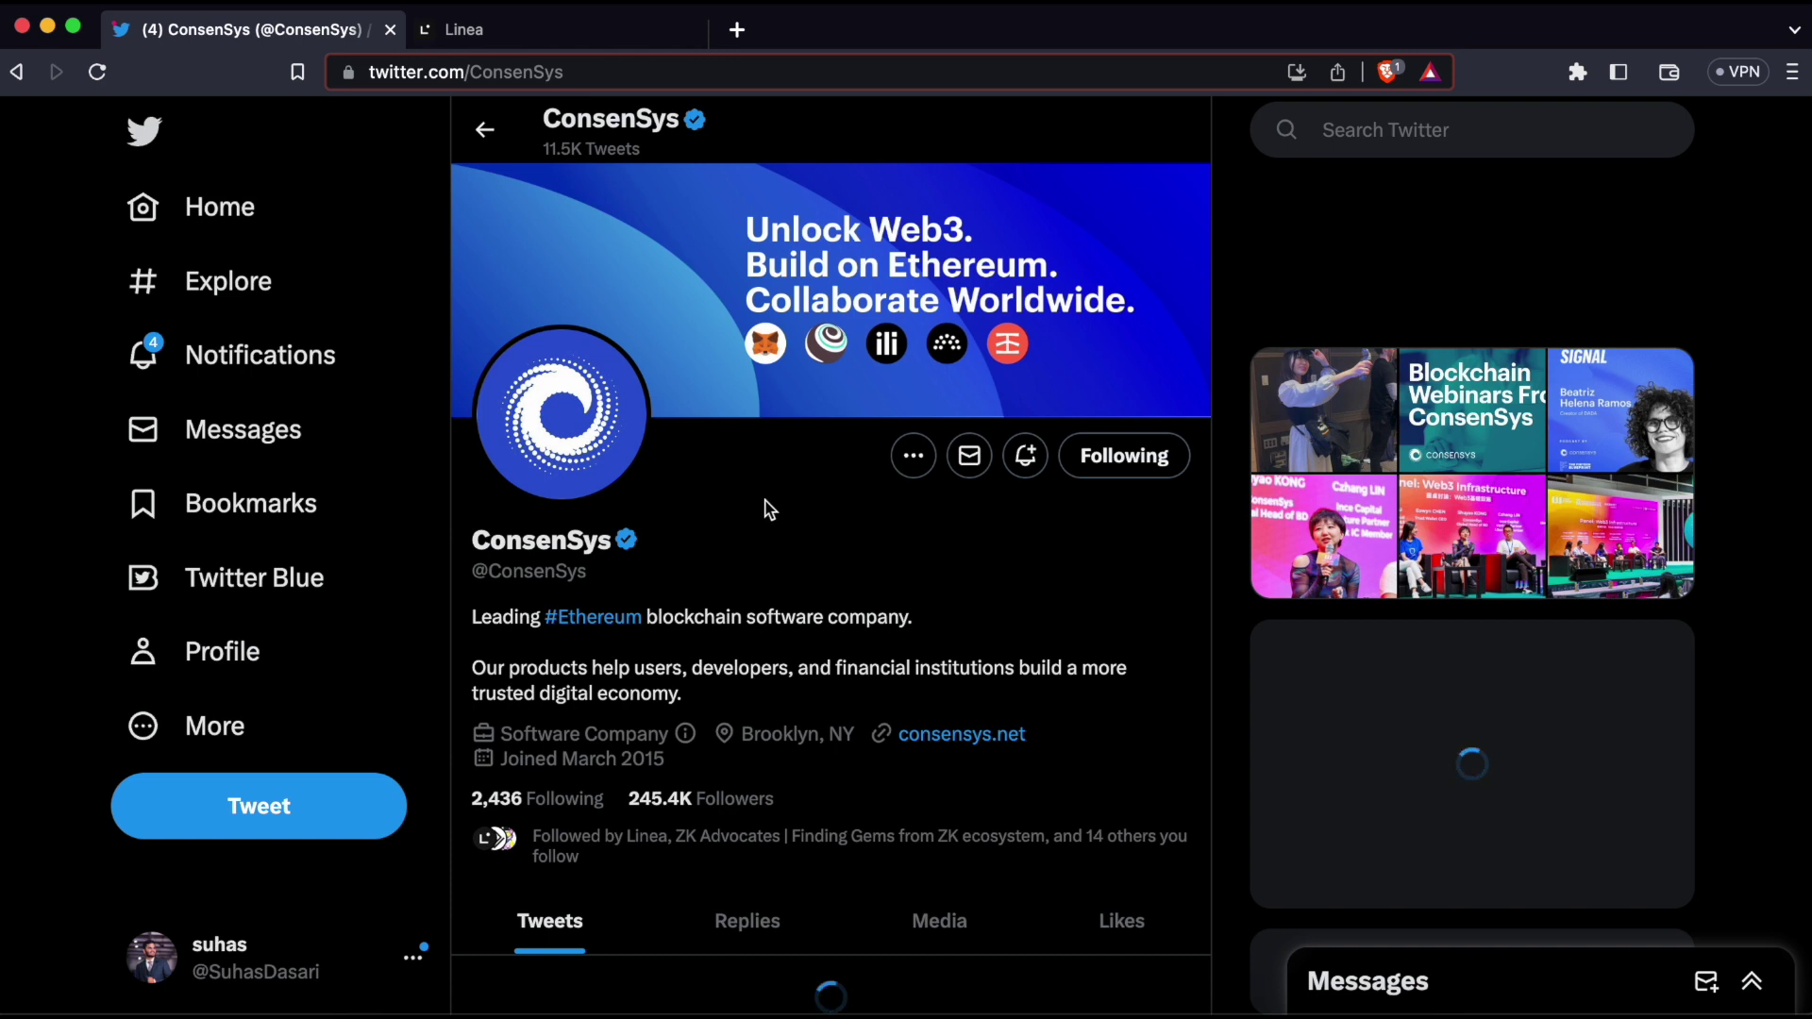
mouse_move(561, 30)
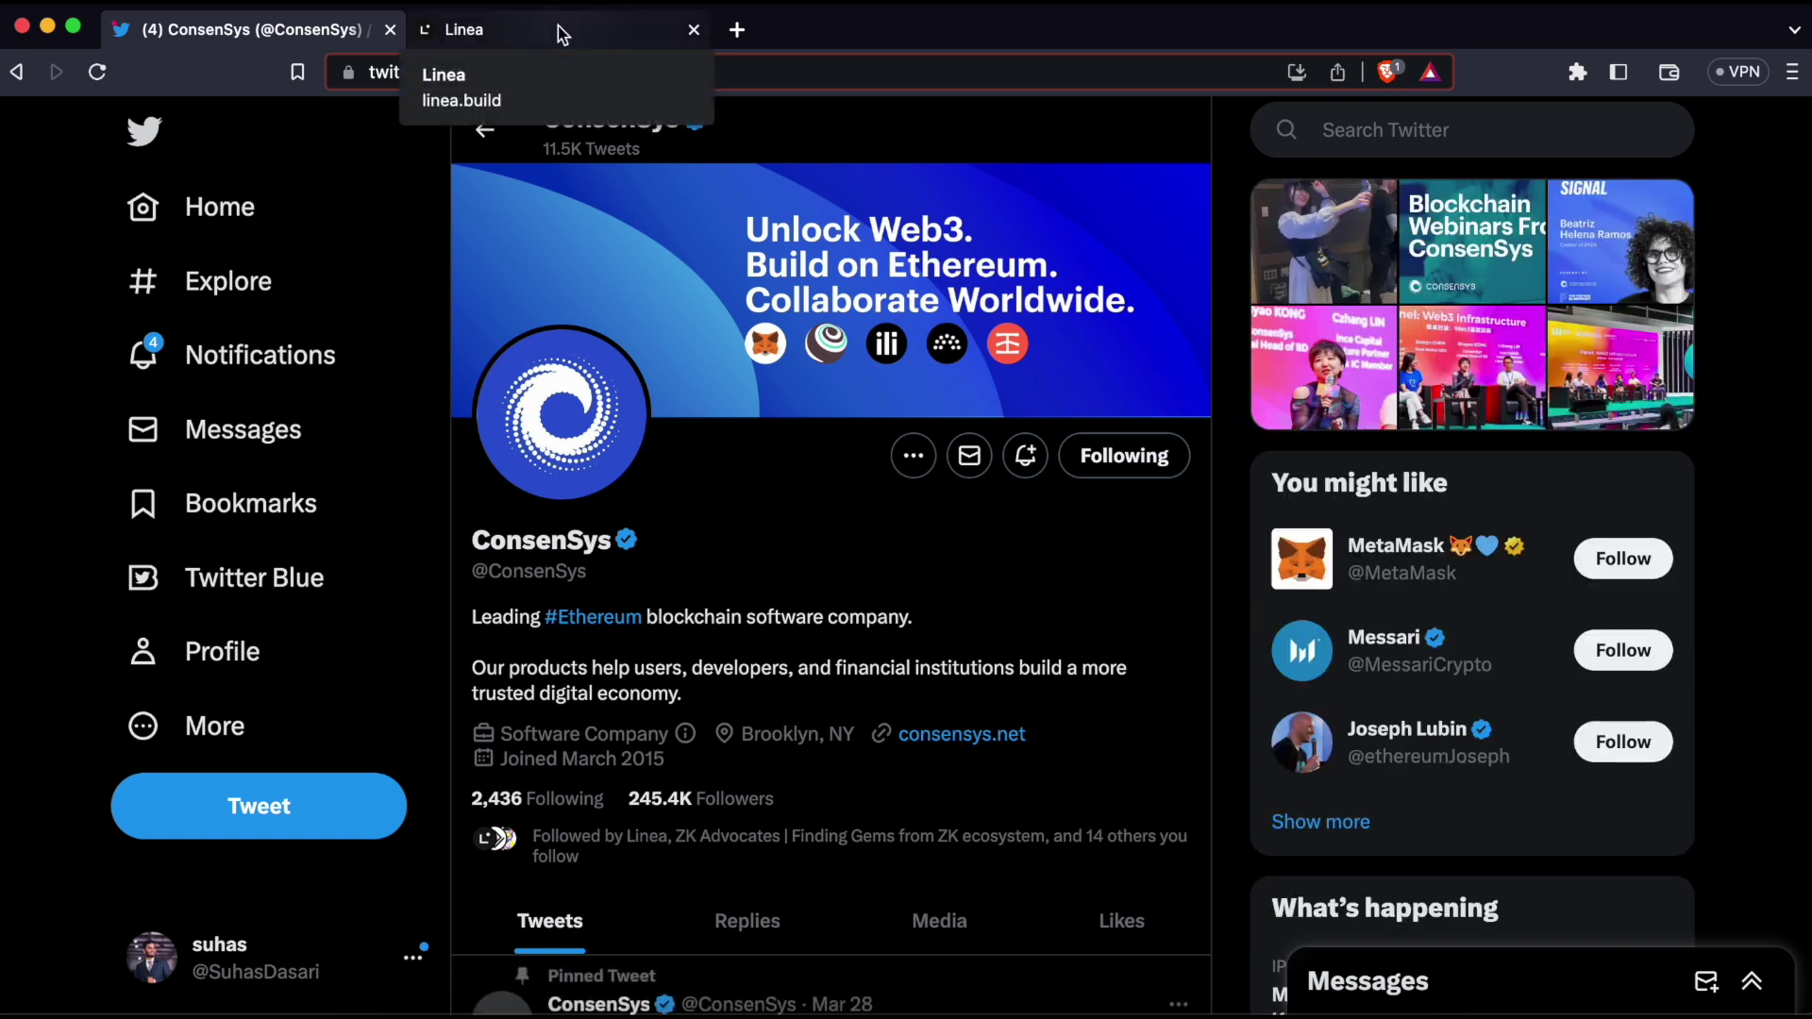
click(561, 35)
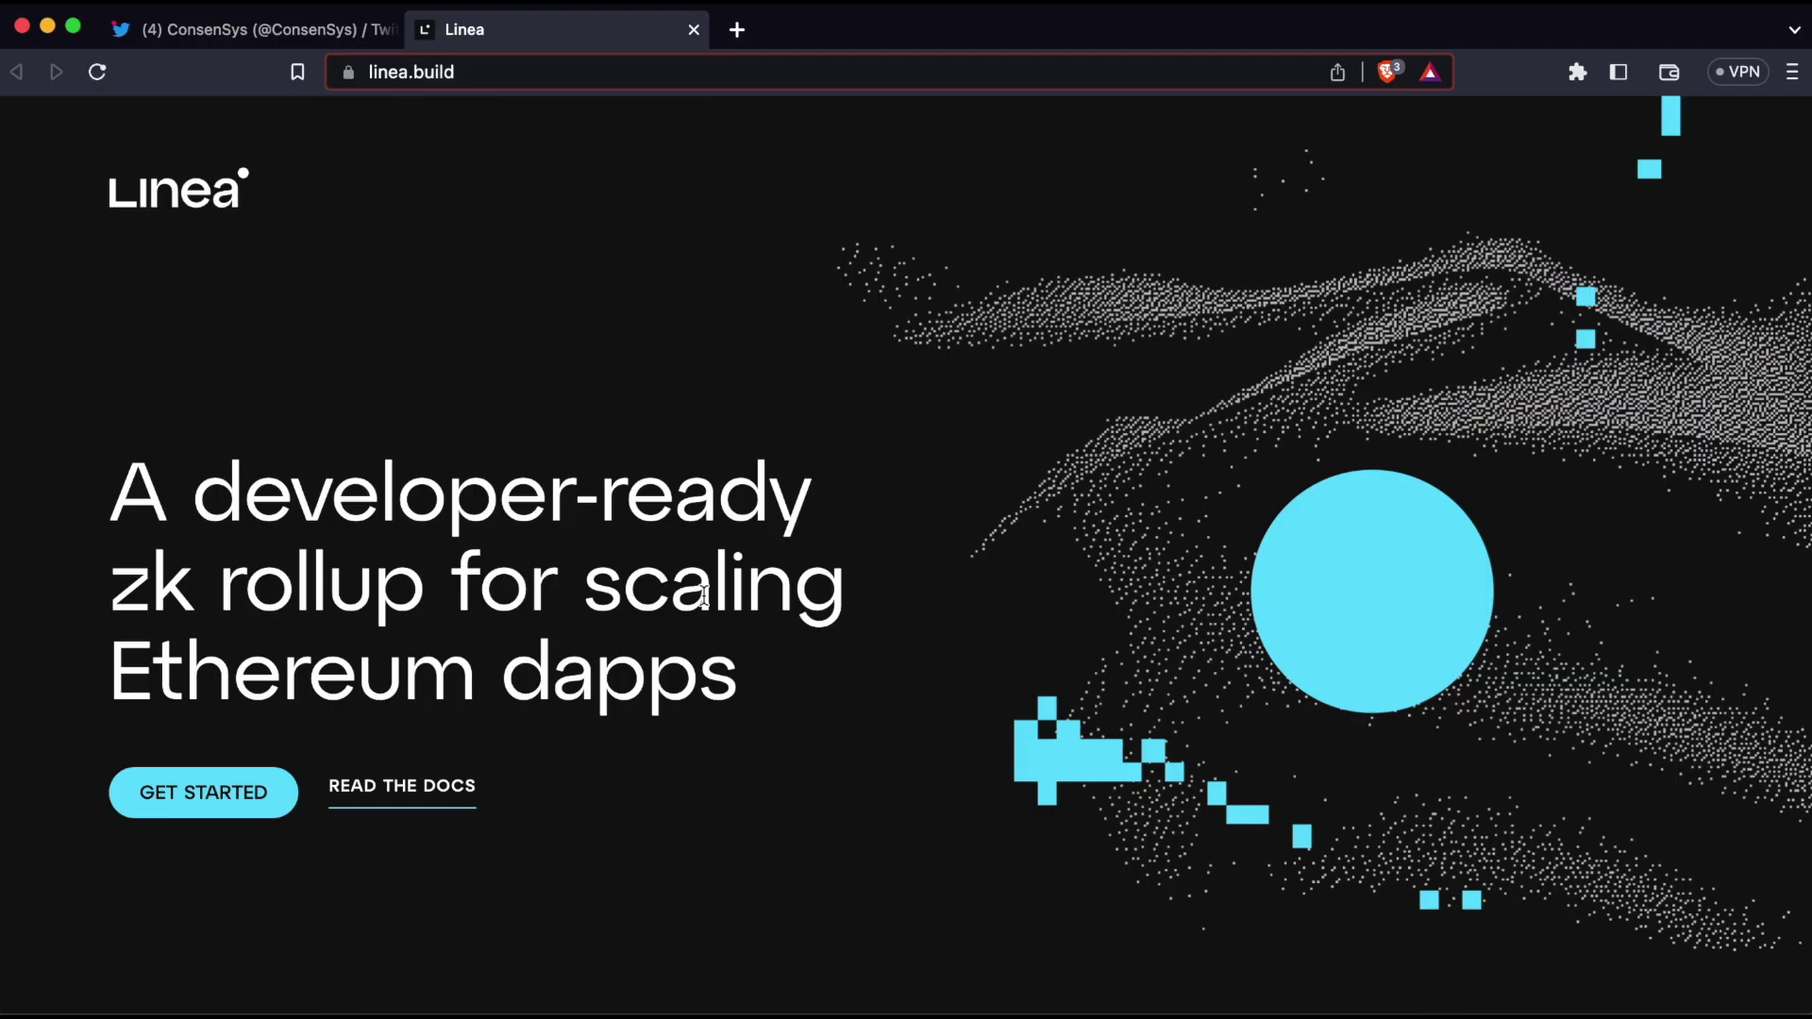
scroll(703, 596, down, 3)
scroll(704, 598, down, 4)
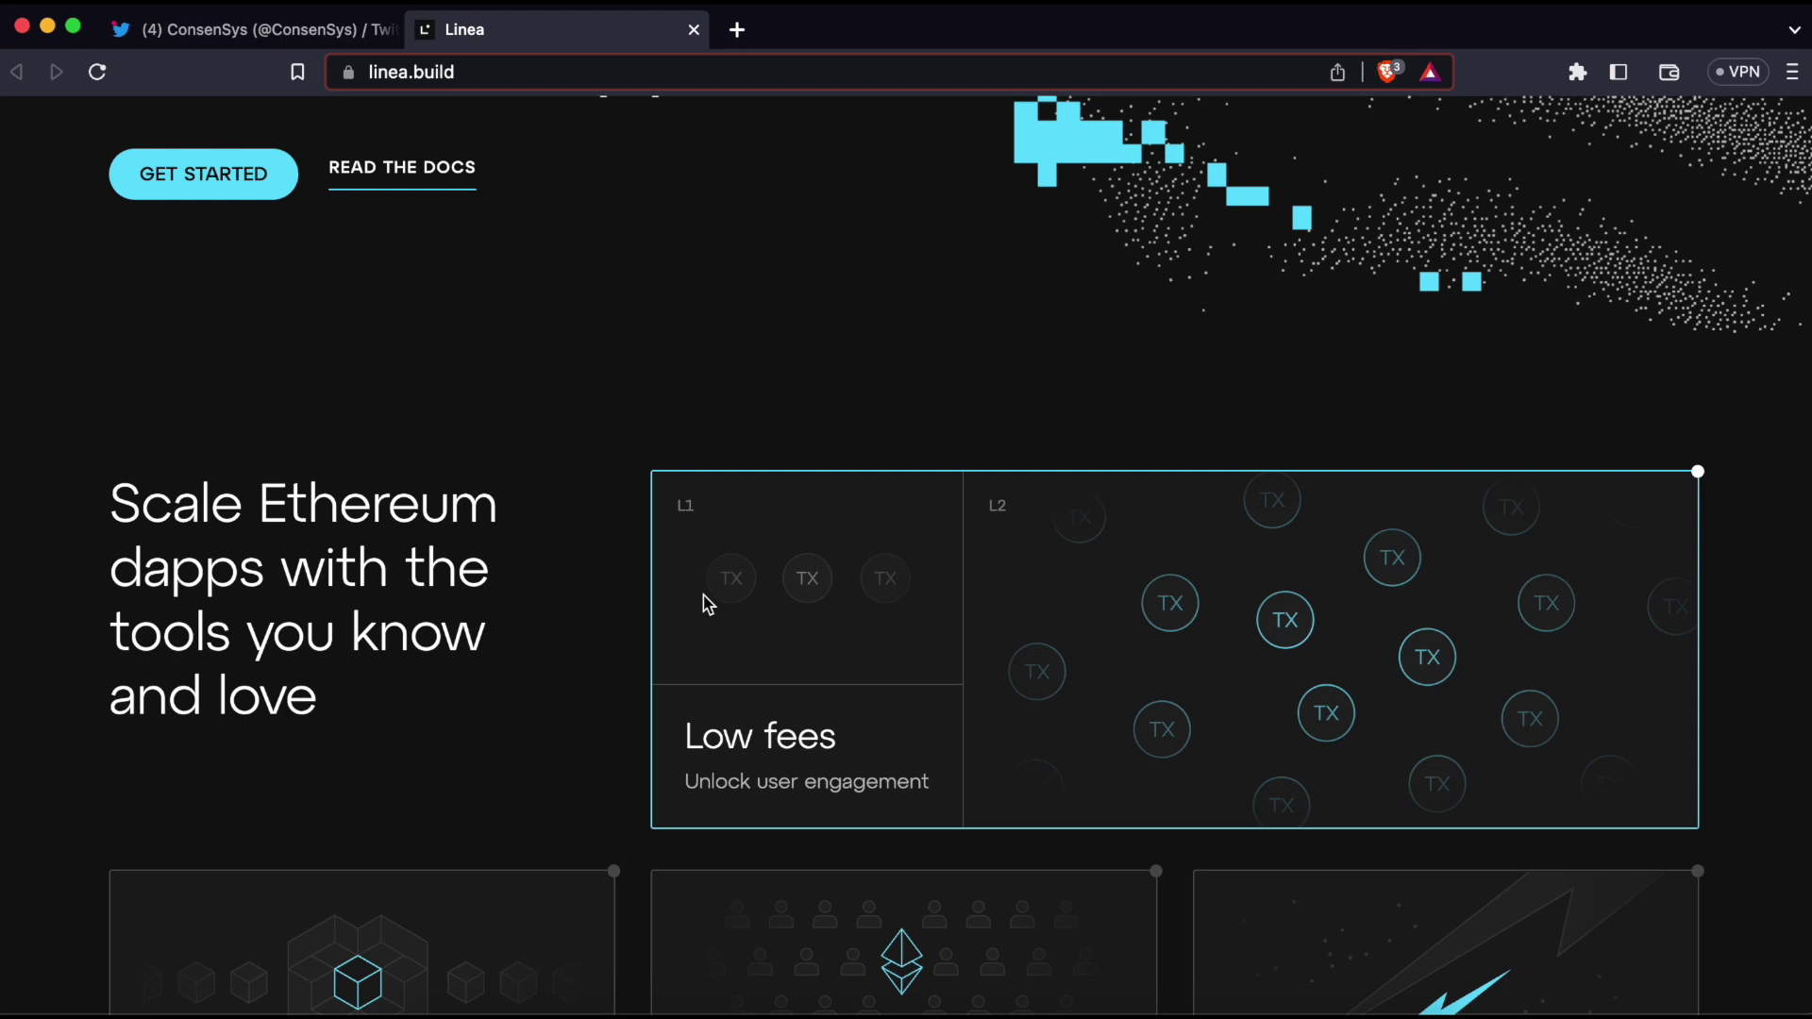
scroll(703, 600, up, 3)
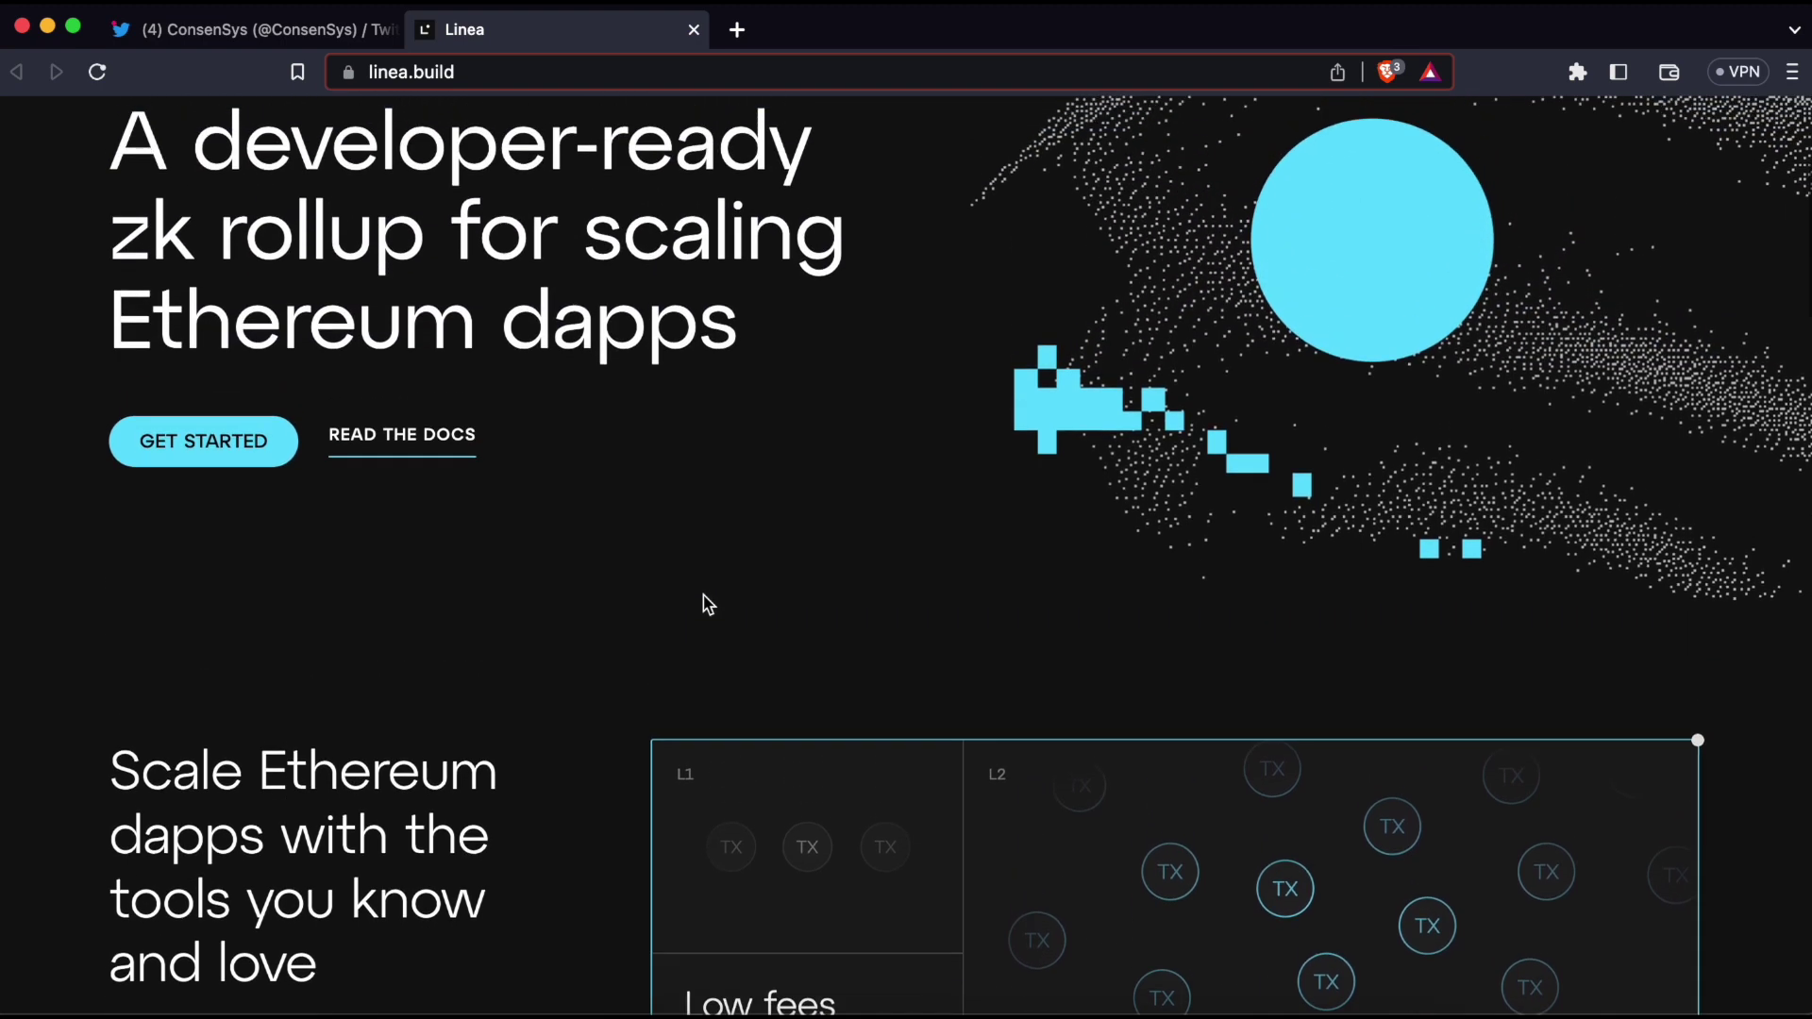
scroll(704, 603, up, 4)
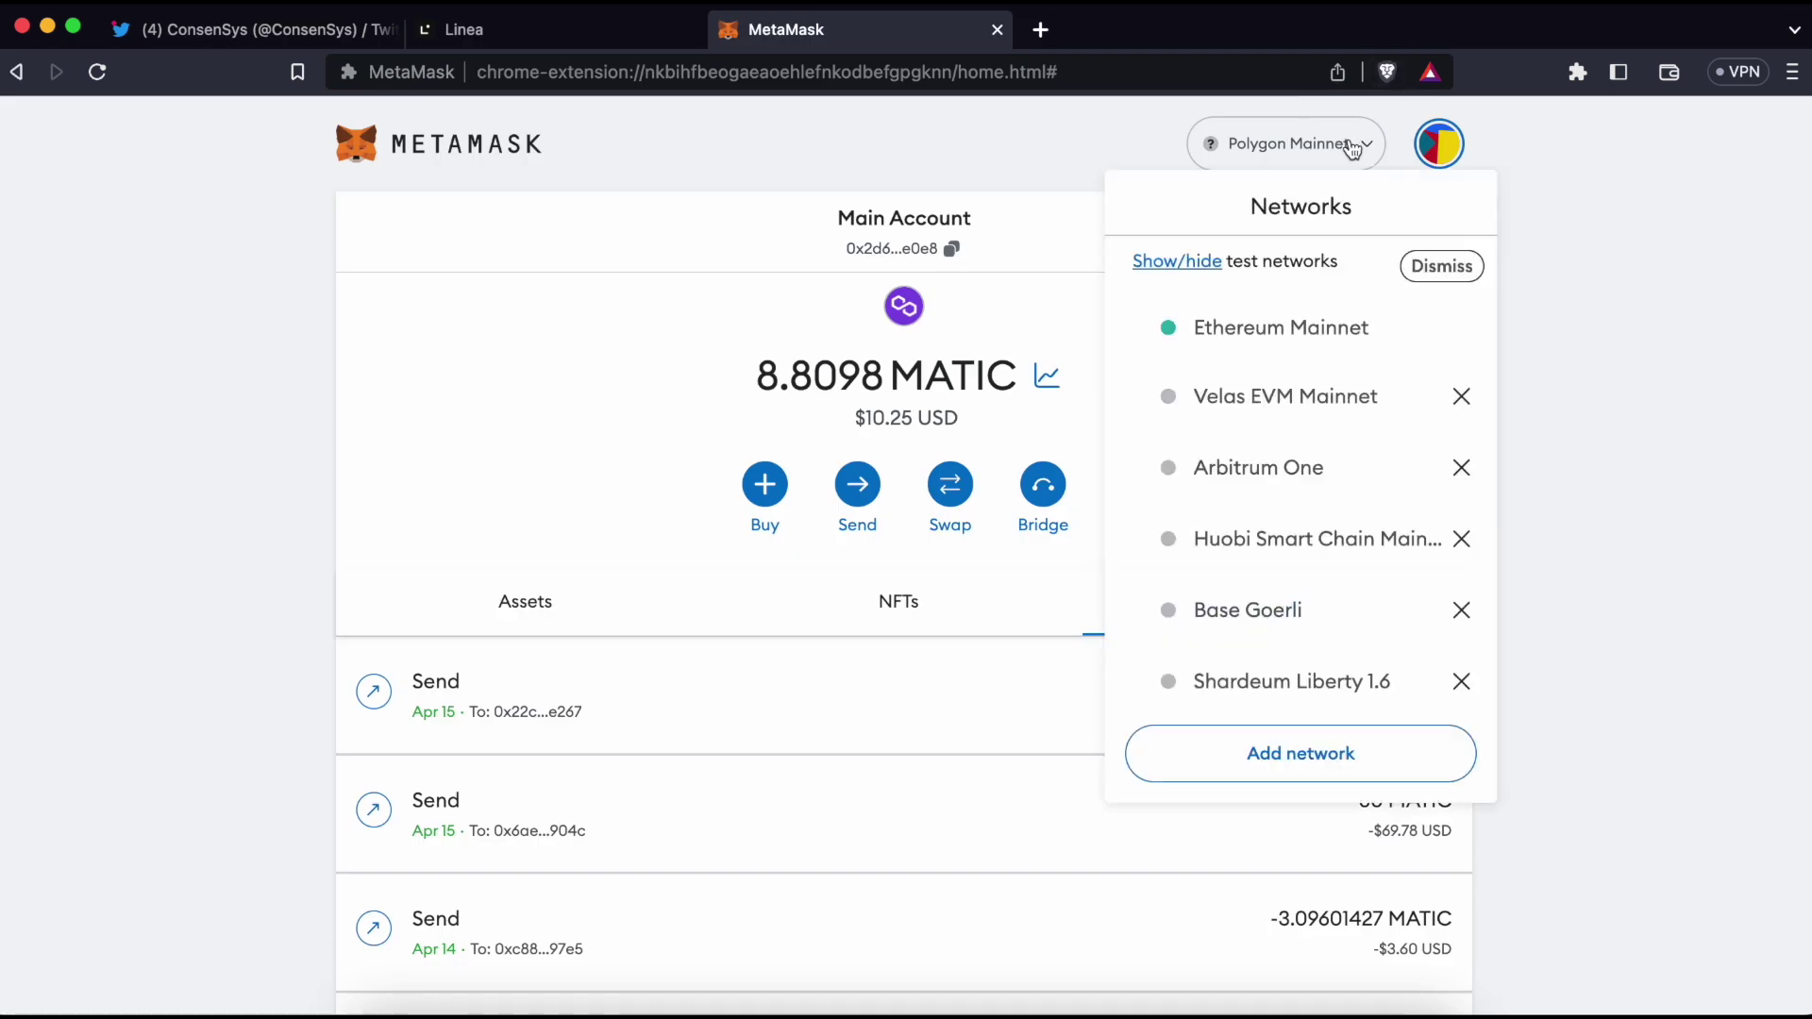
scroll(1340, 528, down, 5)
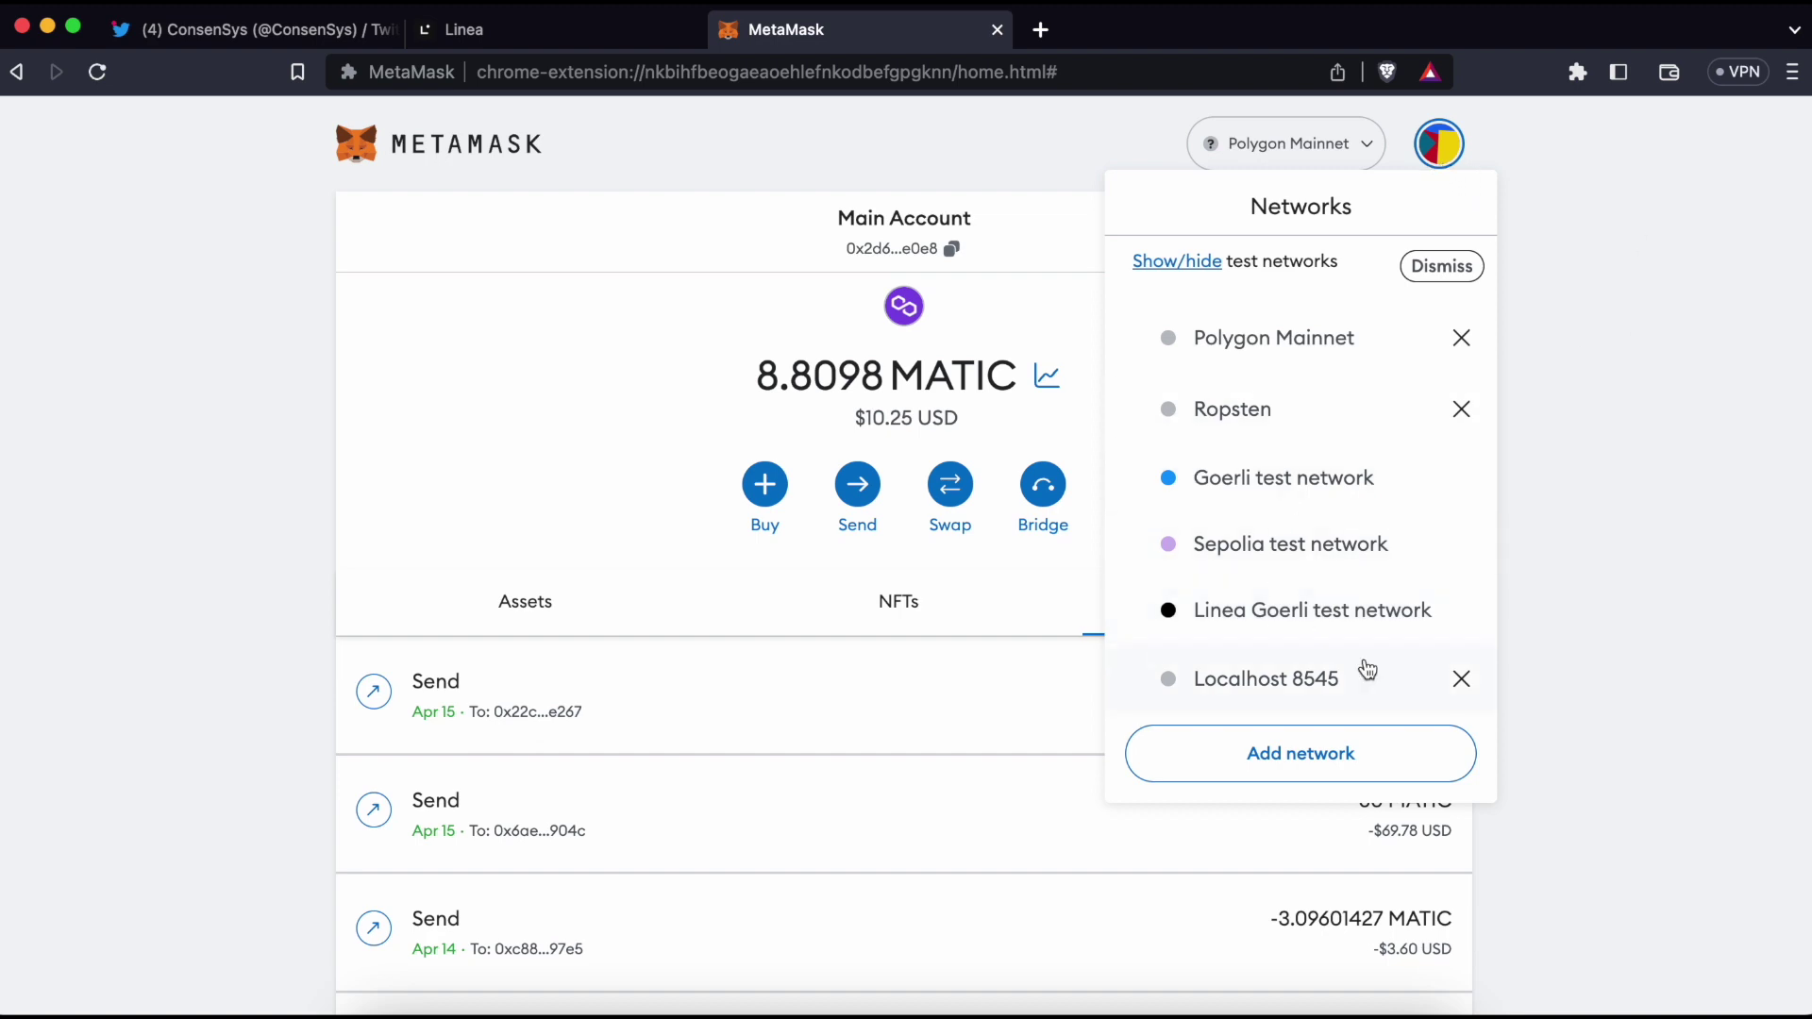
Step: Verify Show test networks is ON in MetaMask's Advanced settings
click(1451, 161)
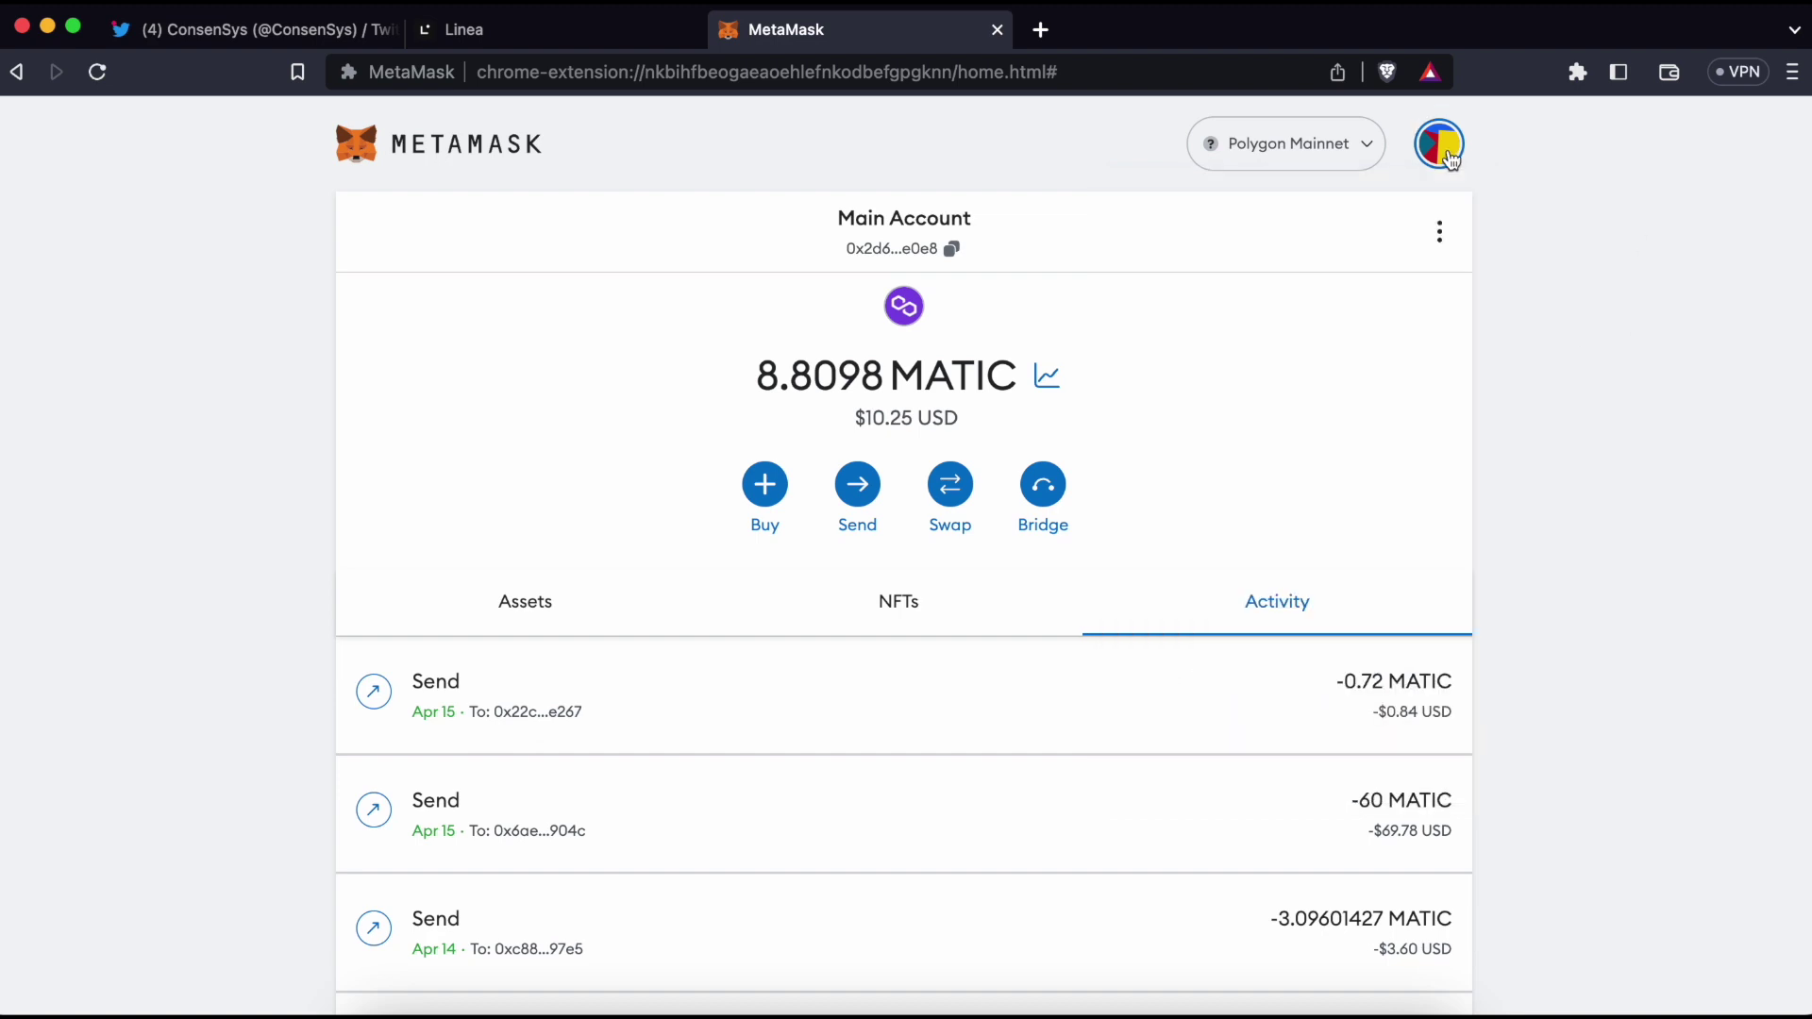
click(1439, 146)
click(1179, 970)
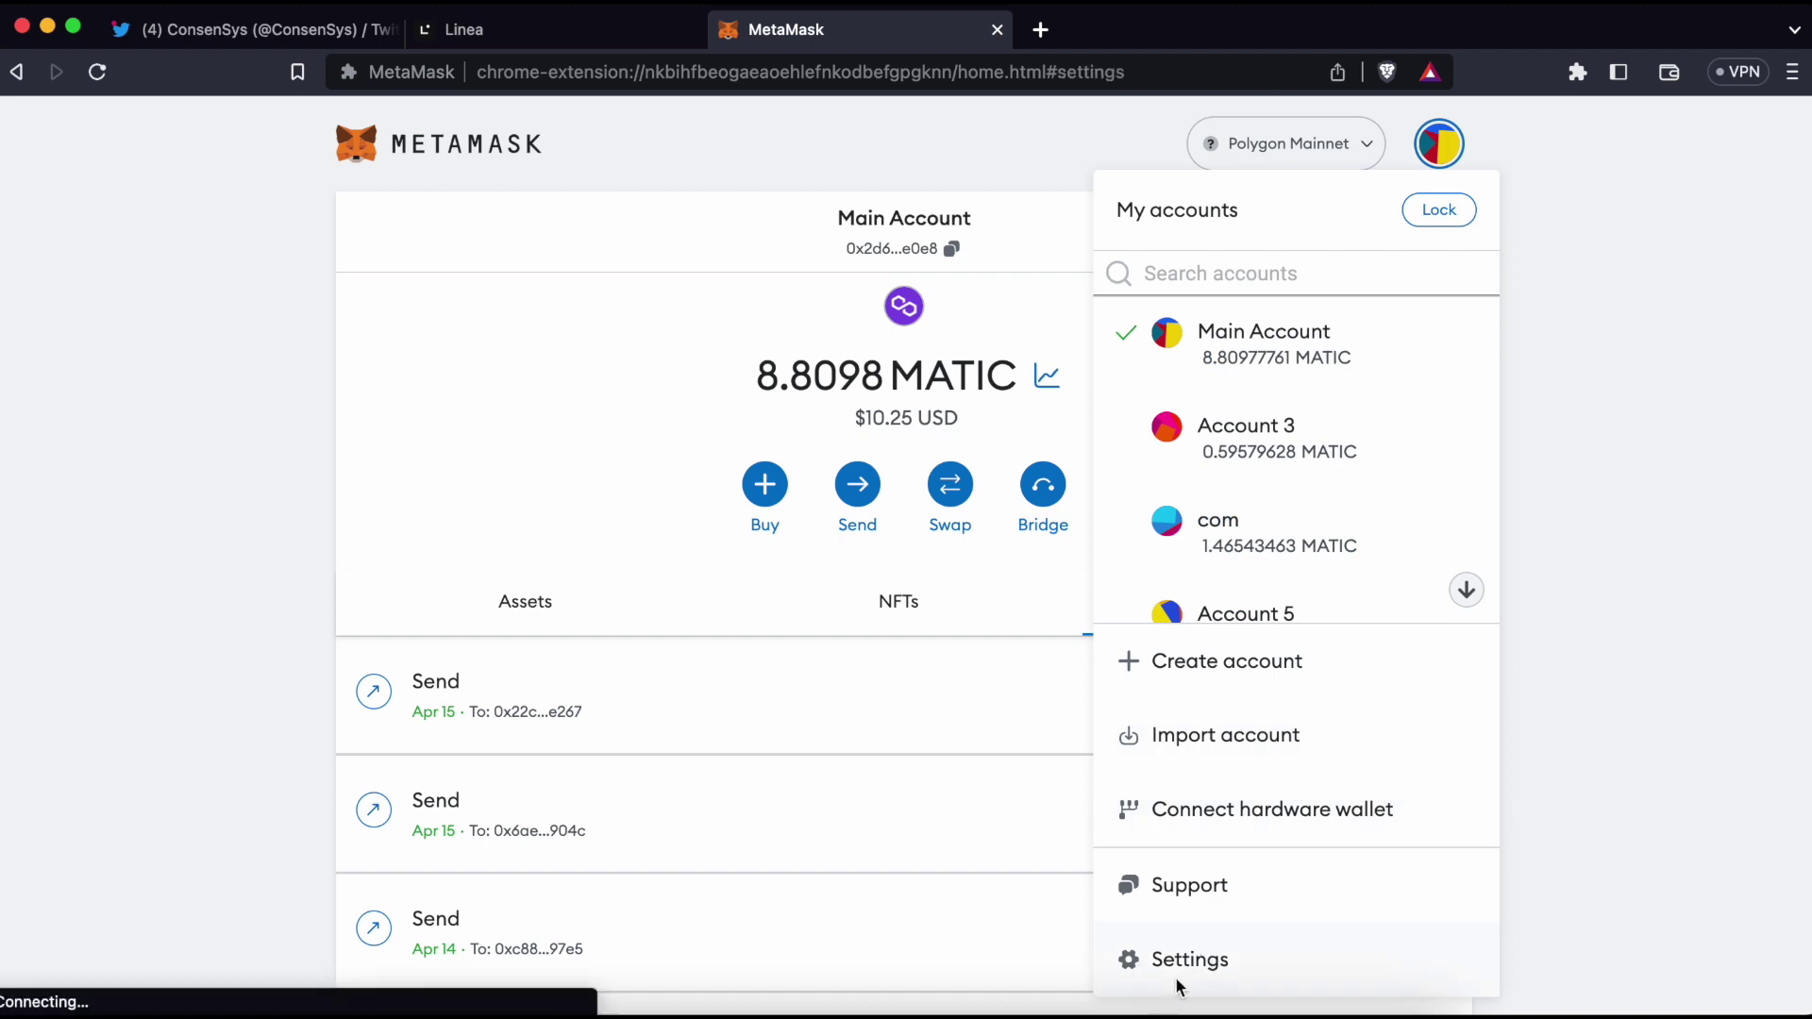
click(467, 396)
scroll(806, 622, down, 8)
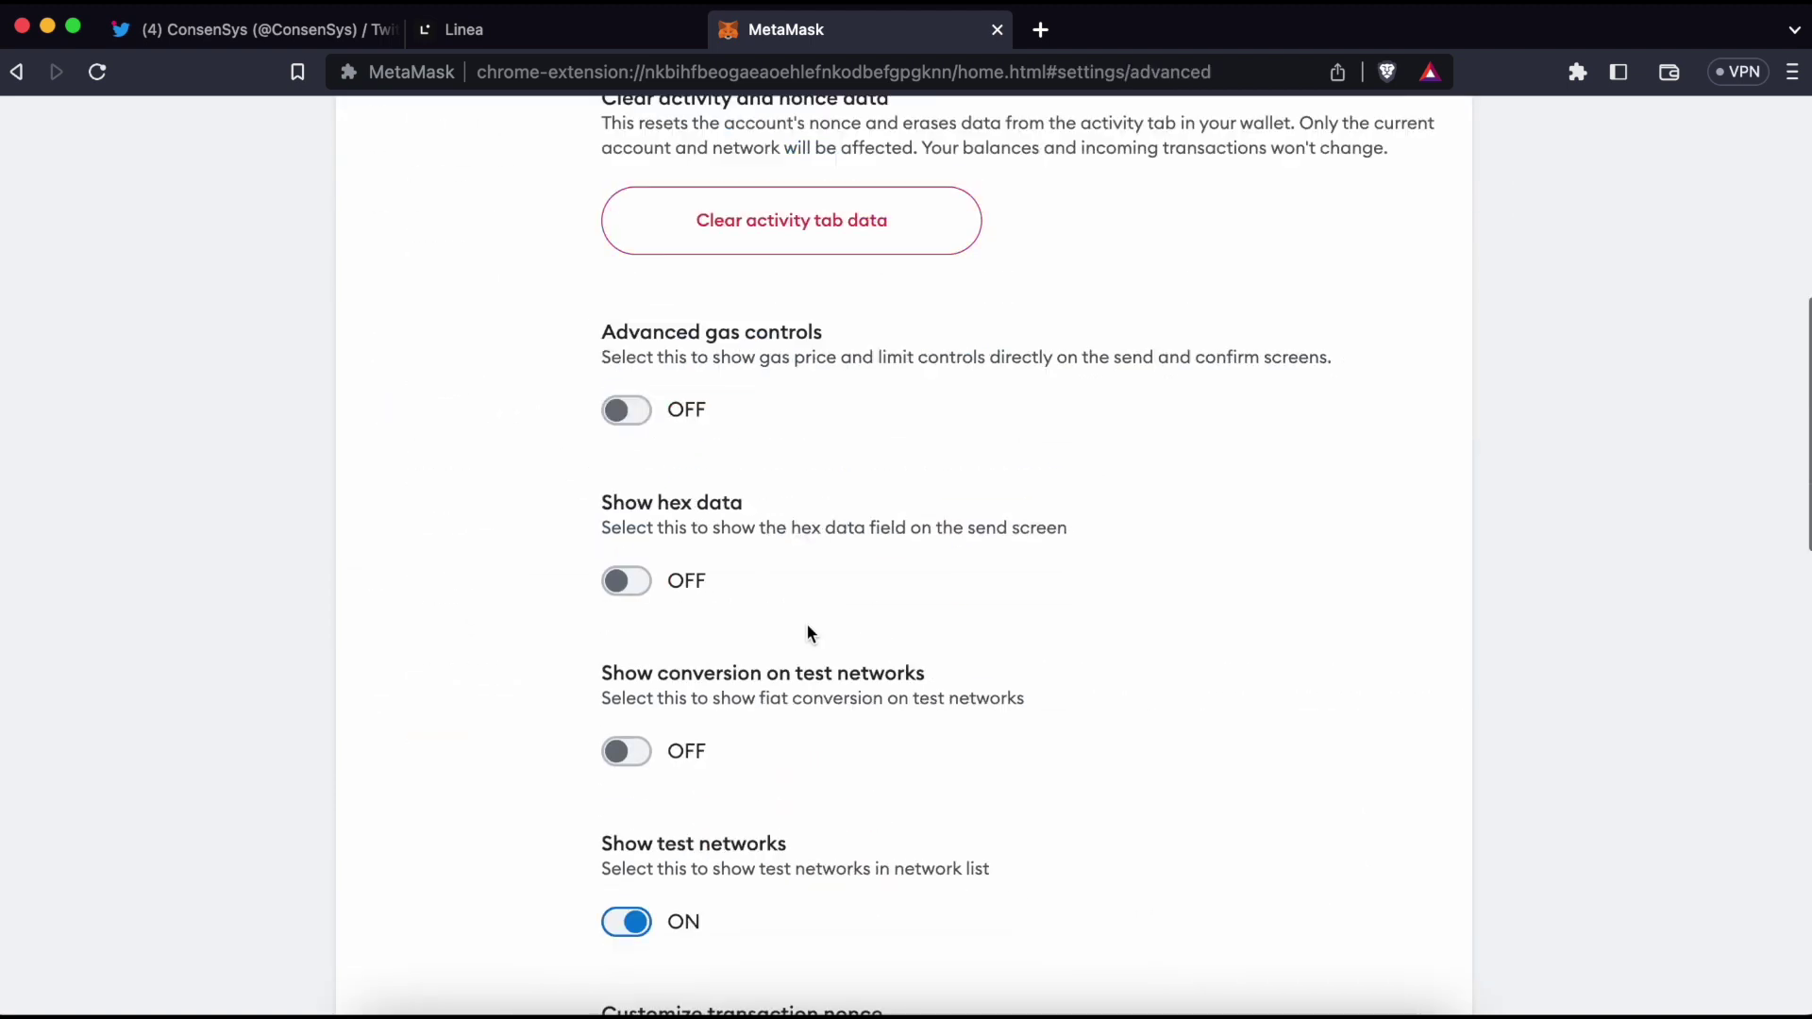
scroll(806, 609, down, 6)
scroll(717, 472, up, 1)
click(599, 392)
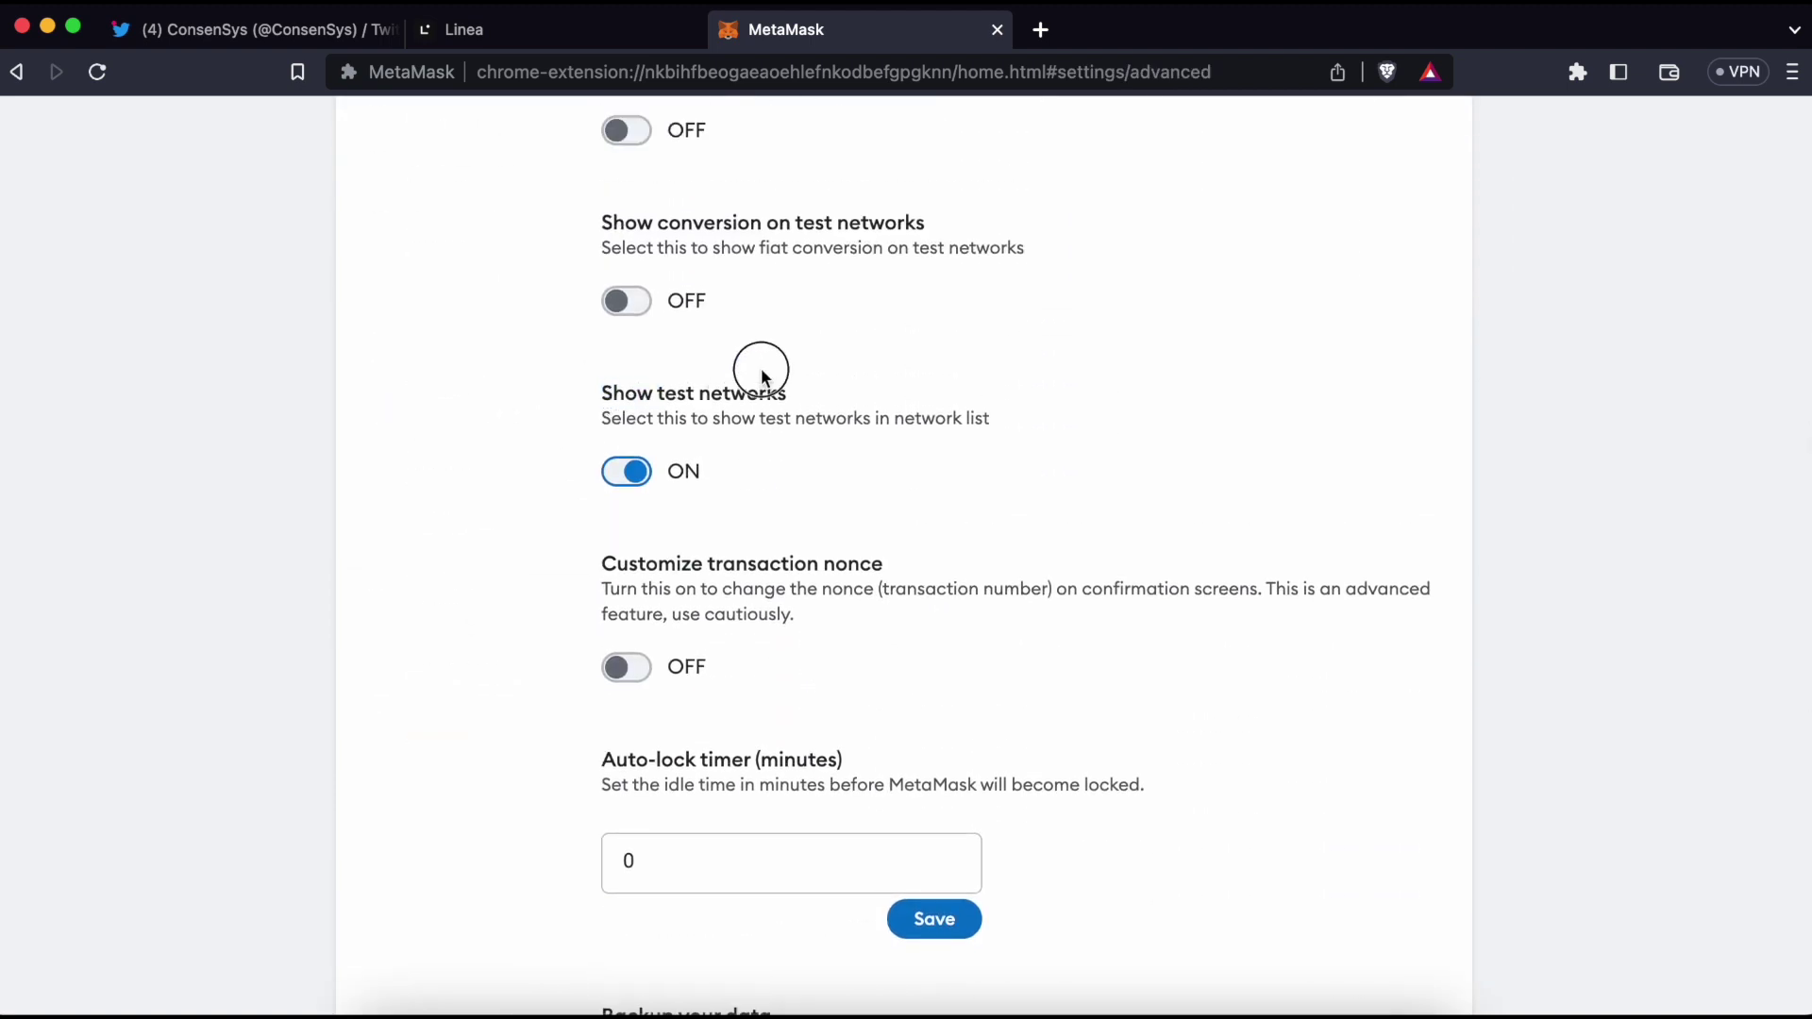
drag(599, 393, 802, 398)
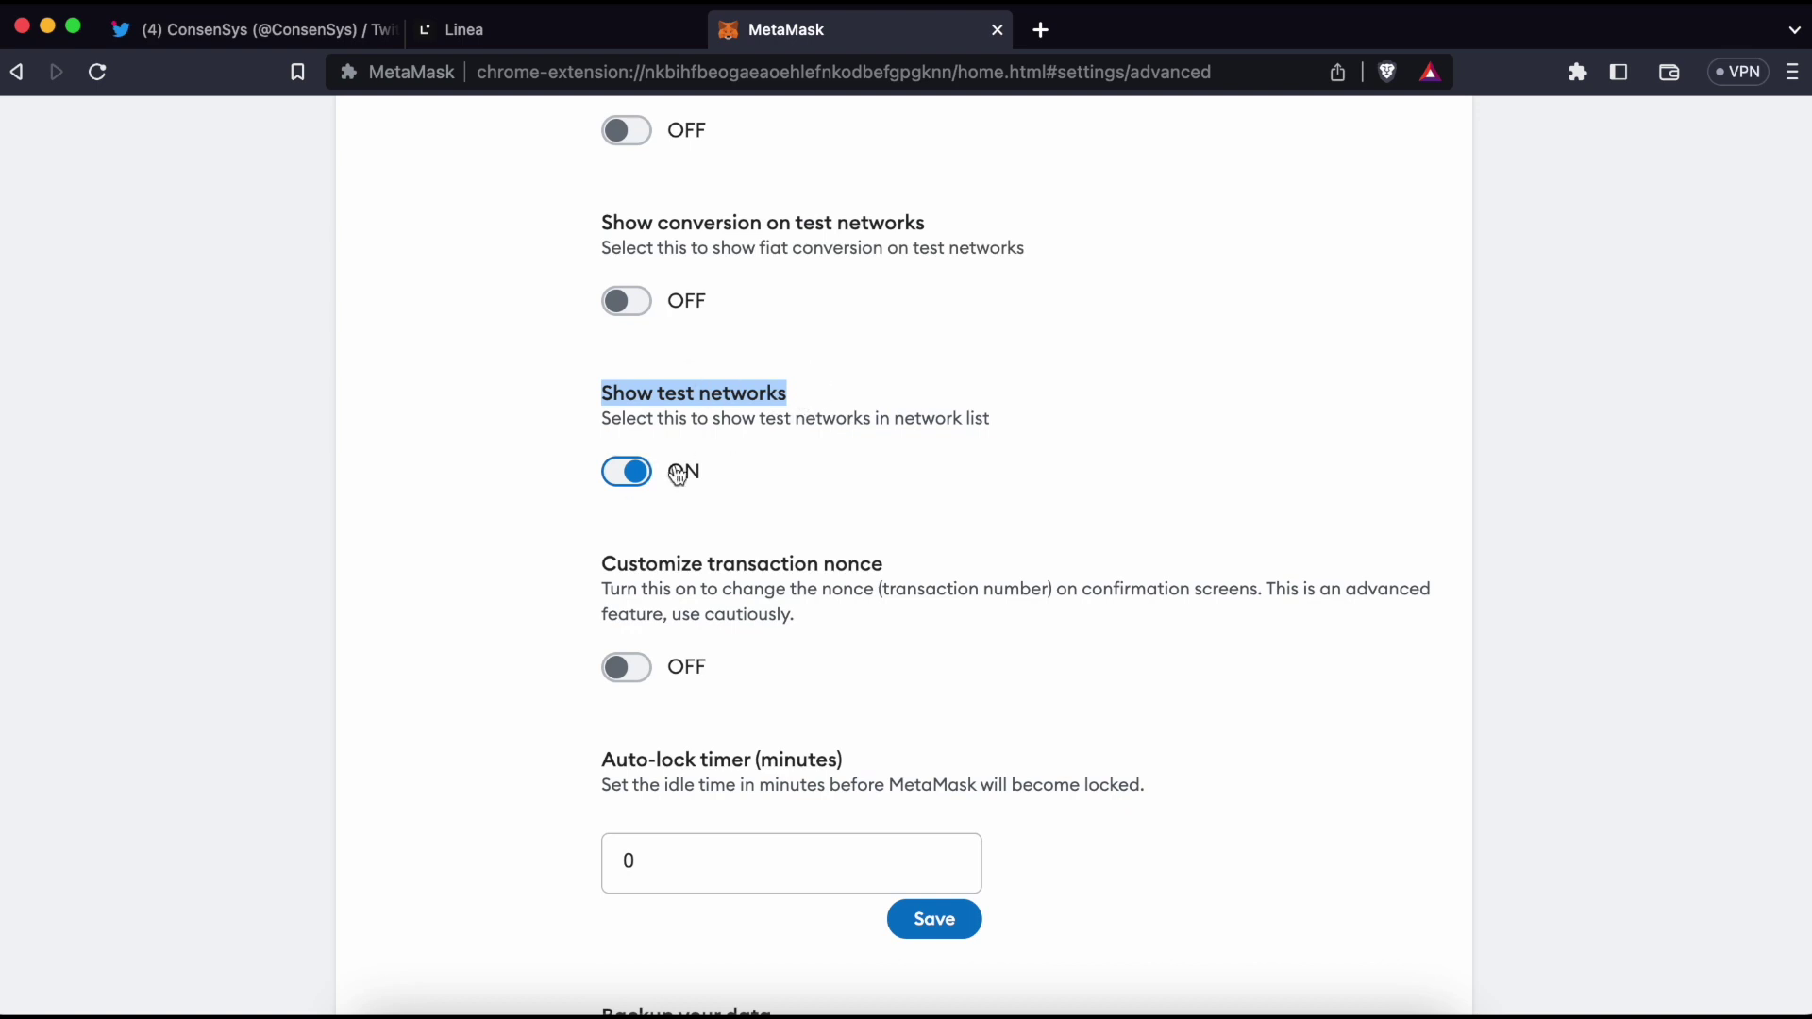
scroll(896, 439, up, 15)
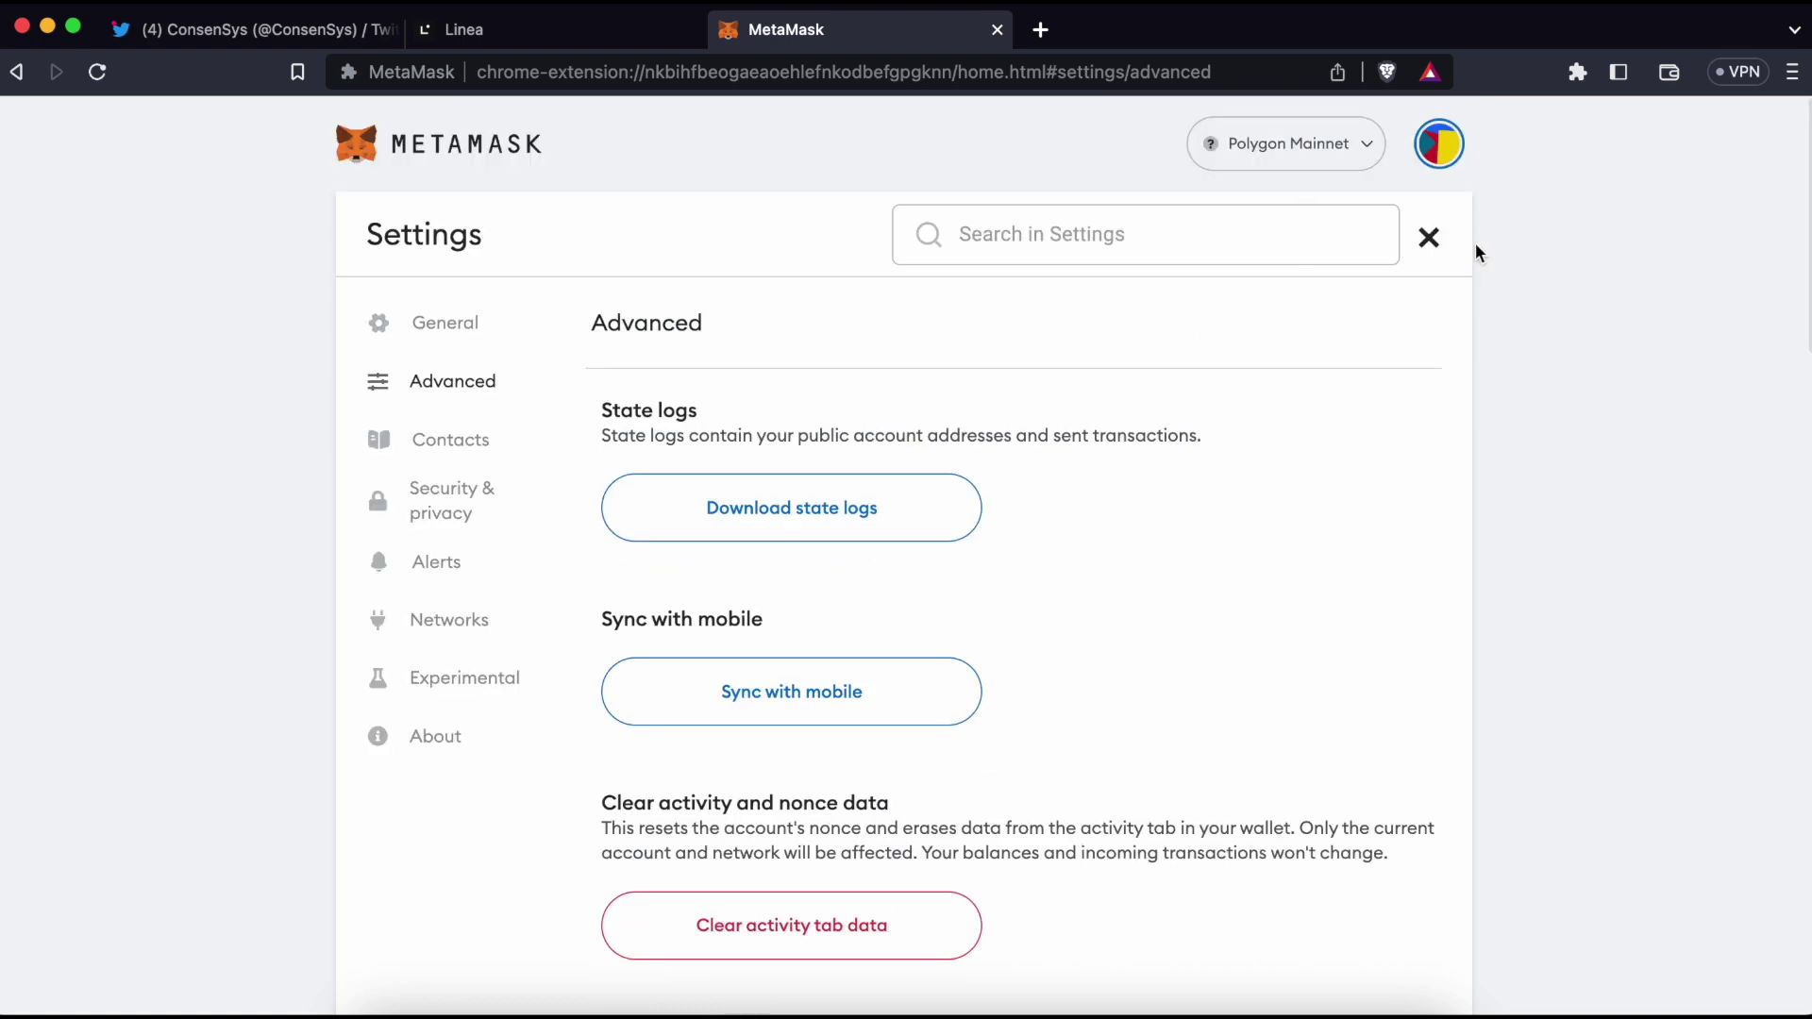
click(1431, 243)
Step: Confirm Linea Goerli is in MetaMask's network list, then return to the Linea website
click(1286, 143)
scroll(1310, 517, down, 5)
scroll(1210, 637, down, 3)
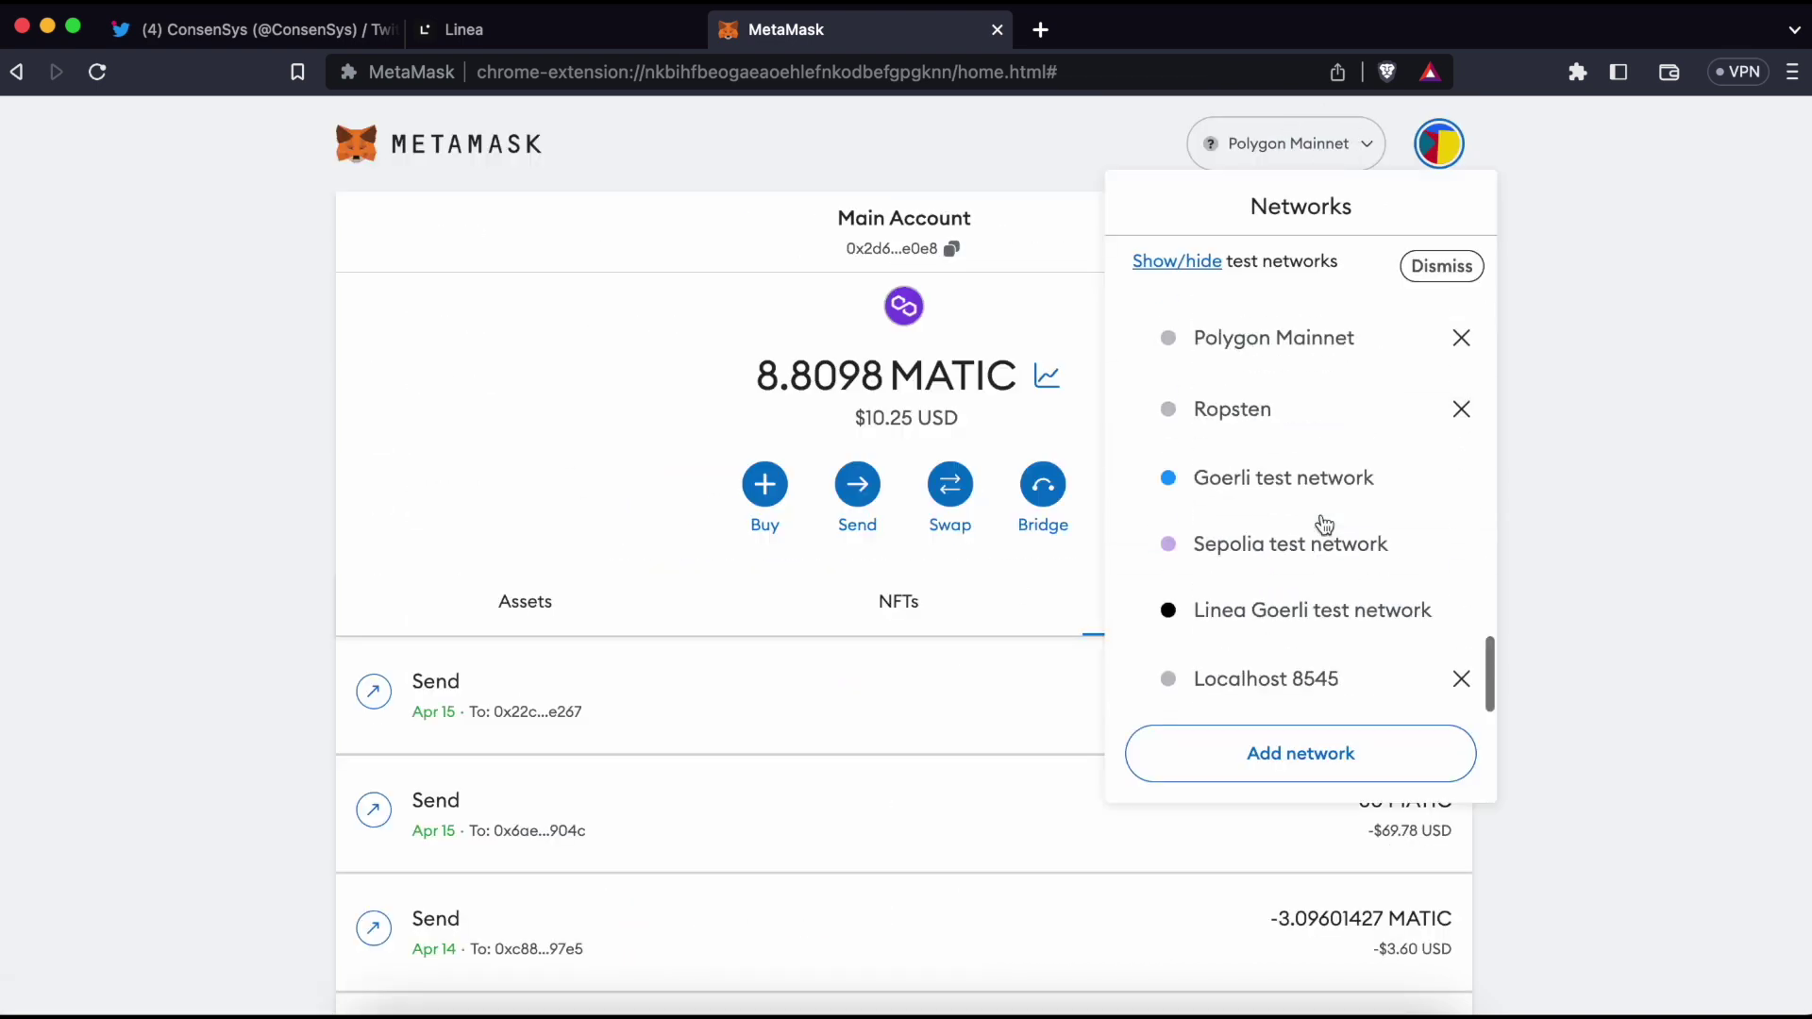
click(1359, 631)
Step: Open the goerli.linea.build testnet portal from linea.build
key(ctrl+shift+Tab)
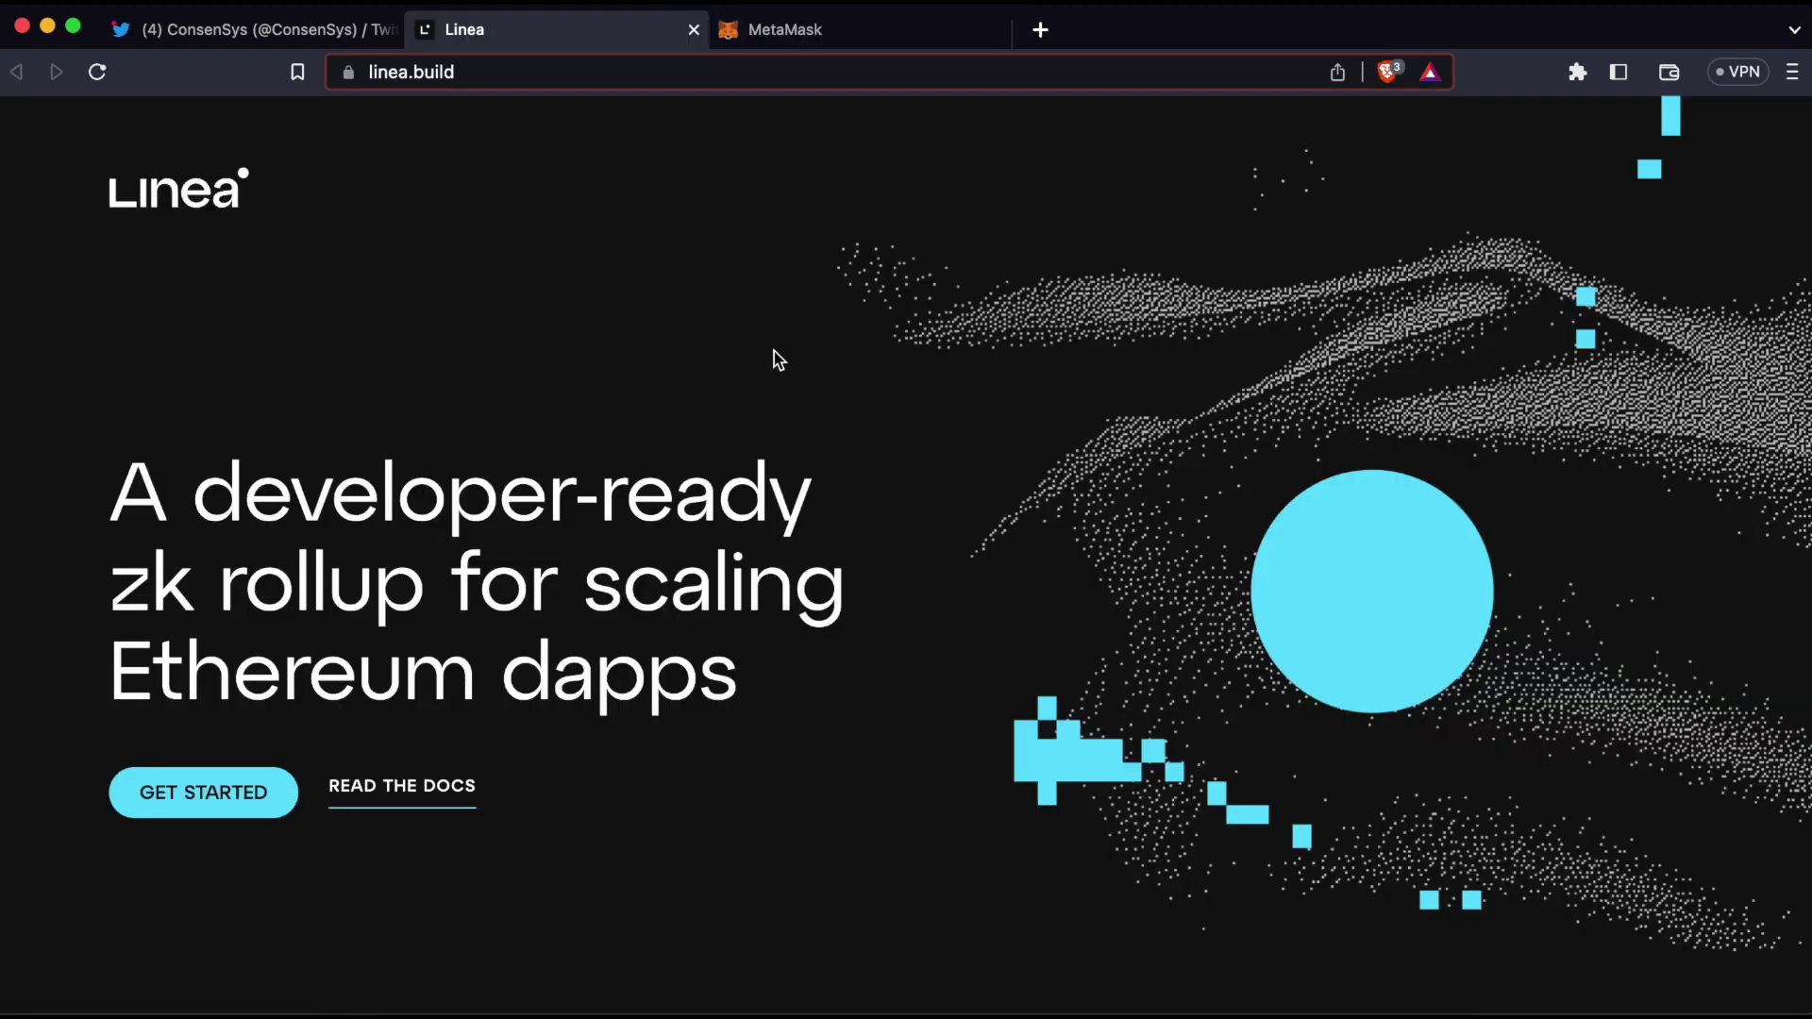
scroll(510, 426, down, 2)
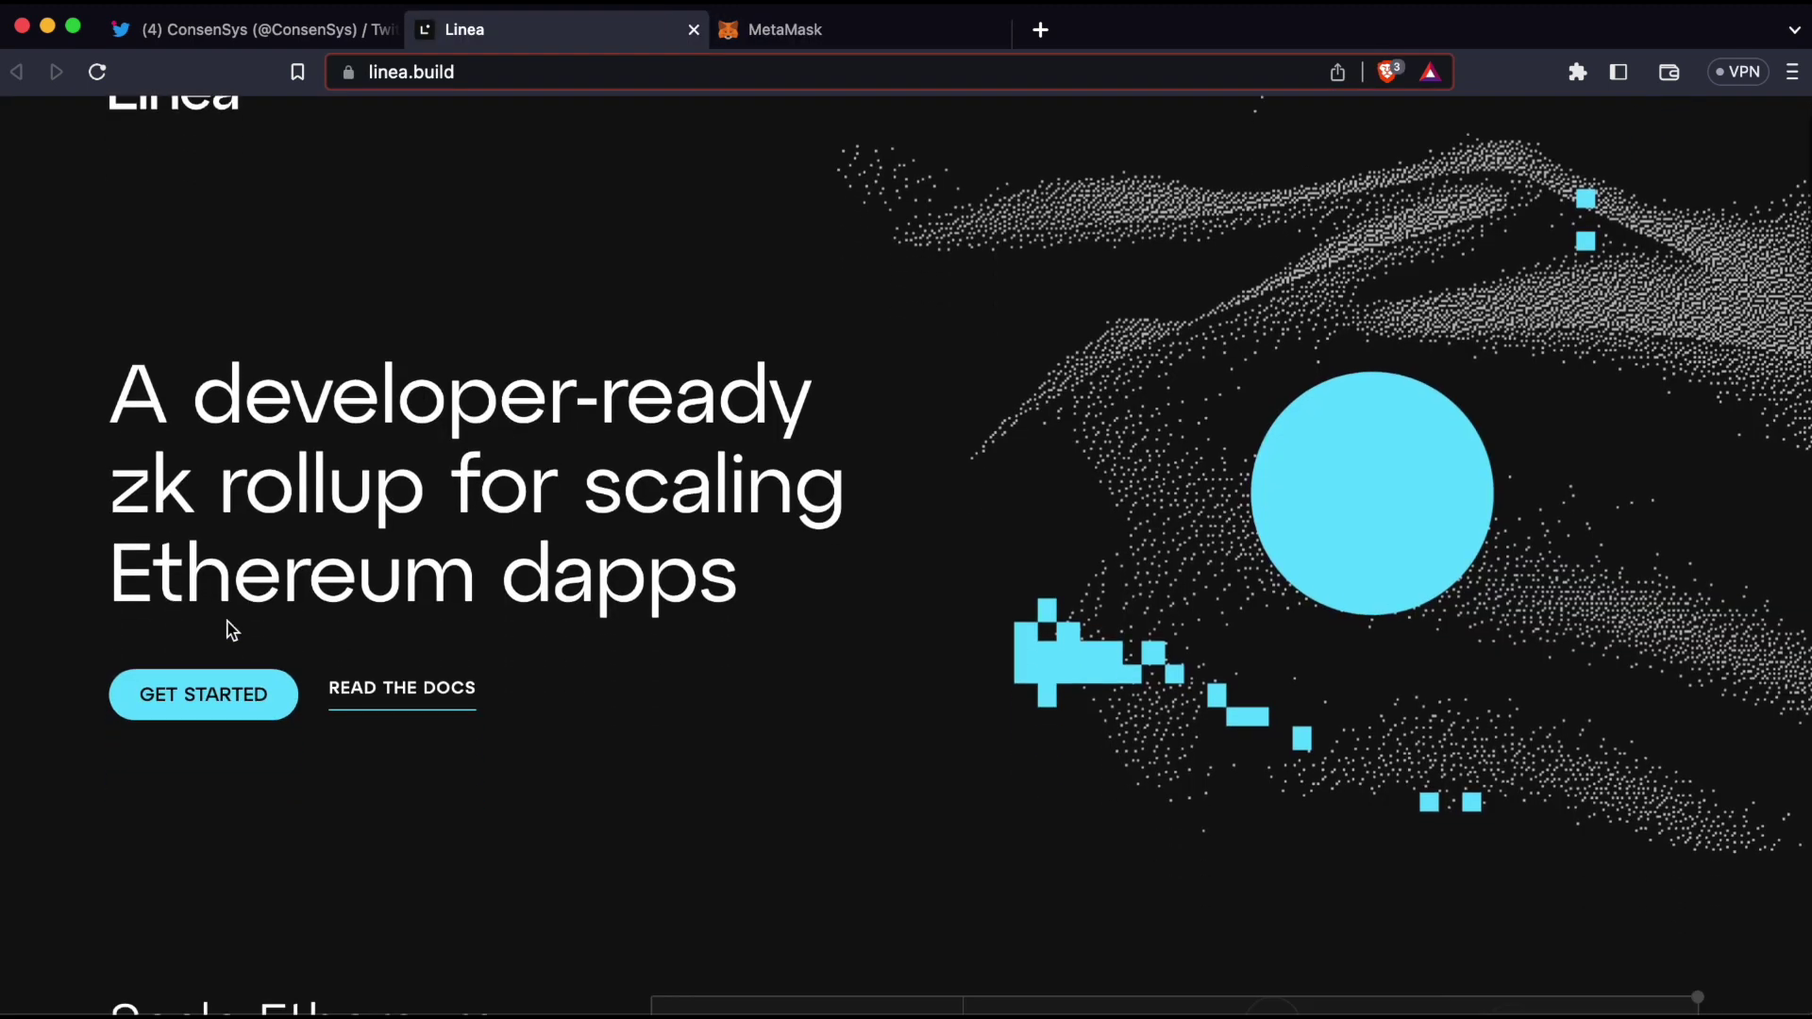
click(203, 695)
scroll(1297, 542, up, 2)
scroll(943, 424, down, 2)
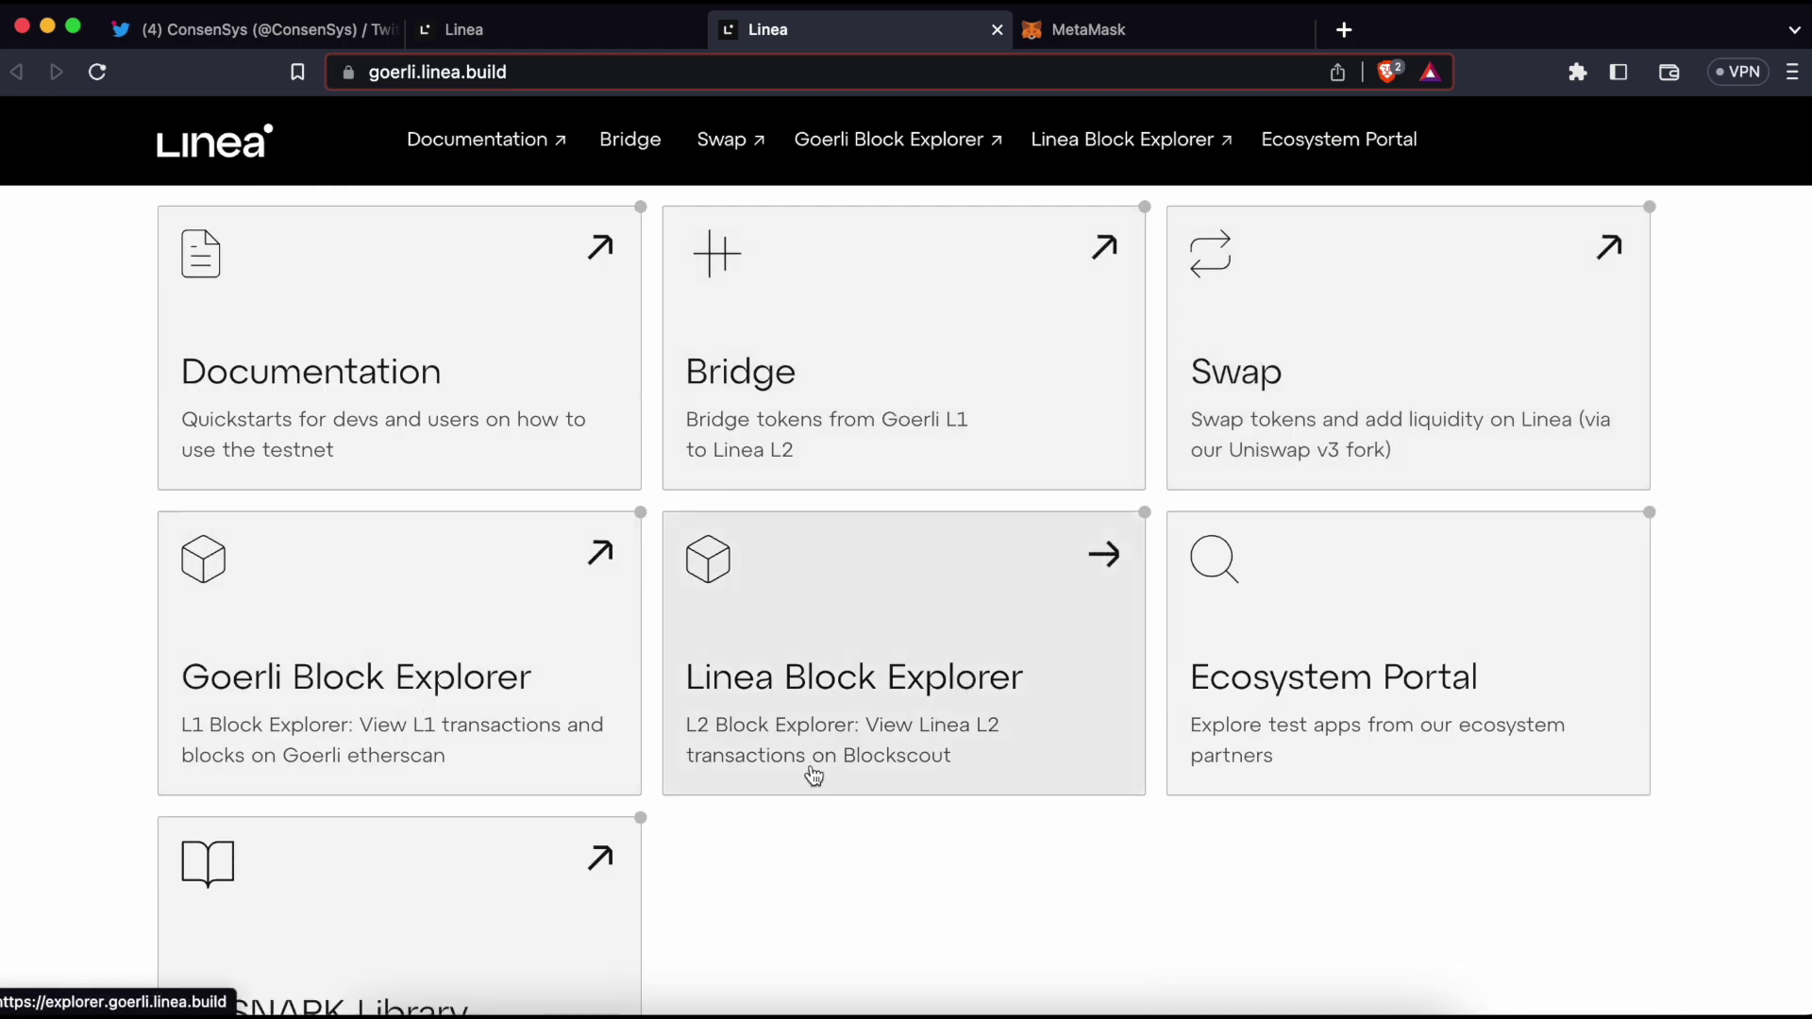
scroll(1595, 613, down, 2)
scroll(1594, 614, up, 3)
Step: Browse the Get Started cards and open the Goerli-to-Linea bridge on Hop Exchange
scroll(1595, 613, down, 5)
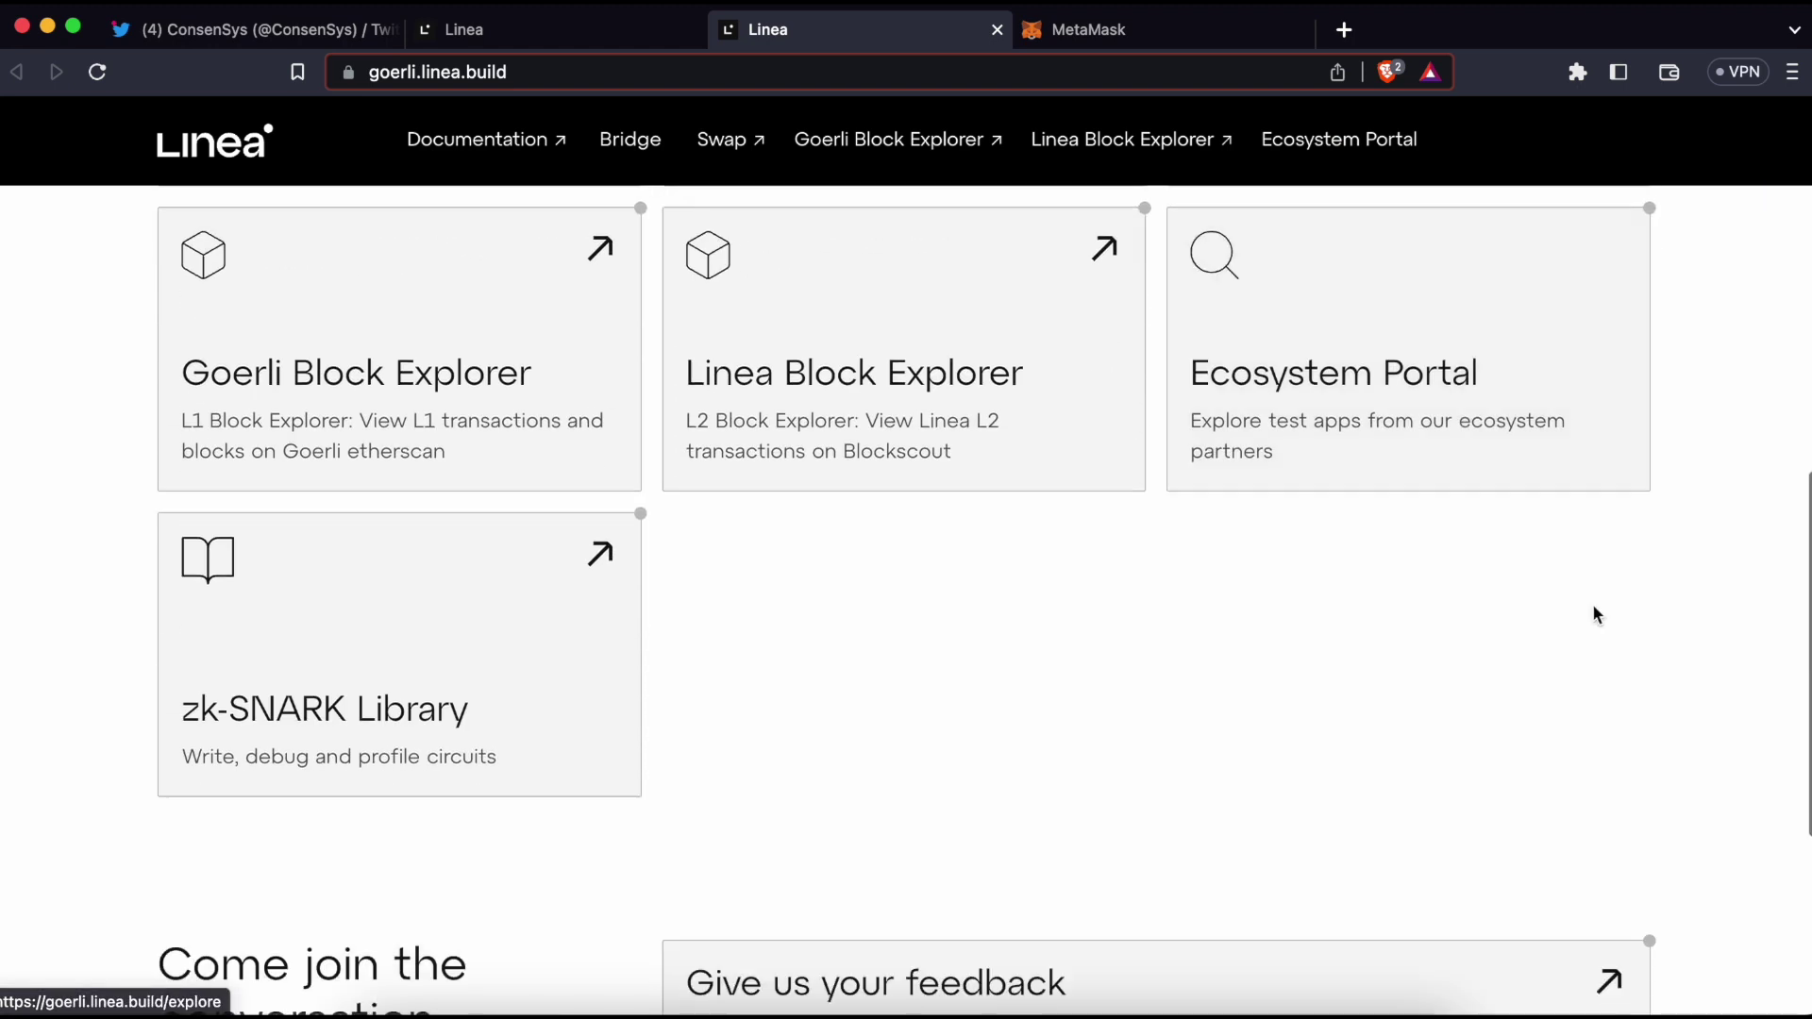
scroll(1113, 691, up, 1)
scroll(943, 641, up, 10)
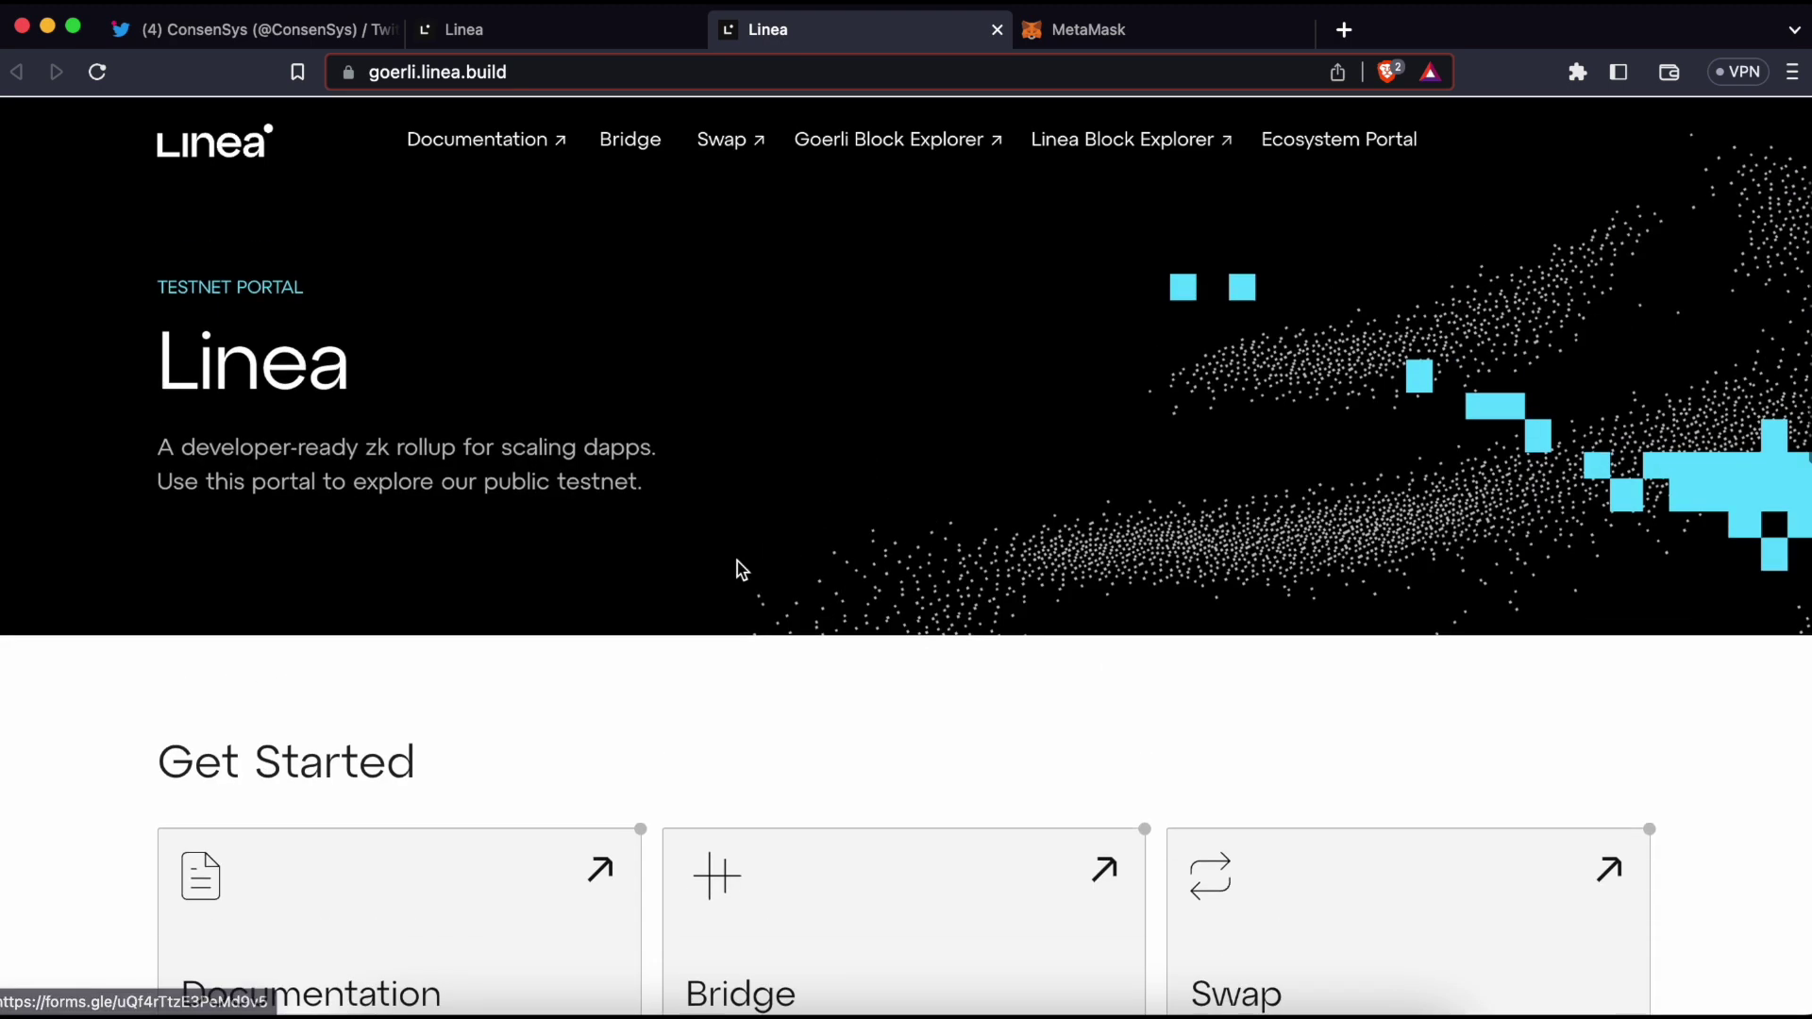
scroll(741, 570, down, 5)
click(899, 377)
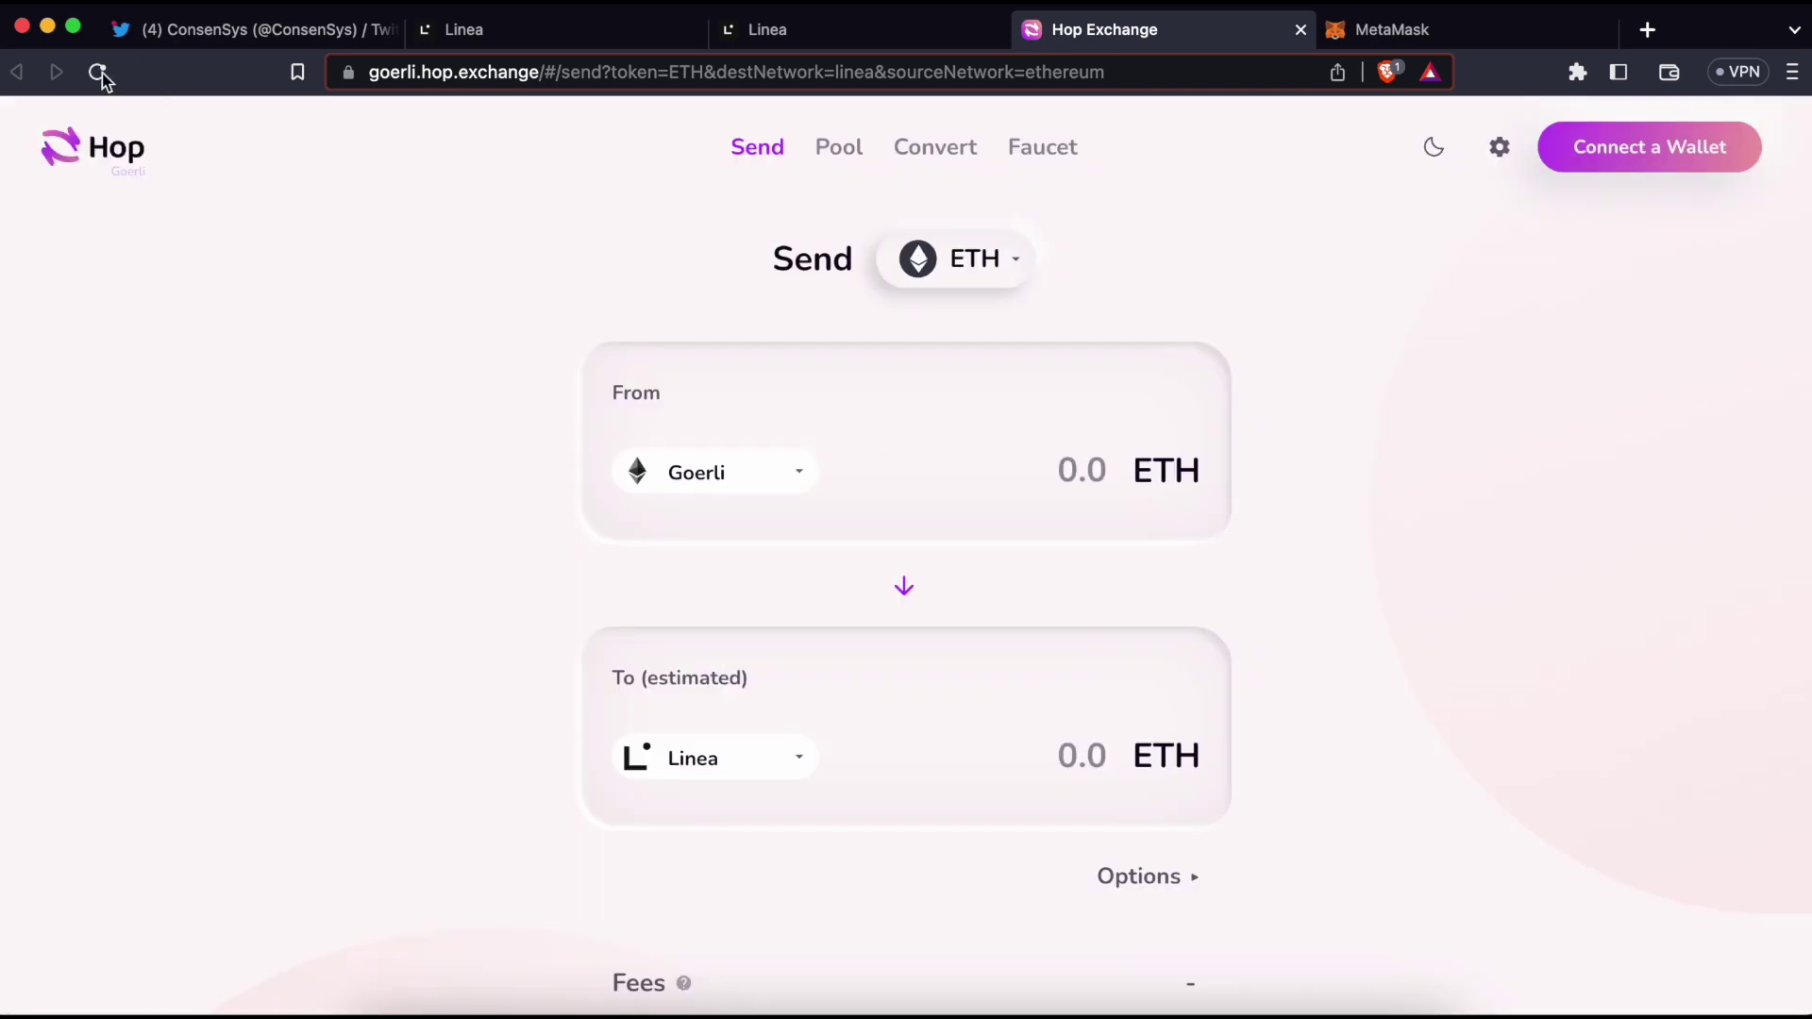
Step: Connect MetaMask's Main Account to Hop Exchange
click(99, 73)
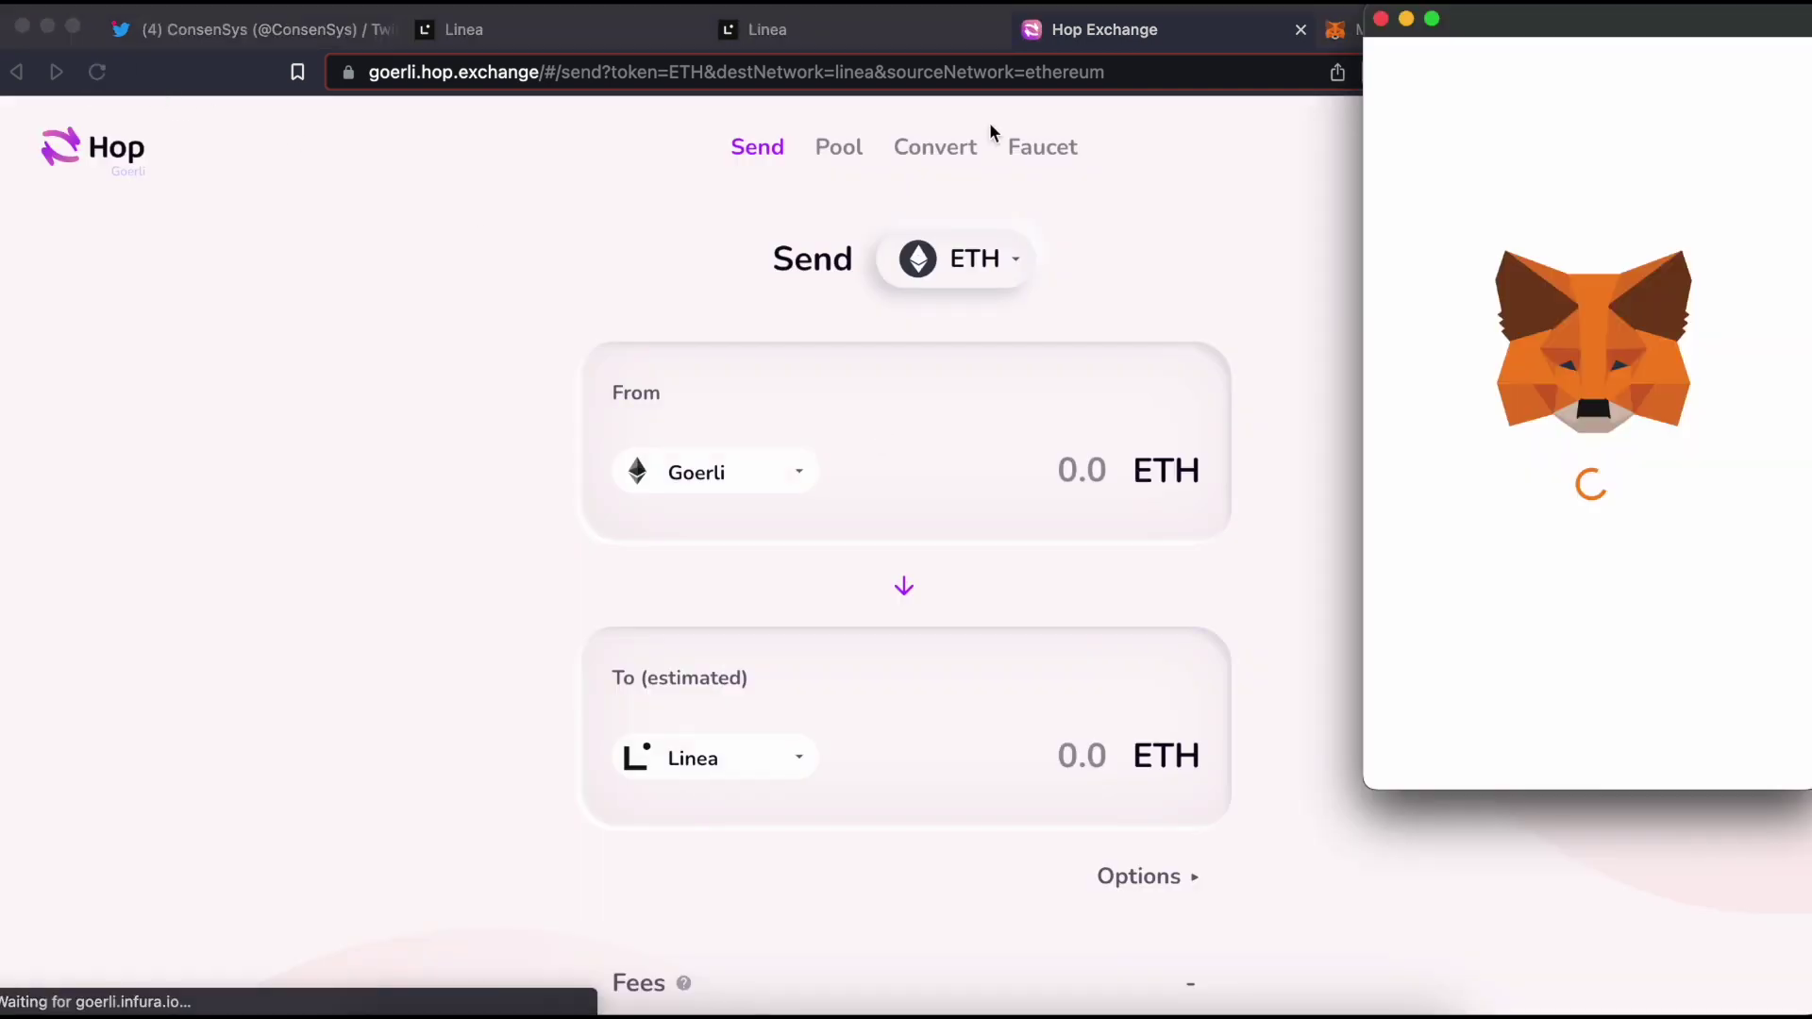
click(1719, 760)
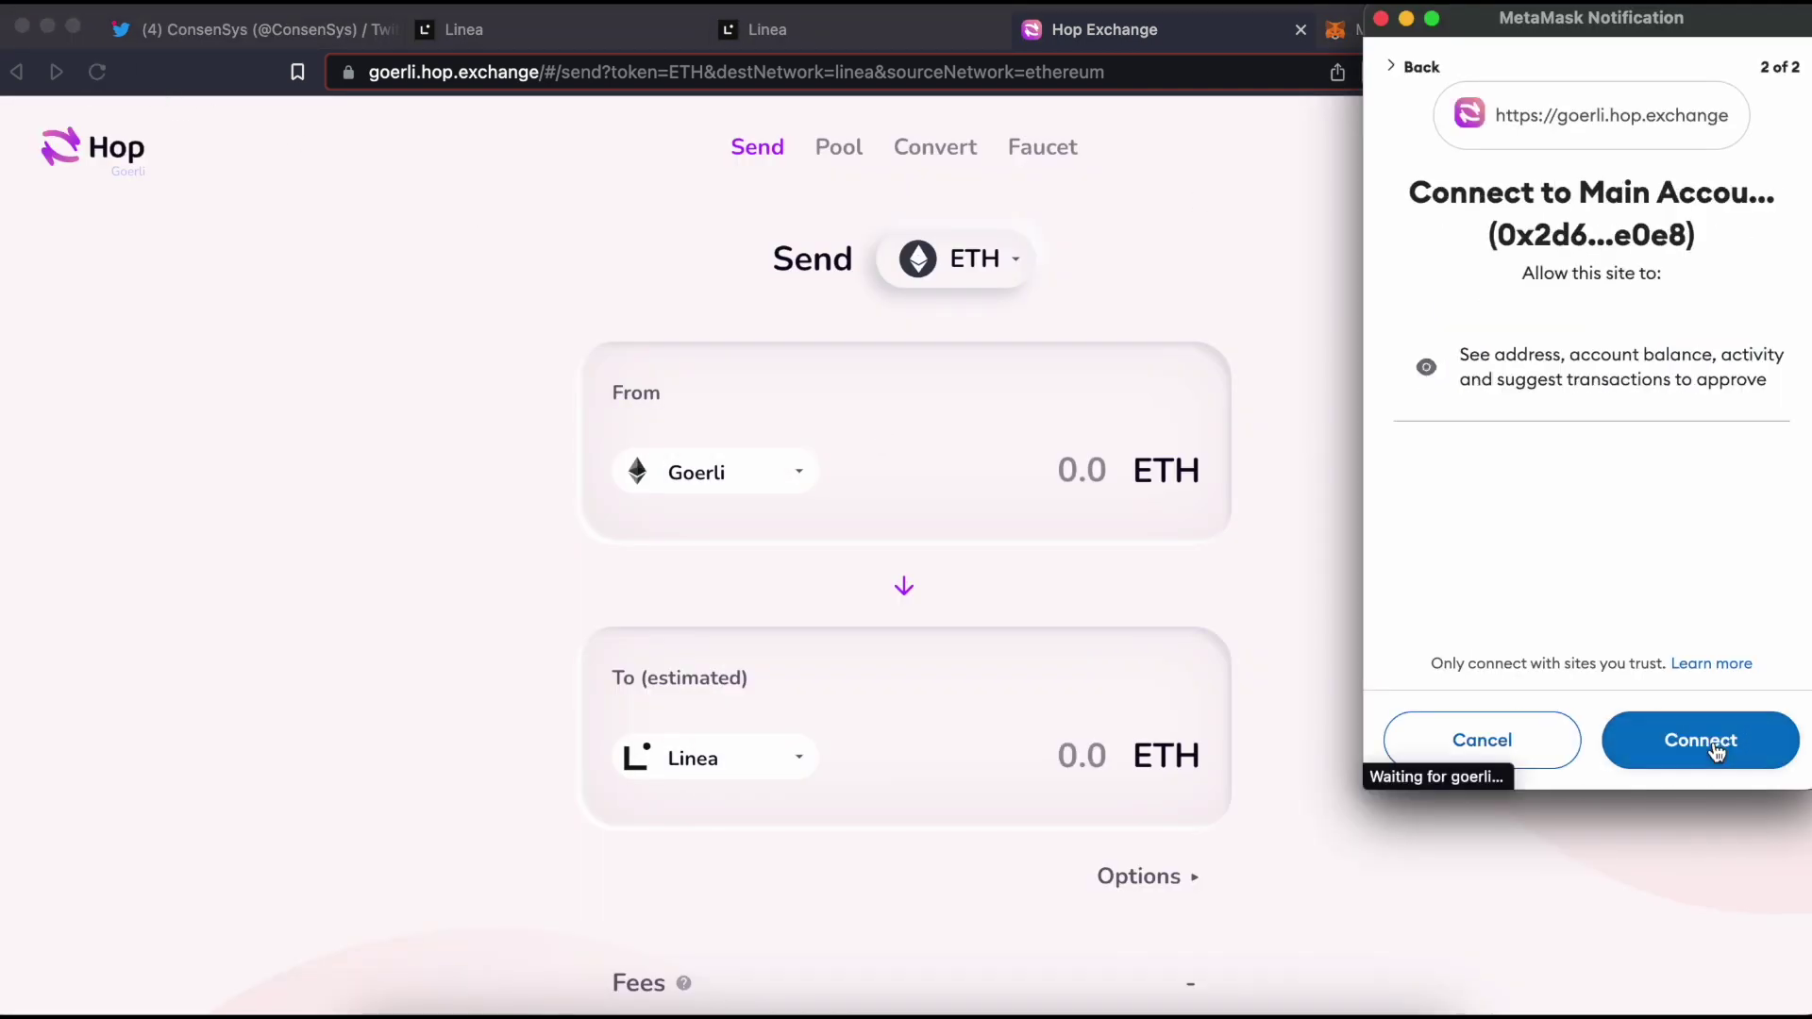
click(1705, 741)
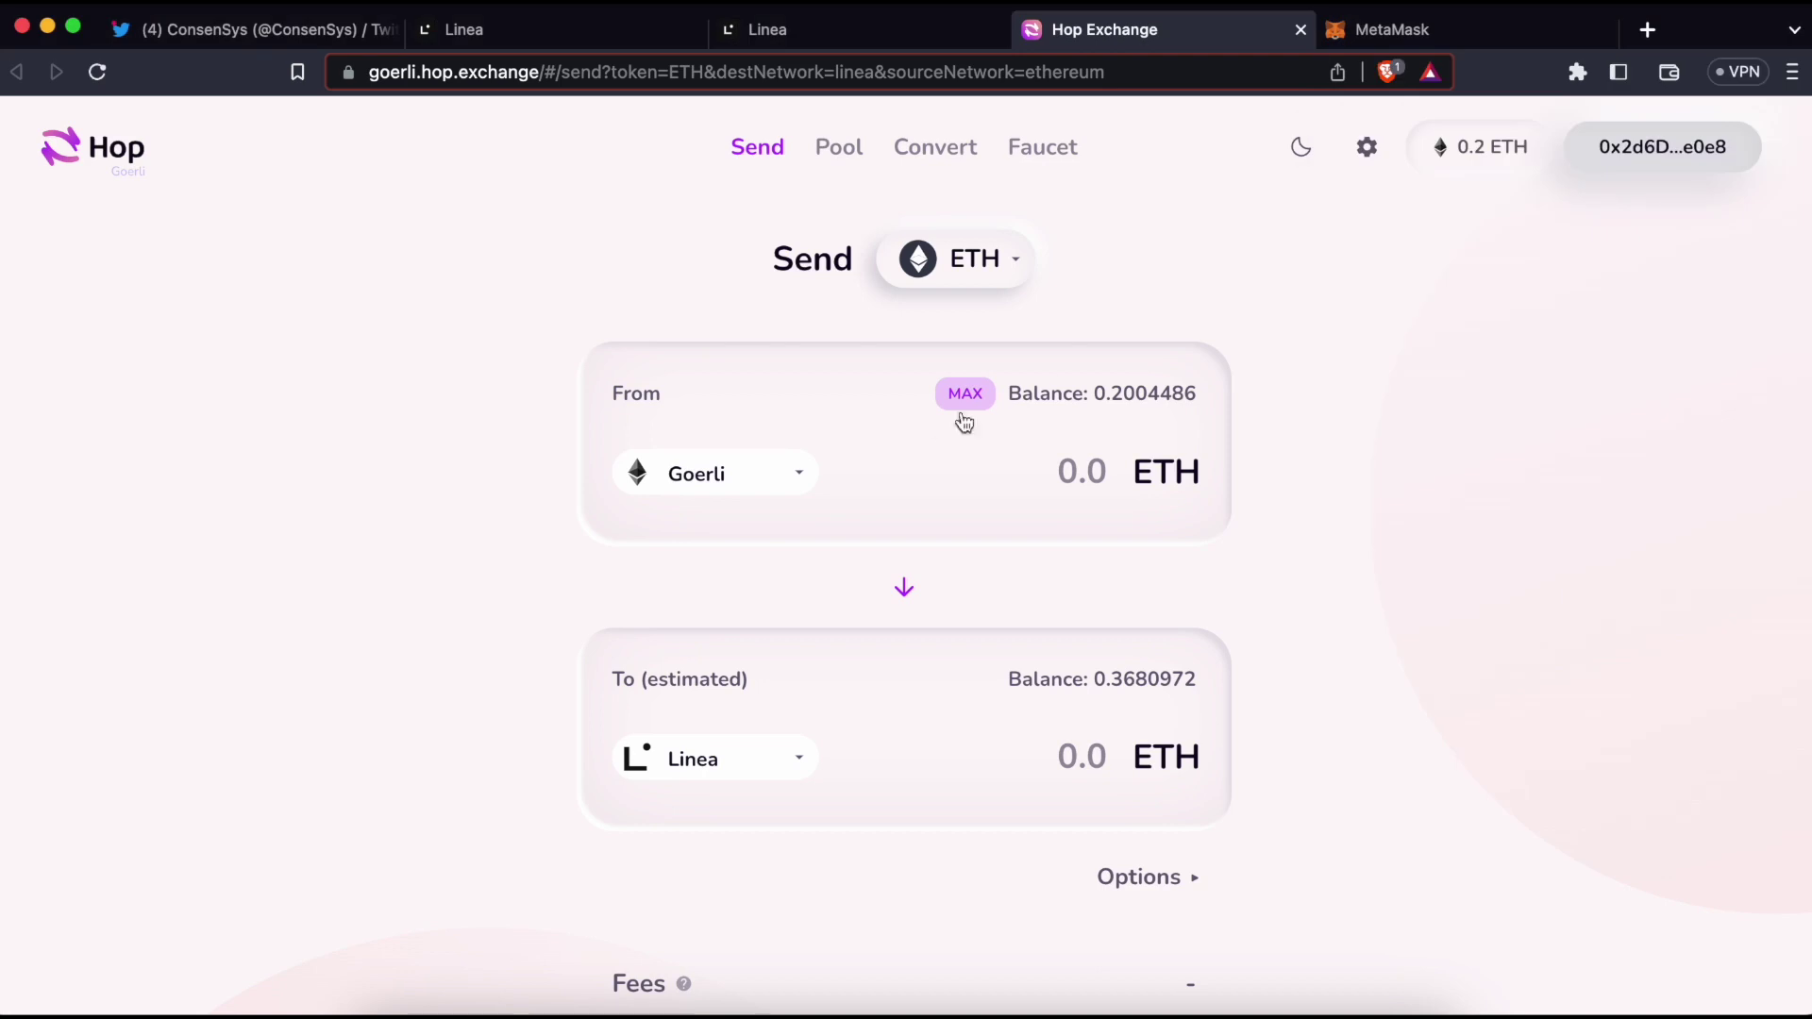
click(999, 471)
Step: Send 0.1 ETH from Goerli to Linea and confirm it in MetaMask
text(0.1)
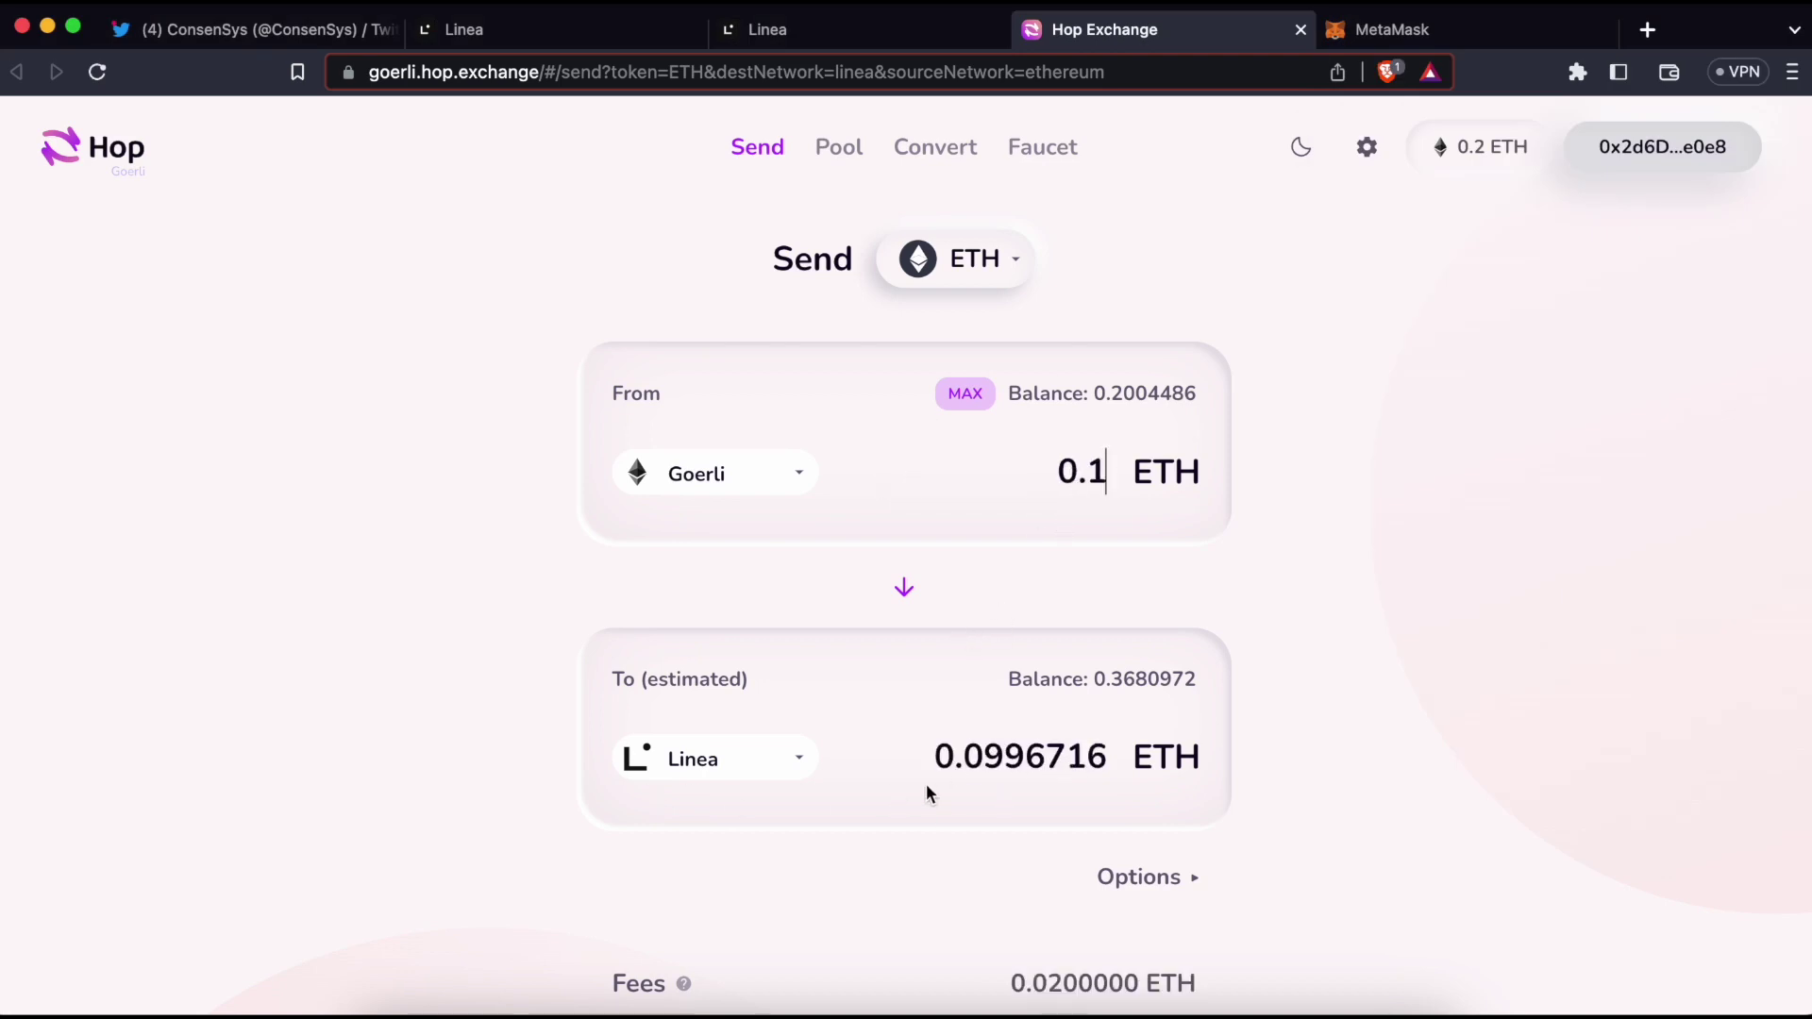
scroll(1285, 766, down, 3)
click(963, 822)
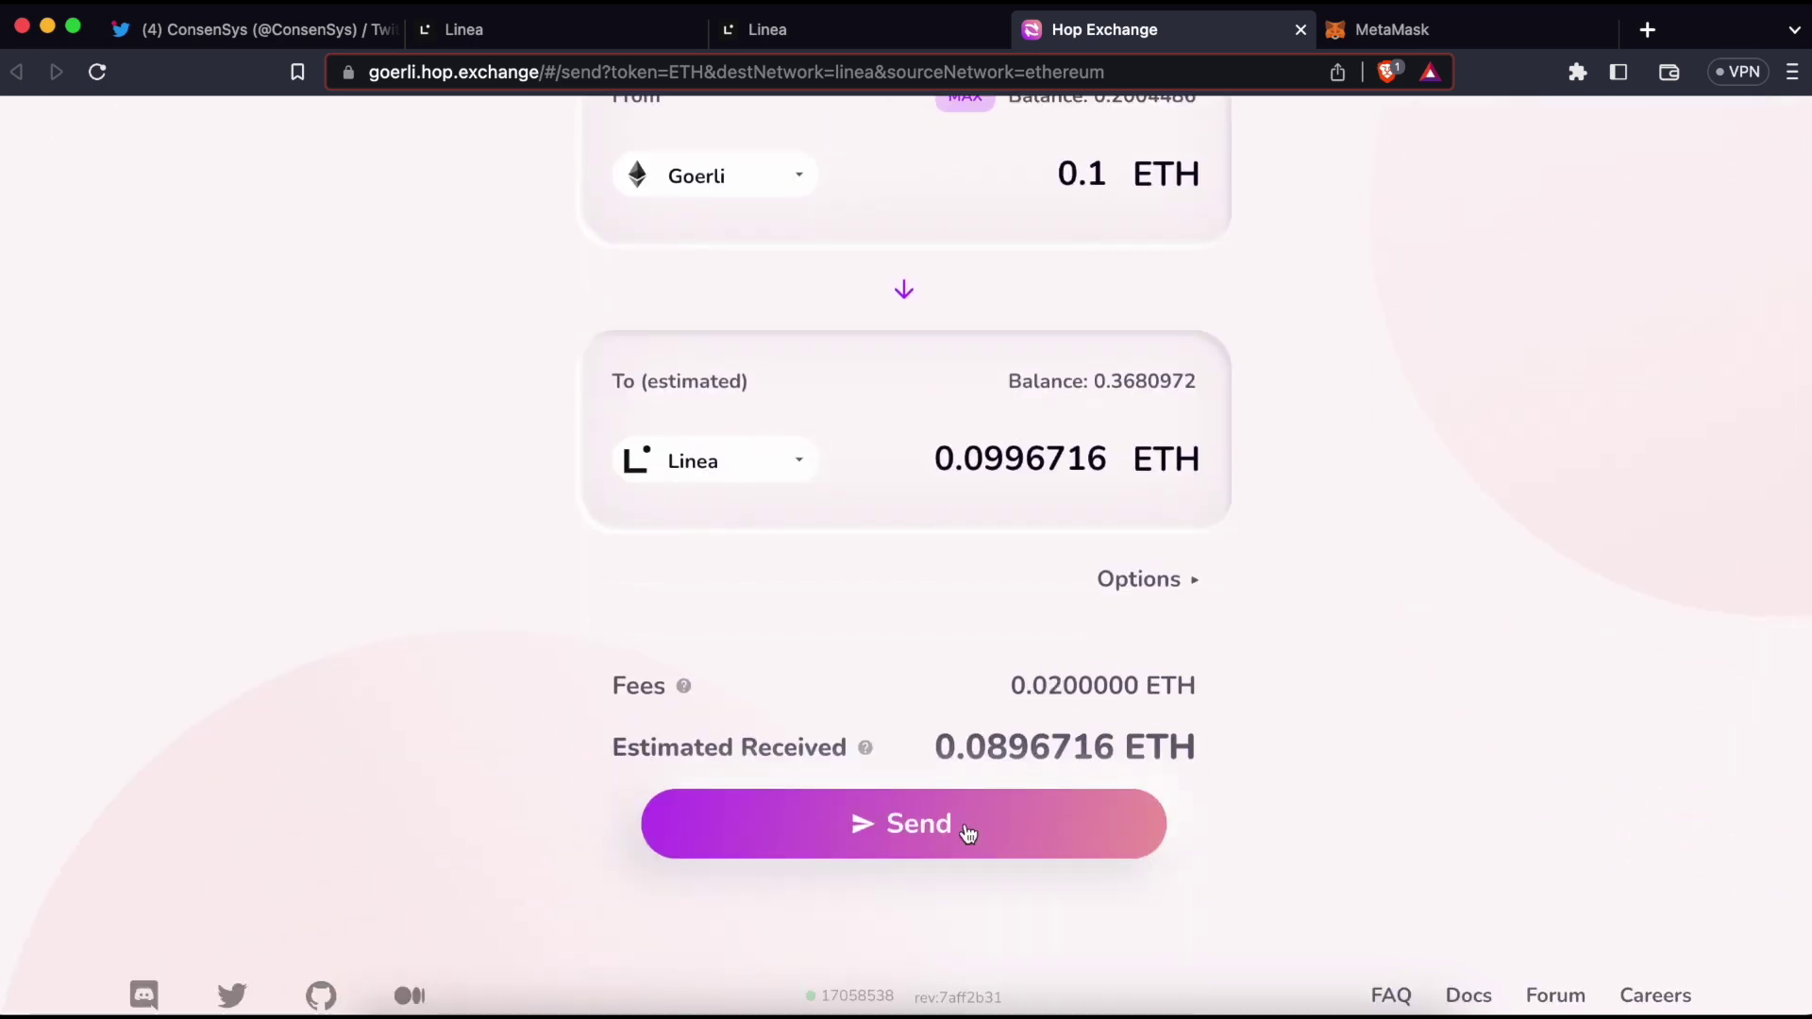
click(913, 658)
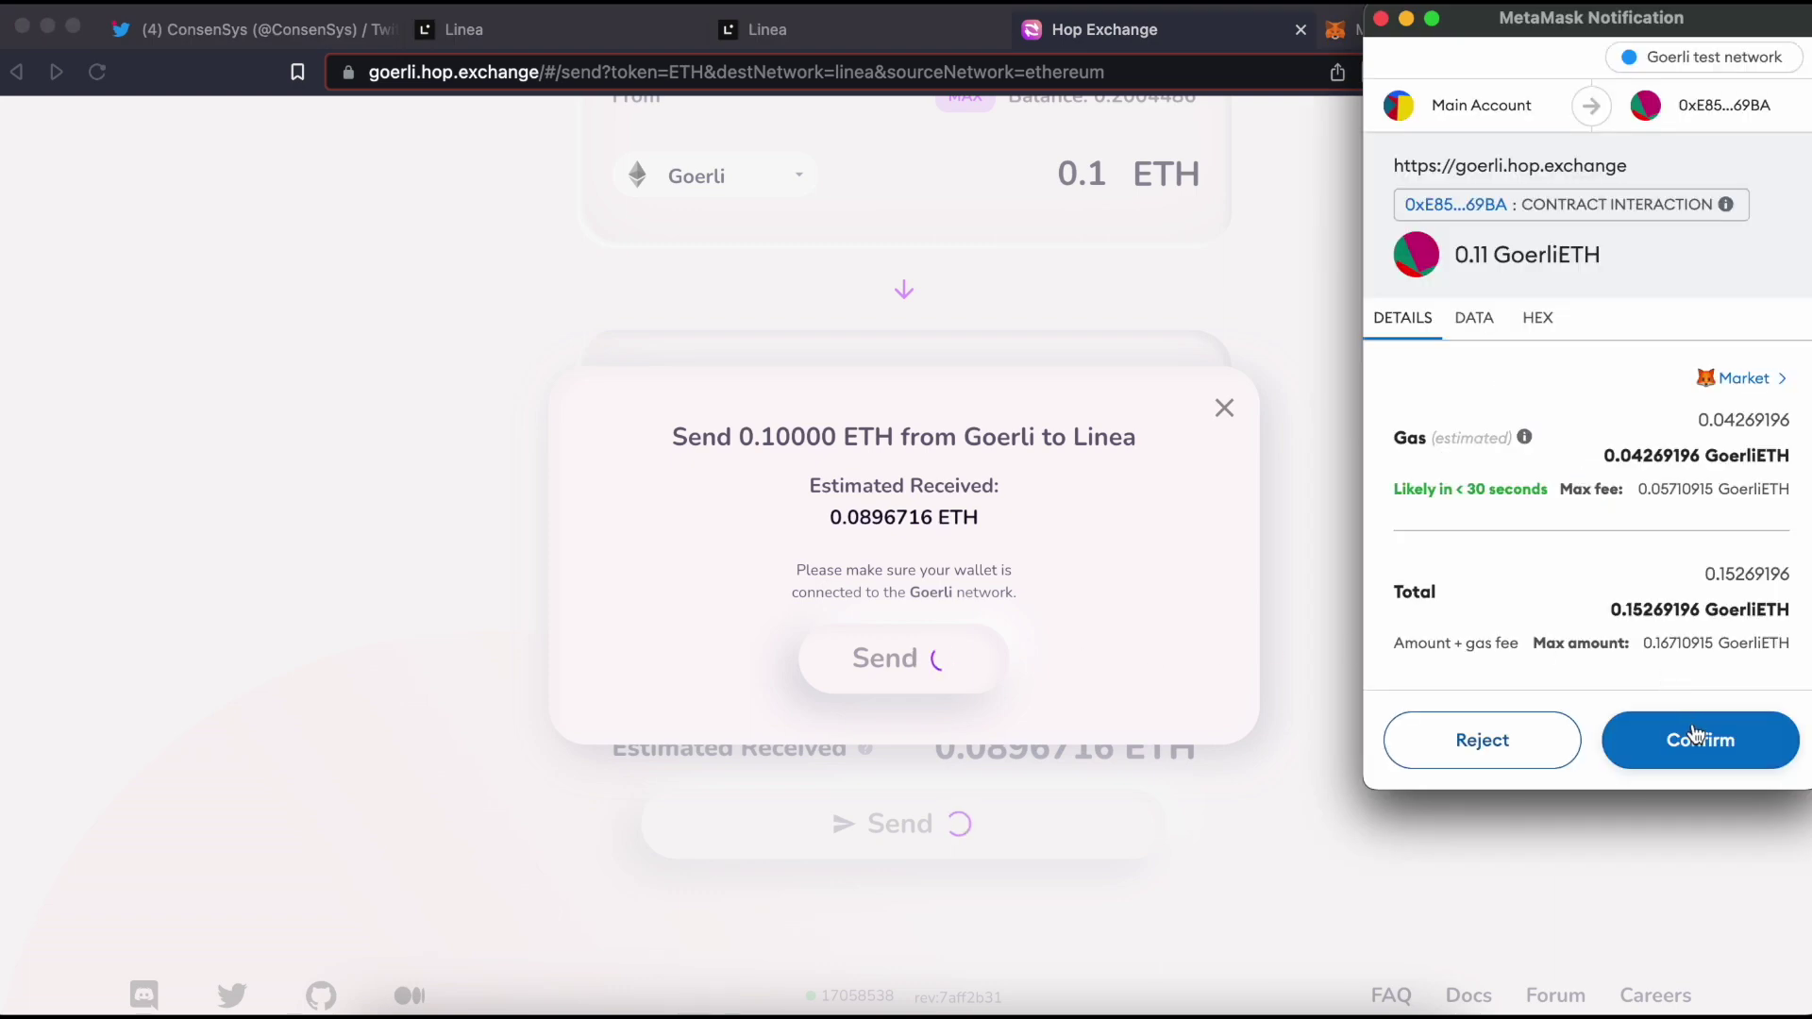
click(1694, 728)
key(ctrl+Tab)
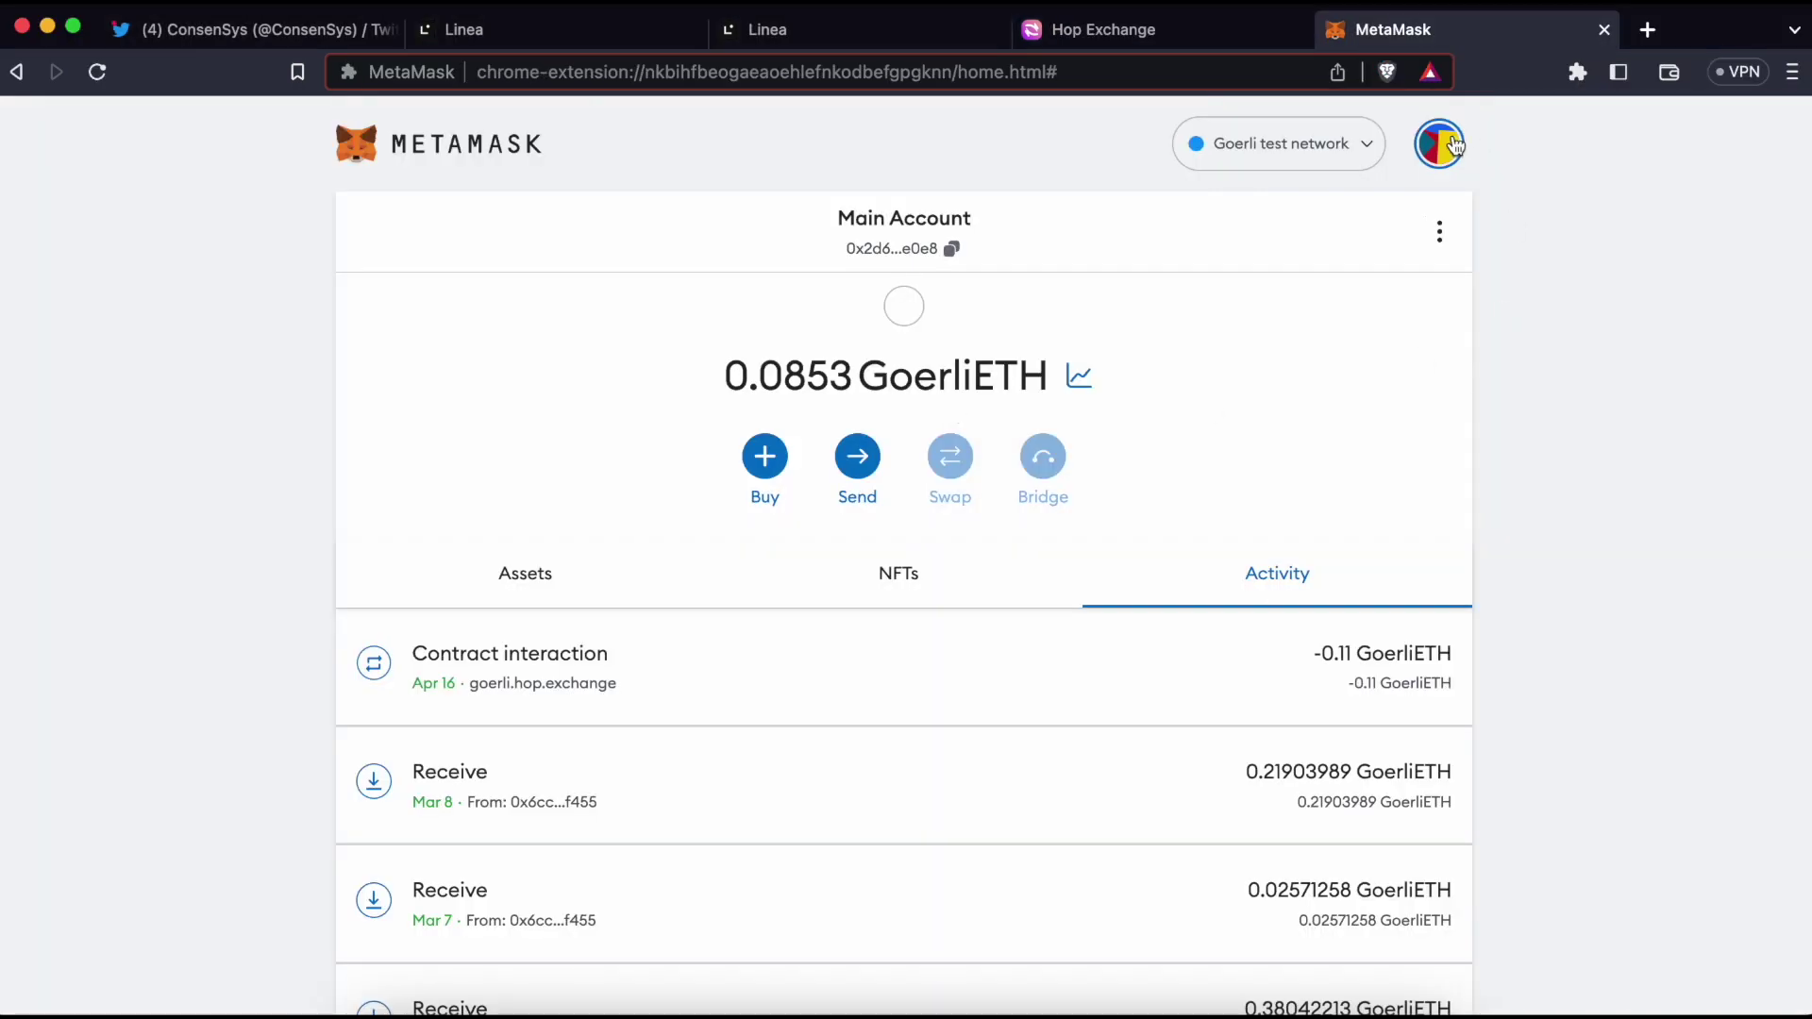
Step: Switch MetaMask to the Linea Goerli test network
click(1359, 147)
scroll(1347, 330, down, 5)
click(1223, 619)
Step: Close Hop Exchange and open the Linea Swap app from the Linea portal
click(1302, 30)
click(869, 31)
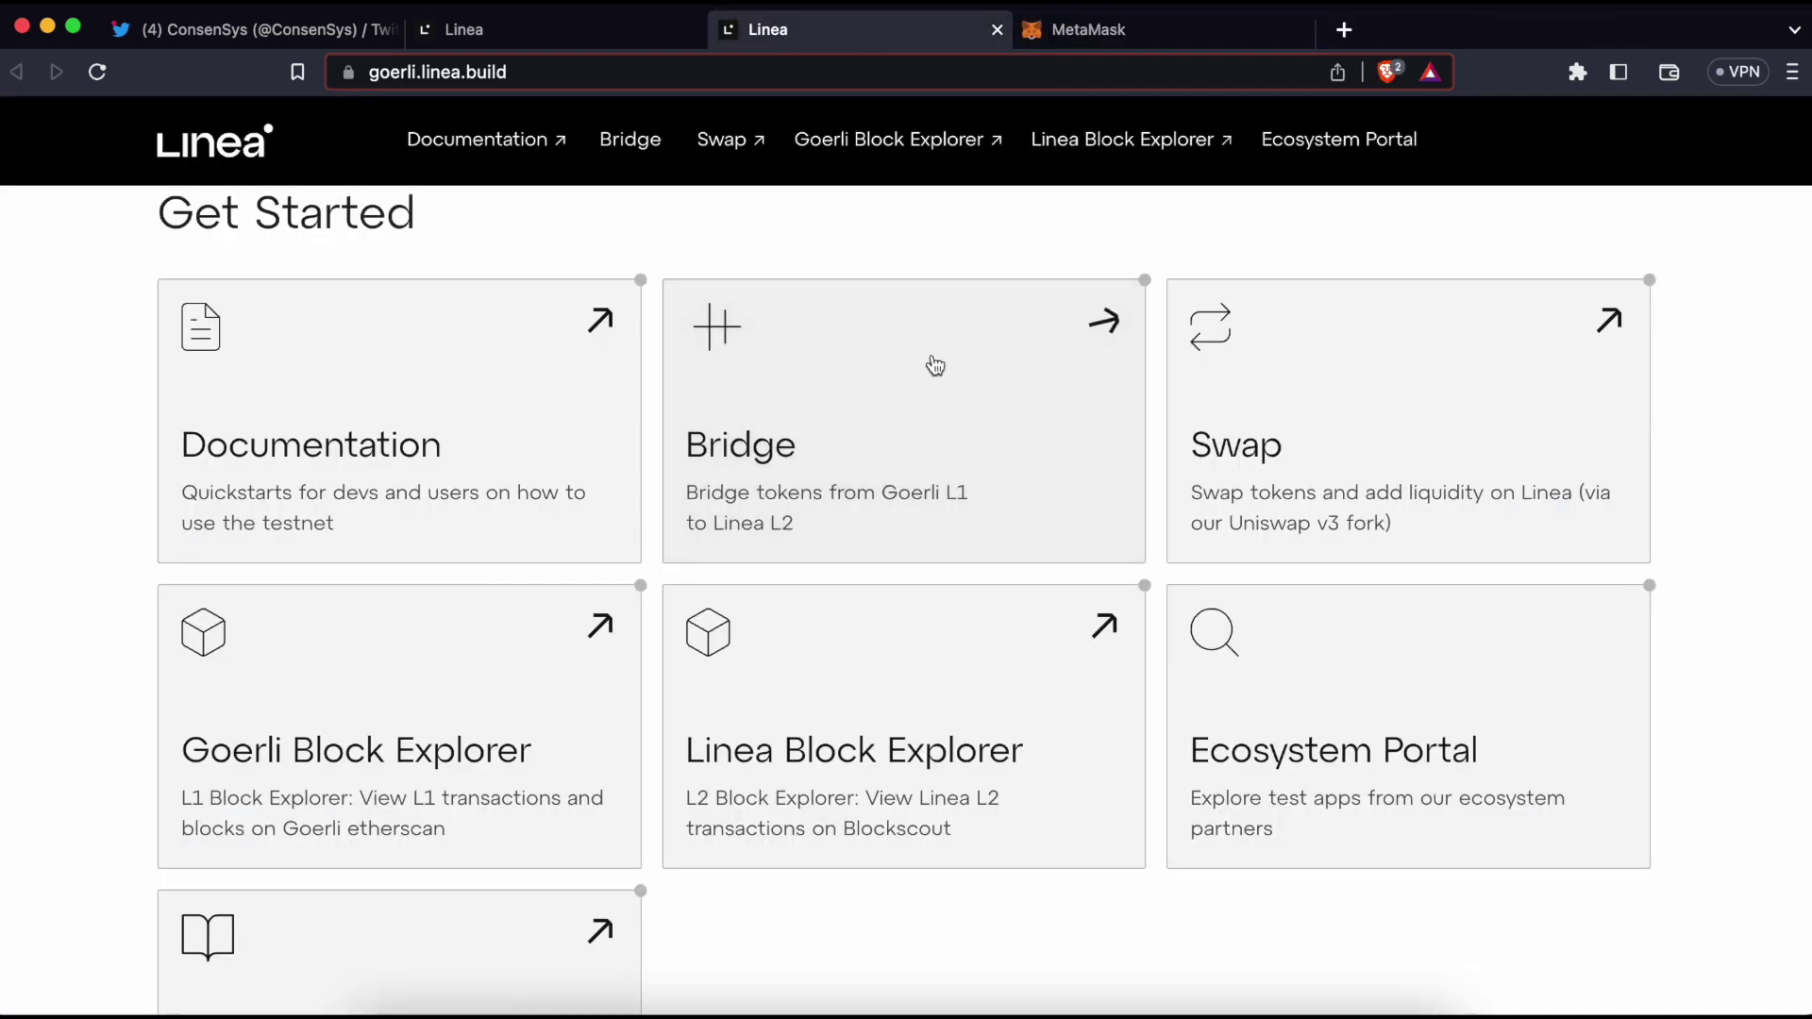
click(1551, 376)
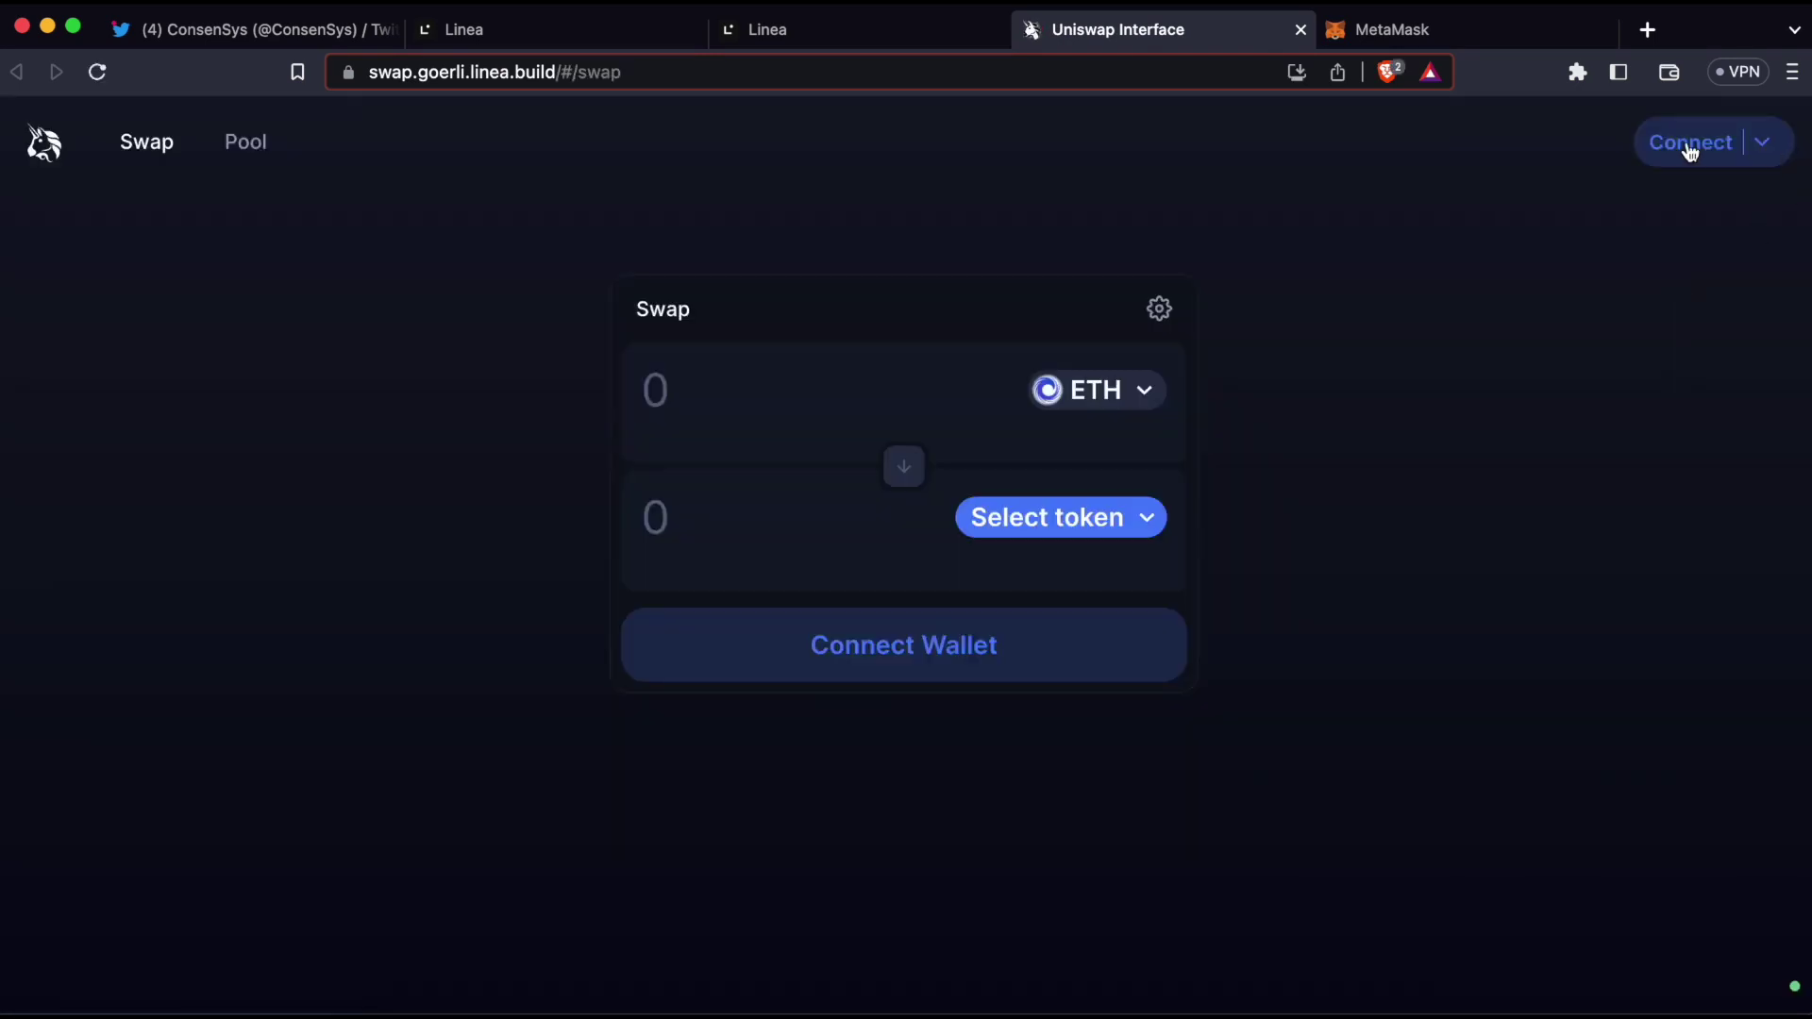
Step: Connect MetaMask's Main Account to the Uniswap Interface
click(1677, 141)
click(866, 517)
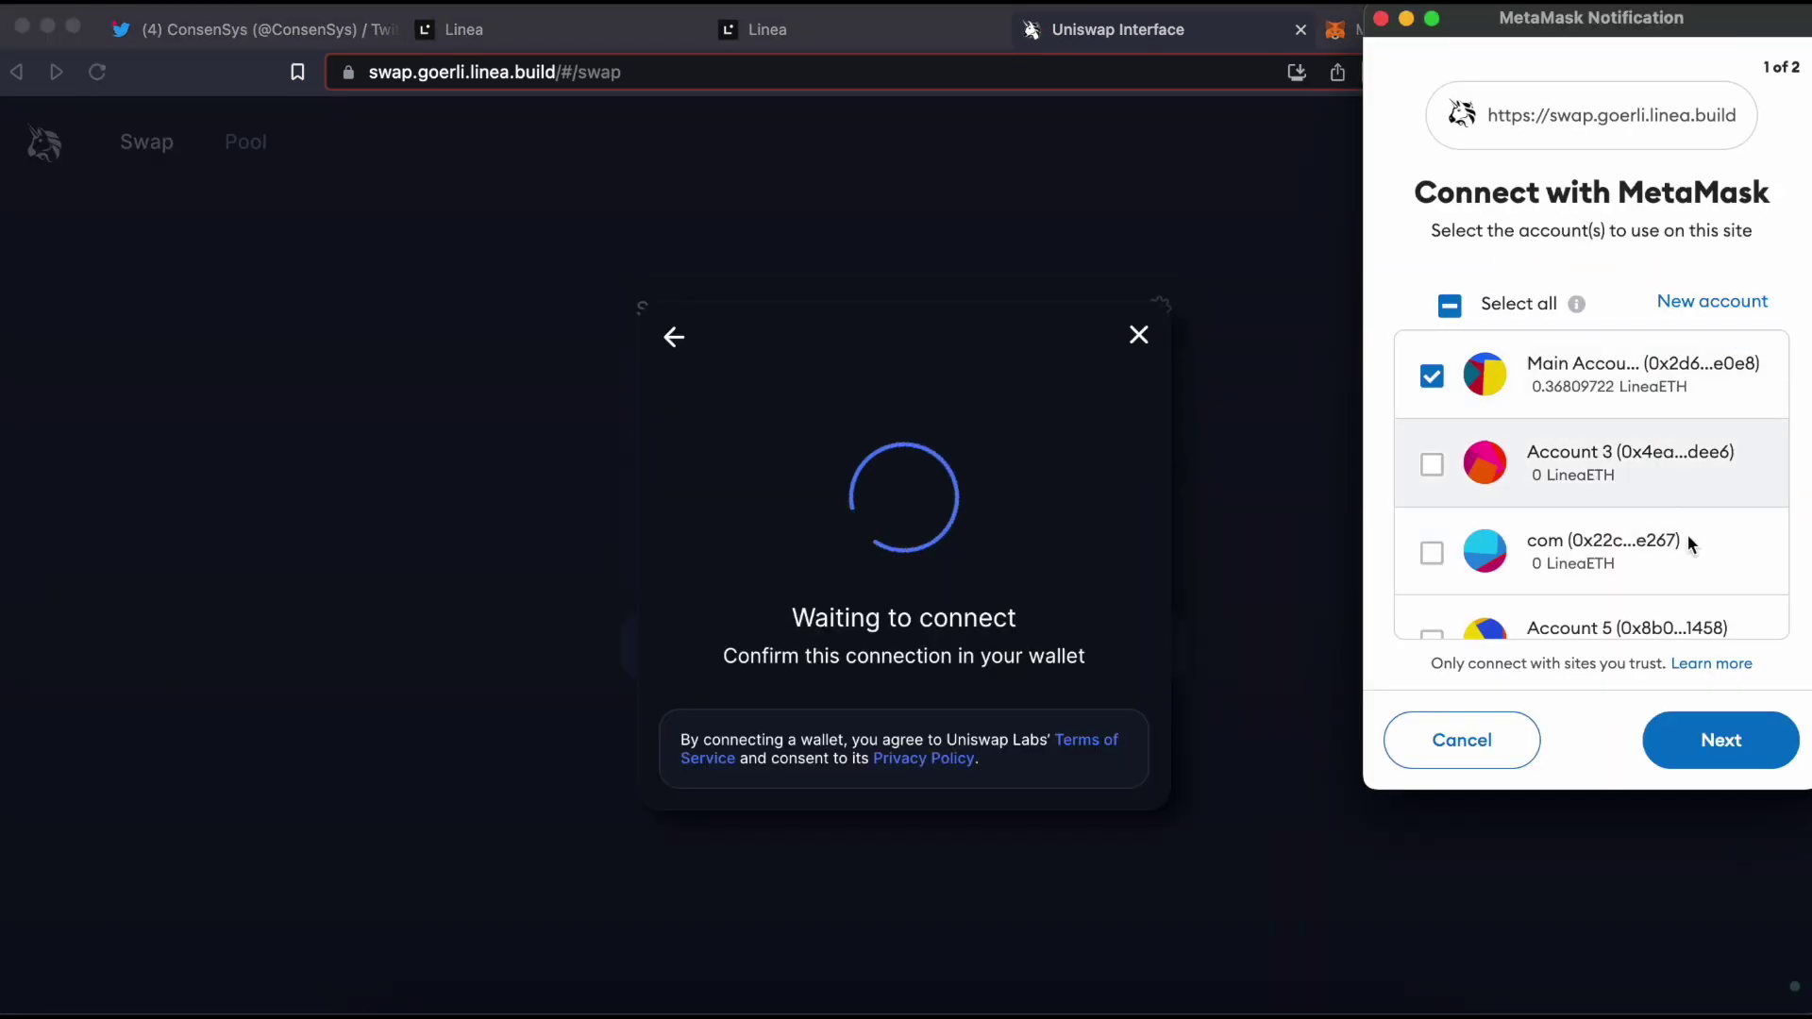
click(1689, 749)
click(1698, 748)
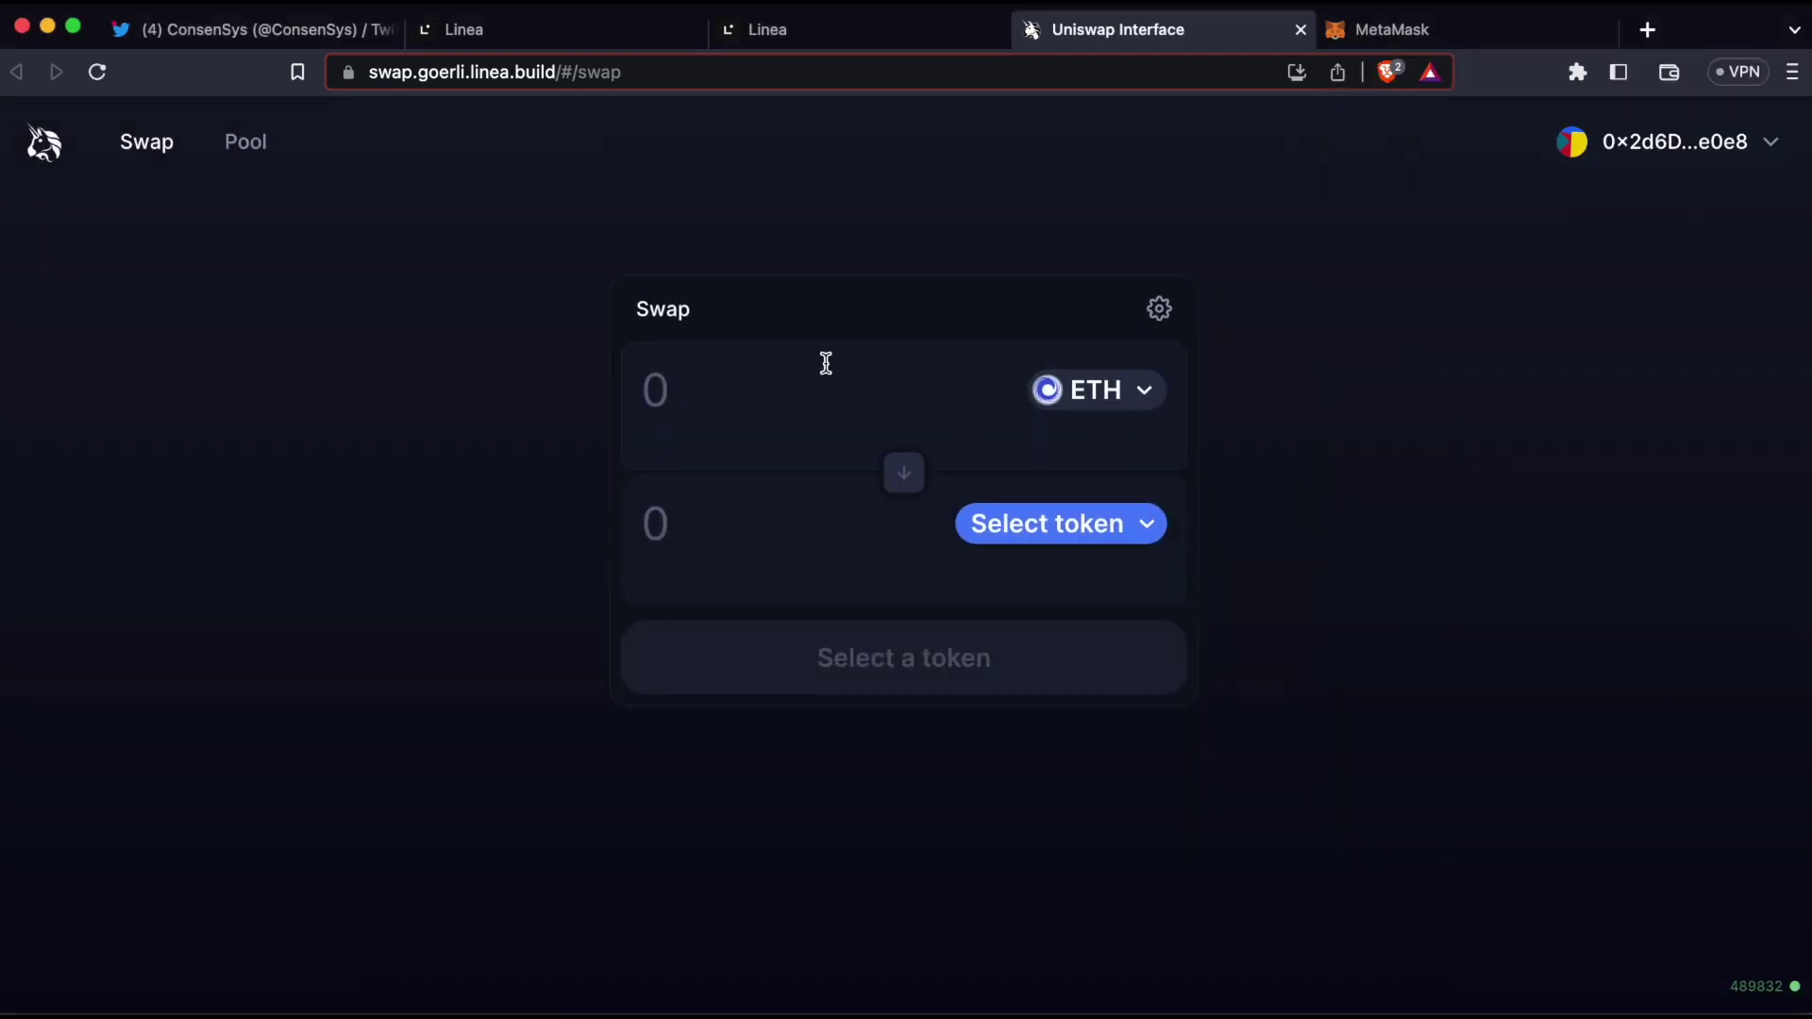
Step: Wrap 0.1 ETH into crWETH and confirm the transaction in MetaMask
click(1035, 536)
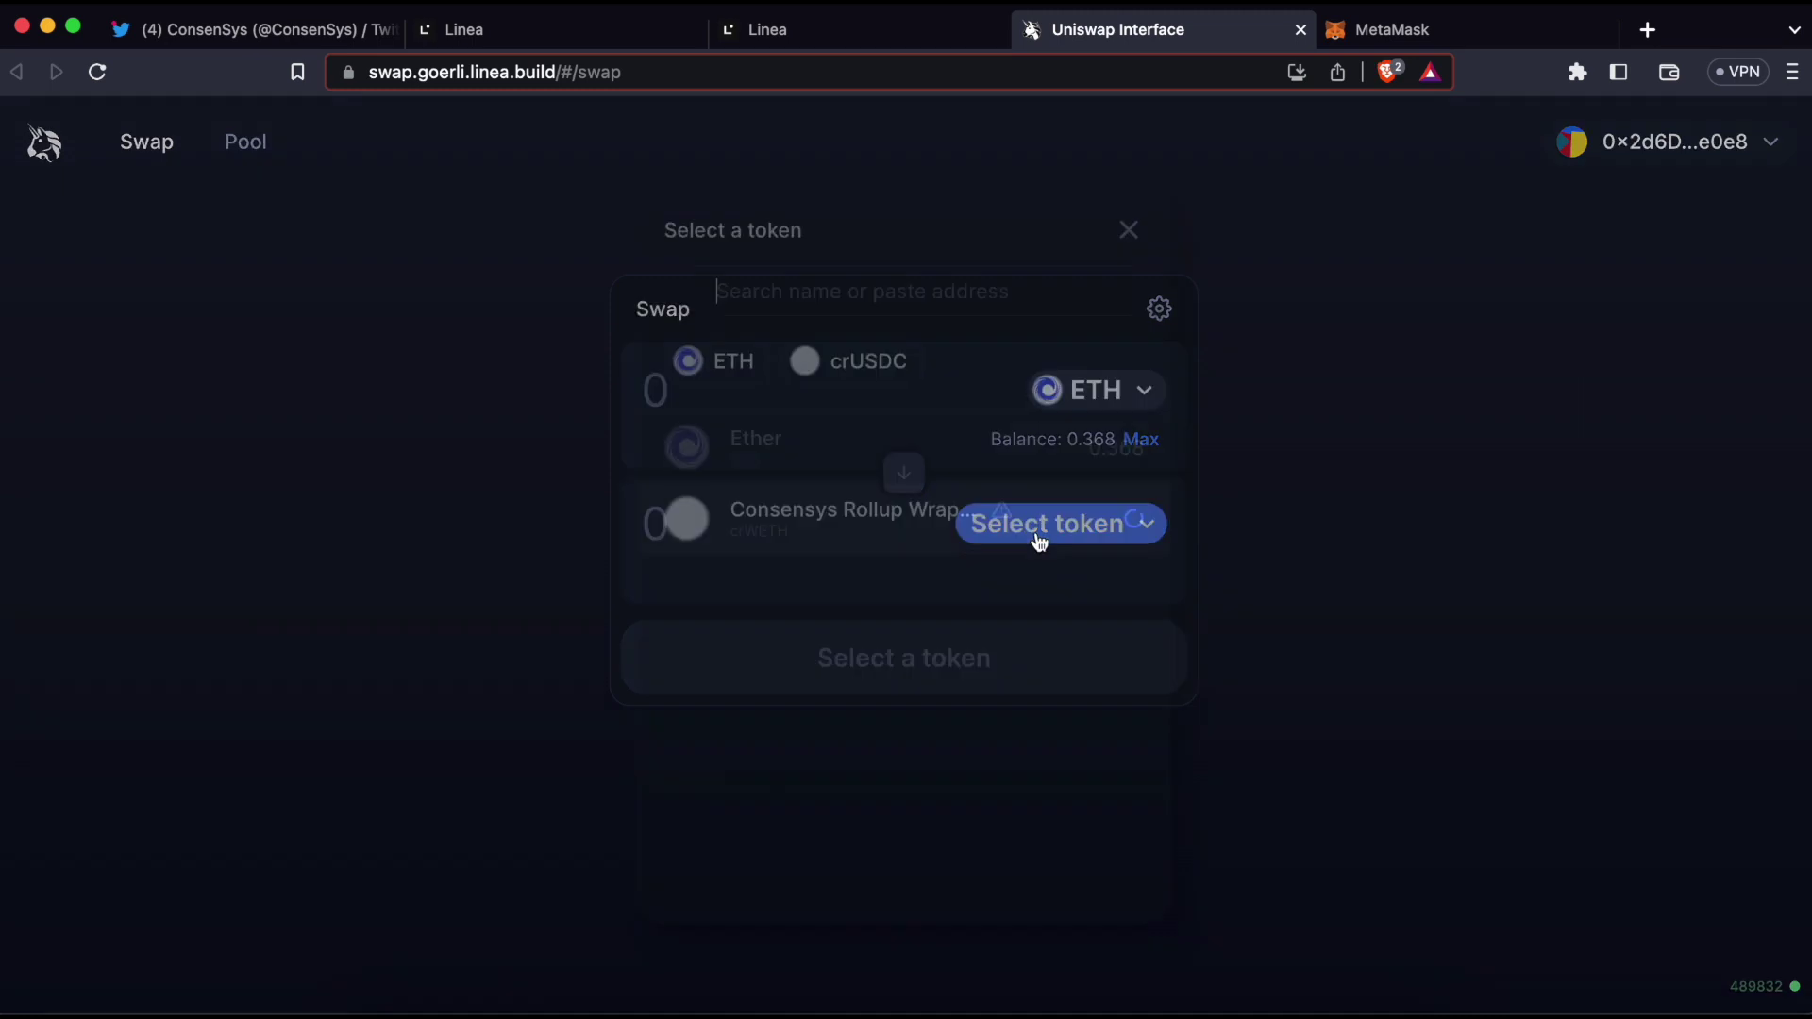
click(913, 542)
click(909, 688)
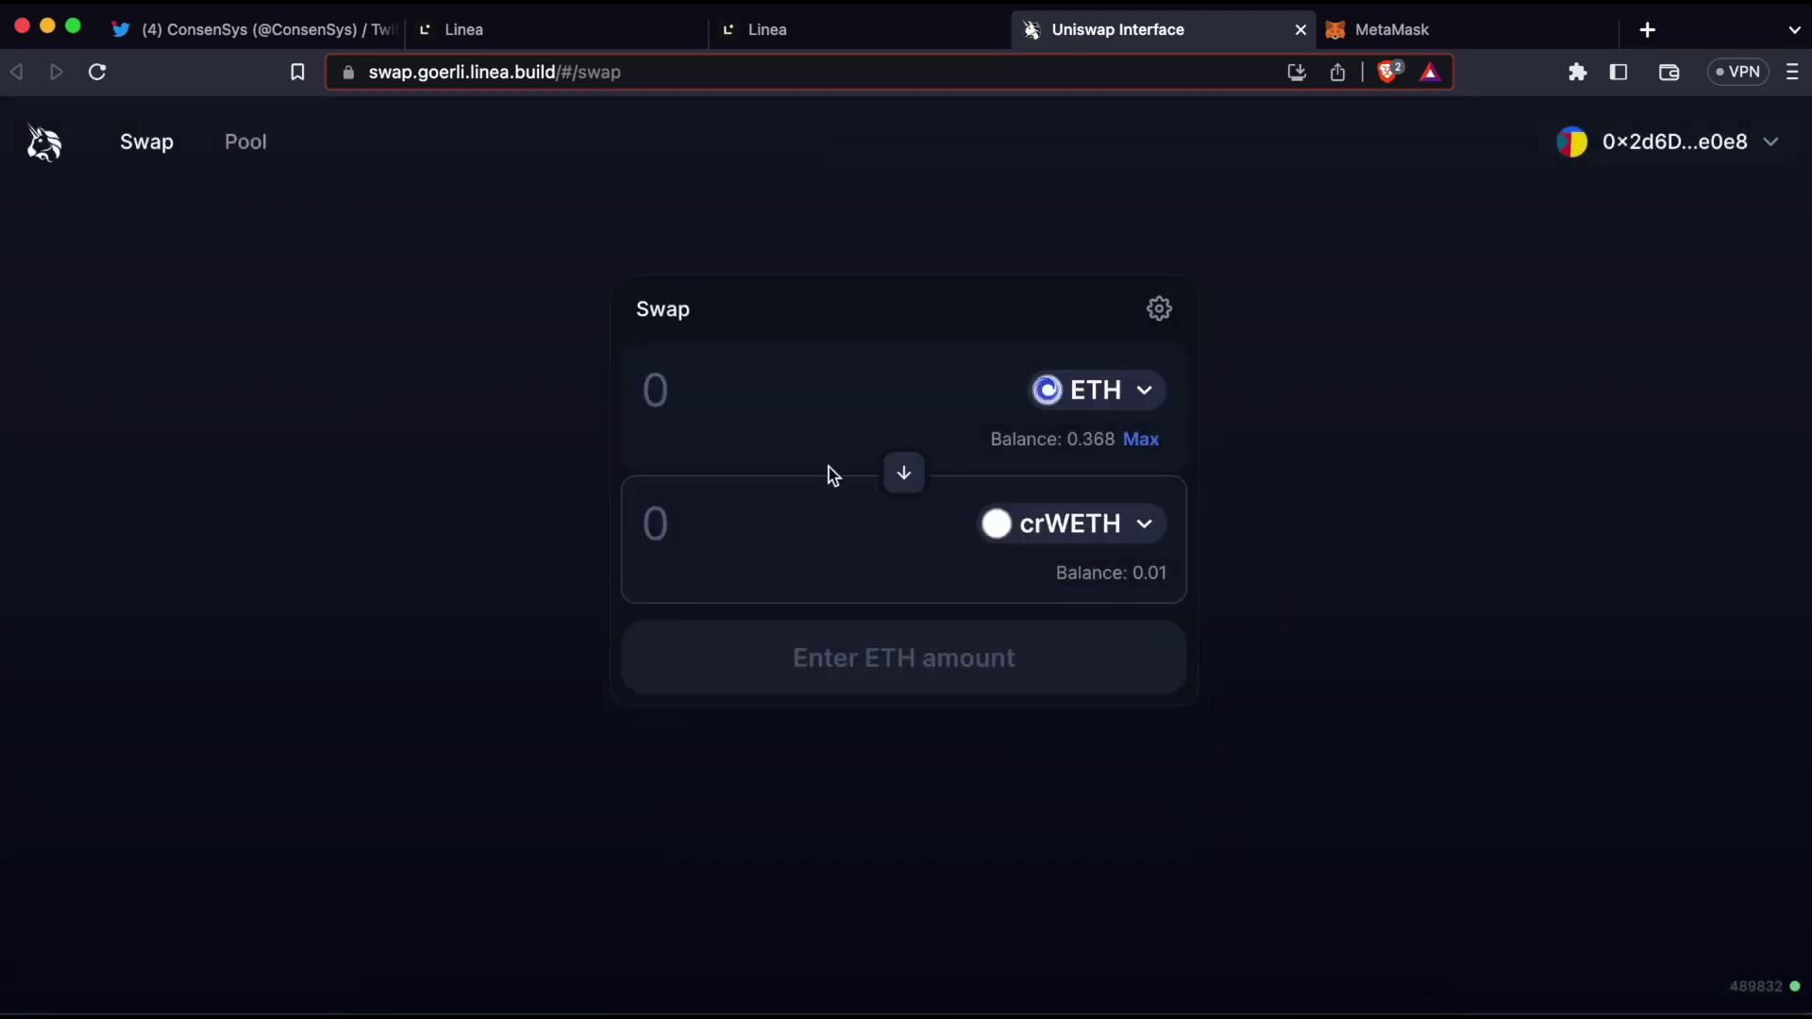
click(763, 387)
text(0.1)
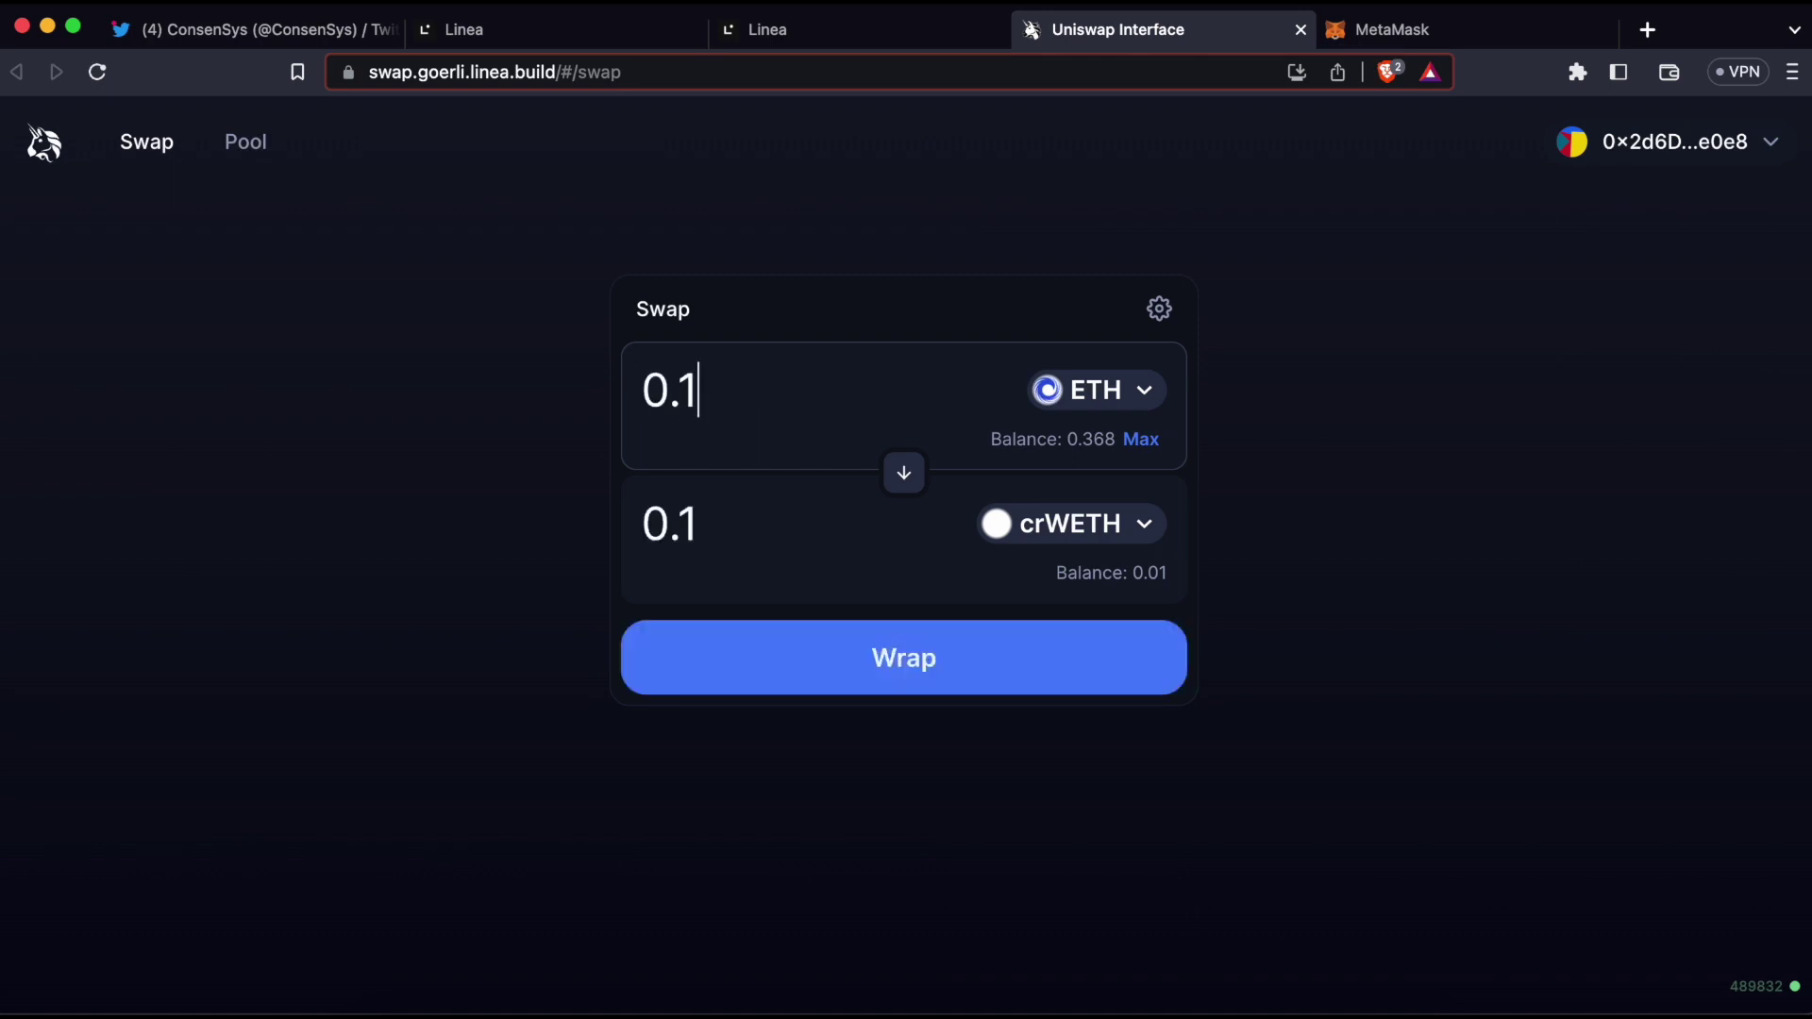
click(1000, 665)
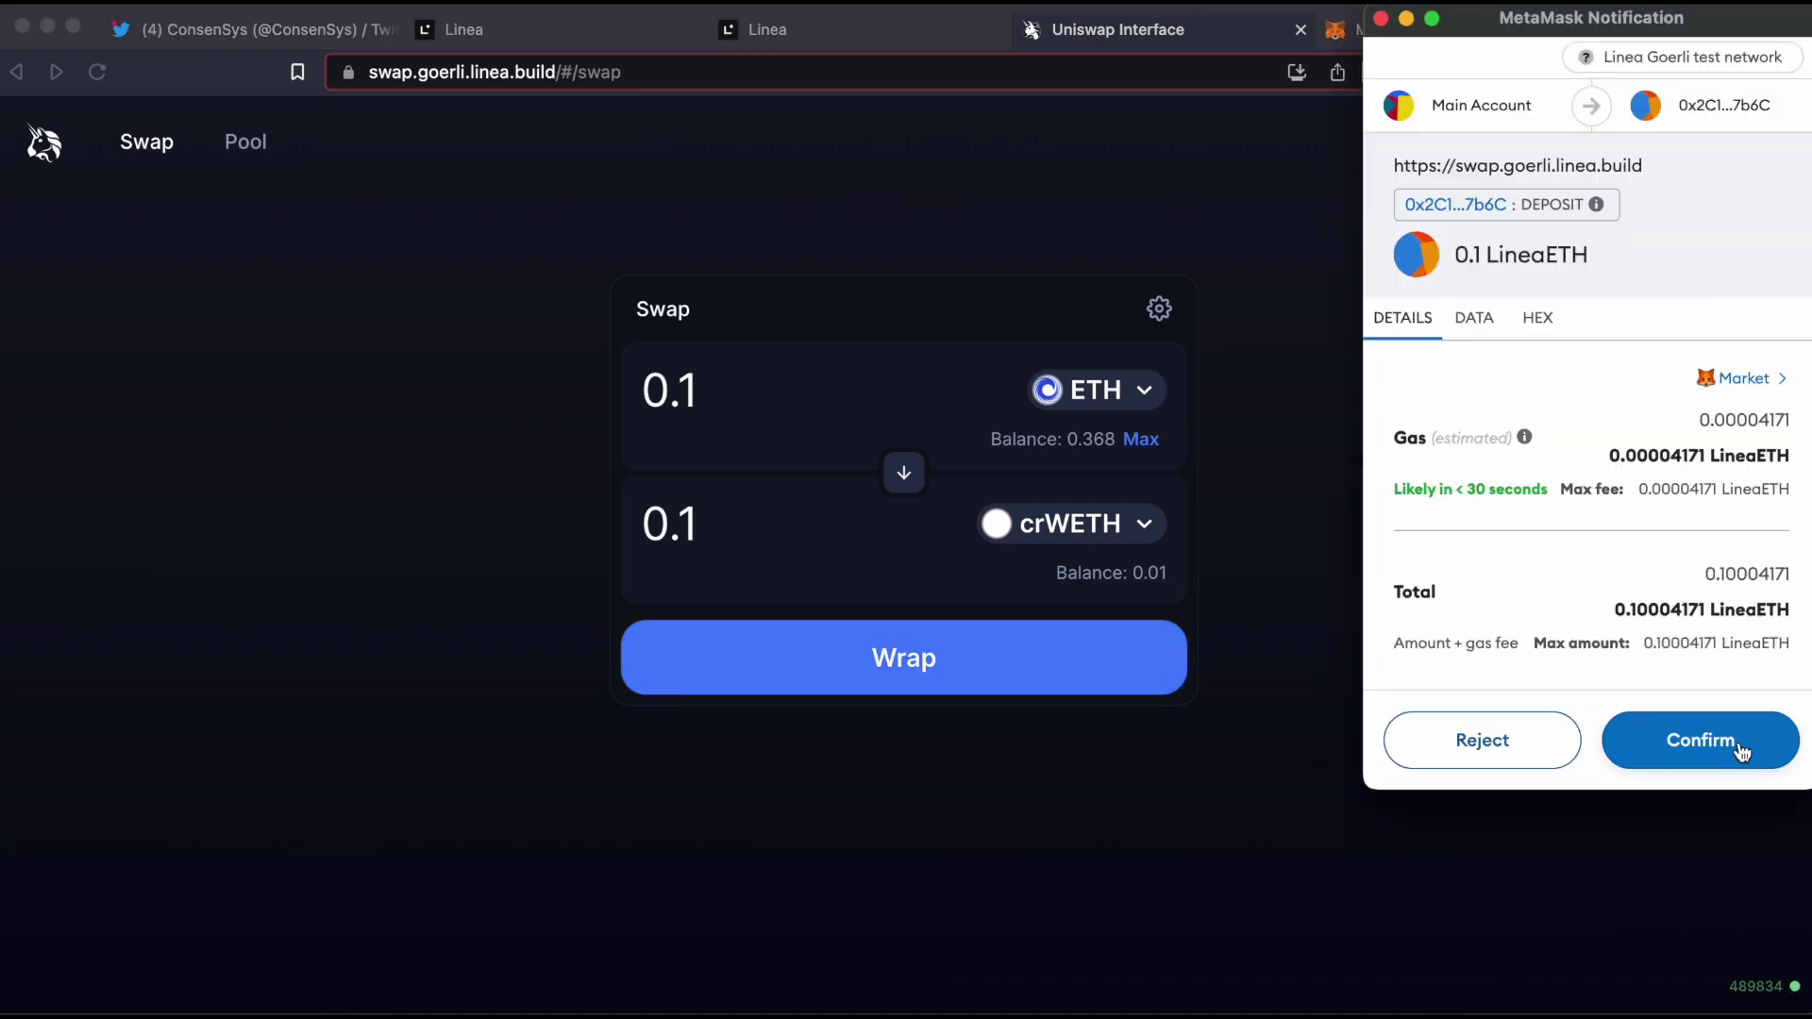
click(1741, 751)
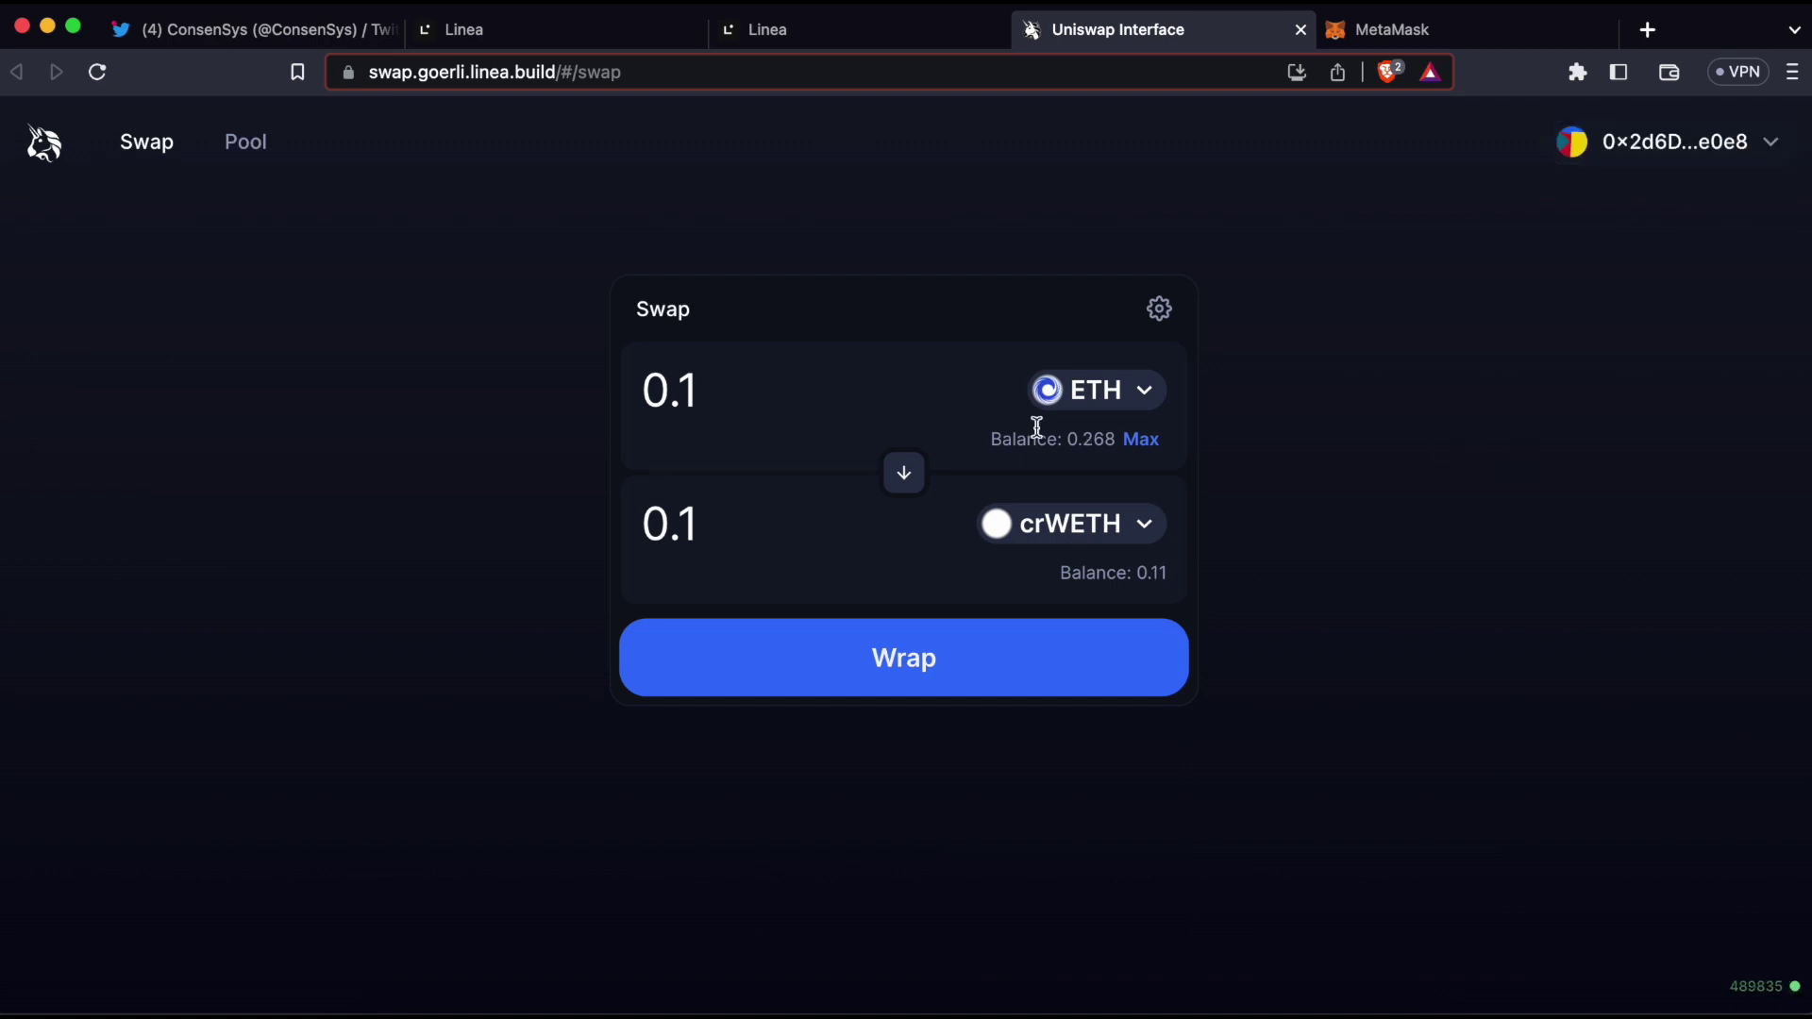
Step: Unwrap the full 0.11 crWETH balance back to ETH, confirming in MetaMask
click(896, 477)
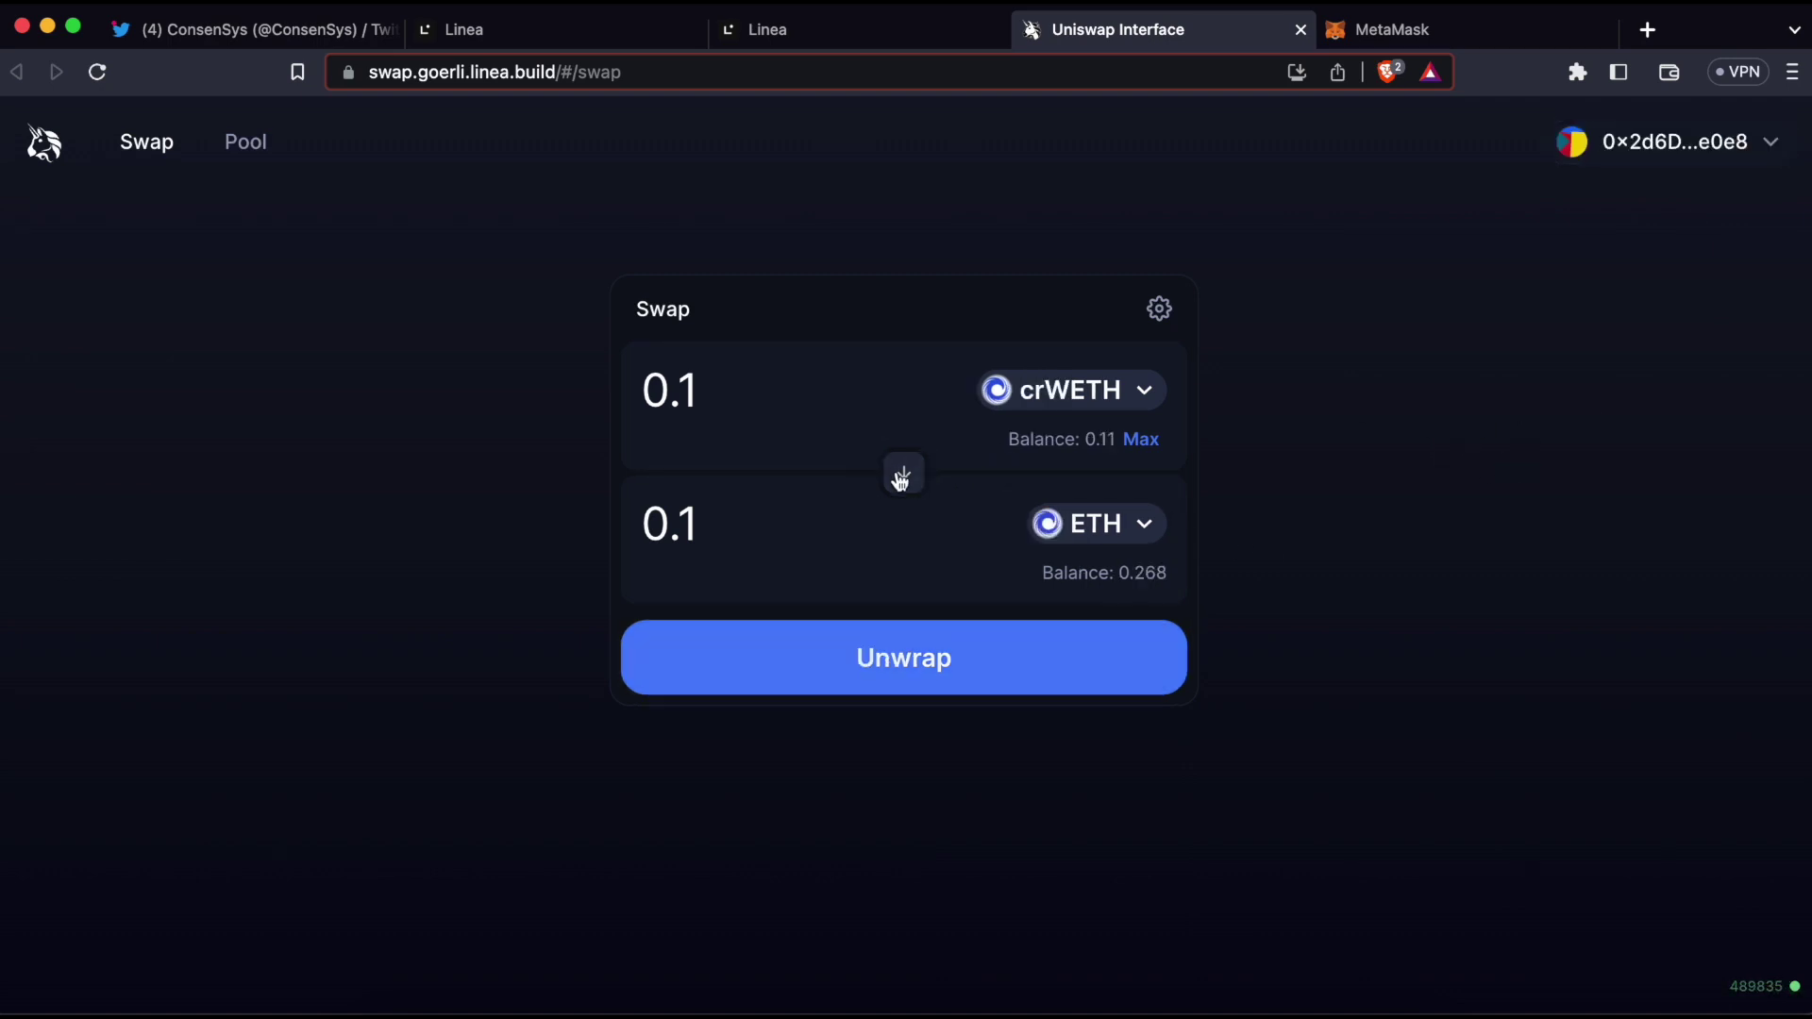
click(1139, 444)
click(942, 684)
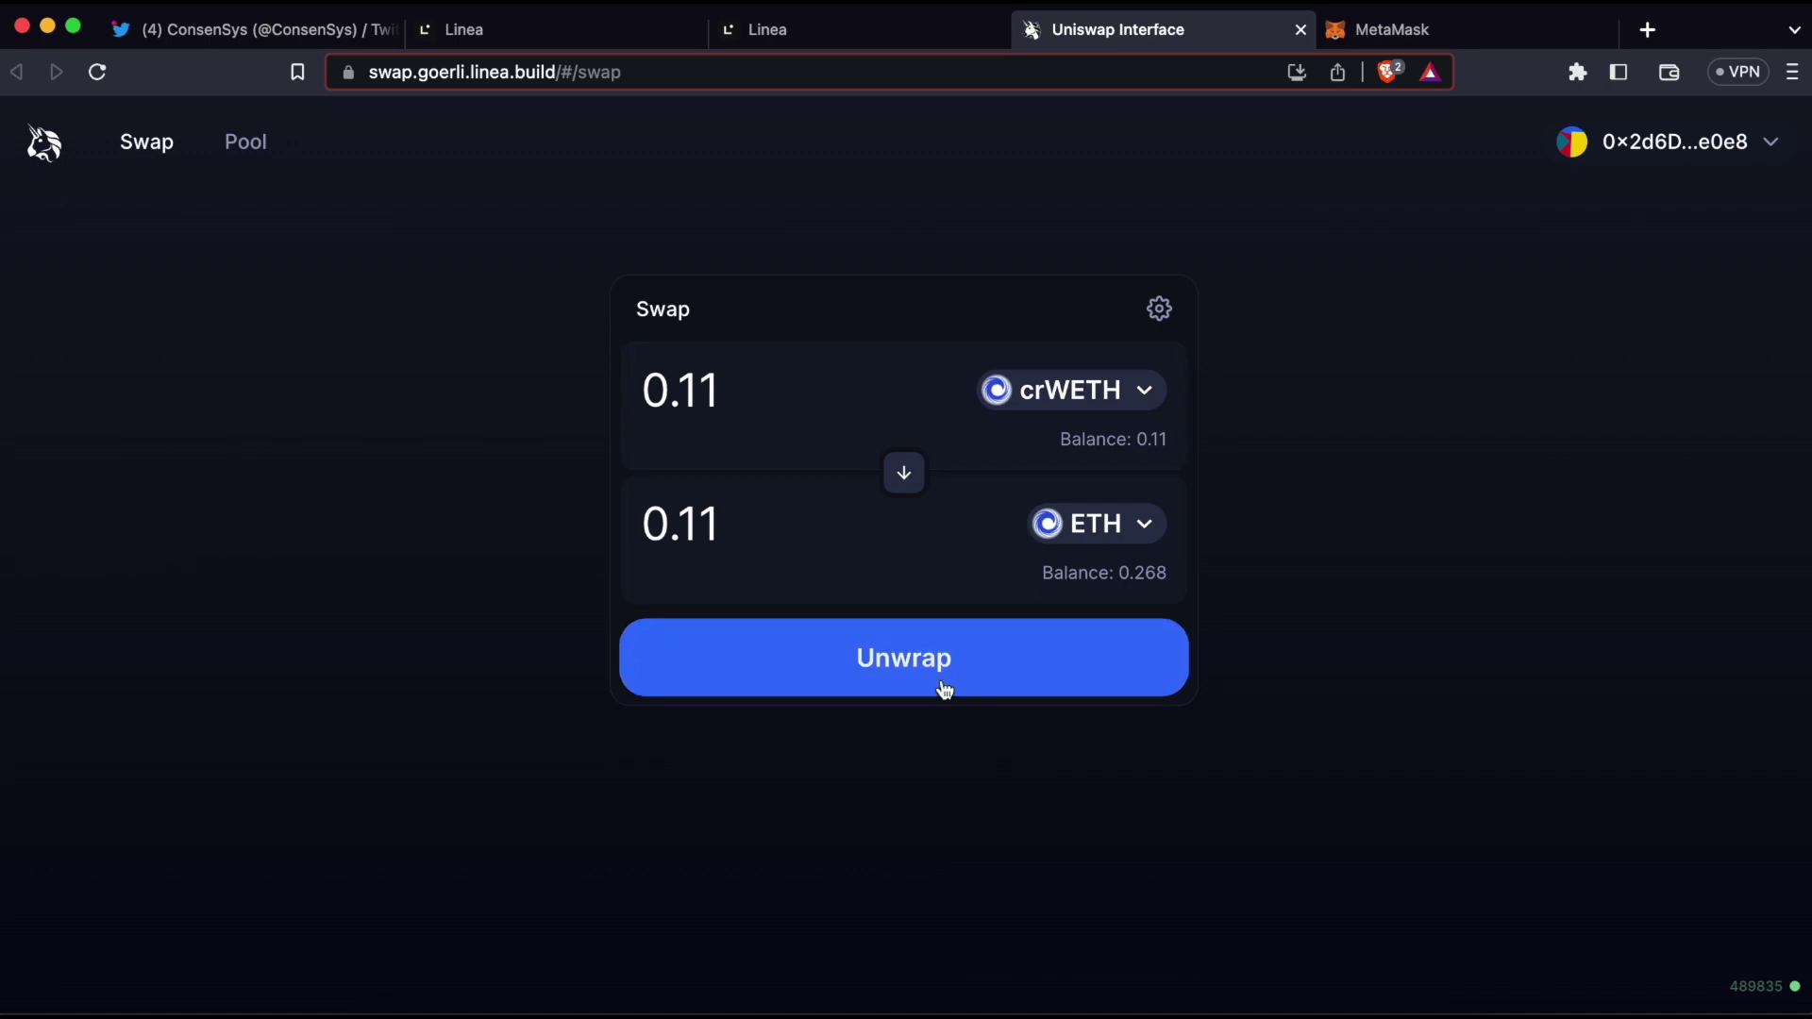
click(1702, 761)
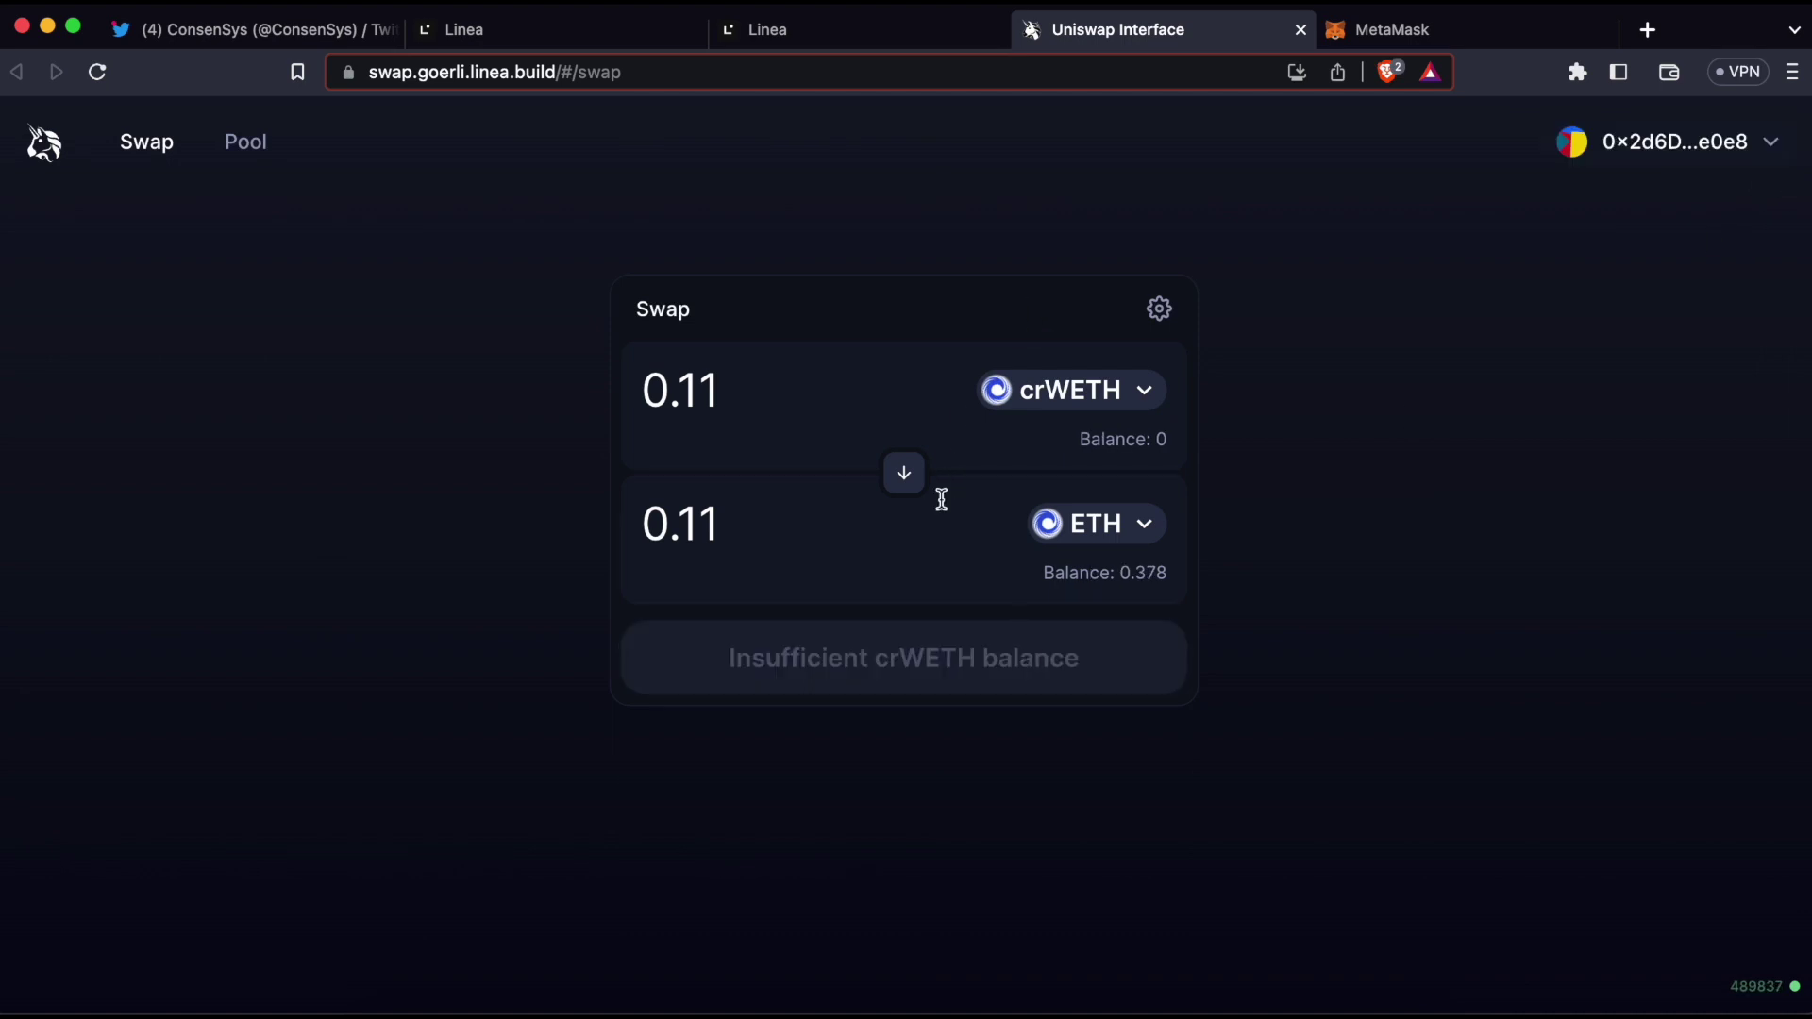
Step: Close the Uniswap site and return to the Linea portal
key(super+w)
key(ctrl+shift+Tab)
scroll(937, 342, down, 3)
Step: Open the Linea Block Explorer in a new tab
scroll(944, 476, down, 1)
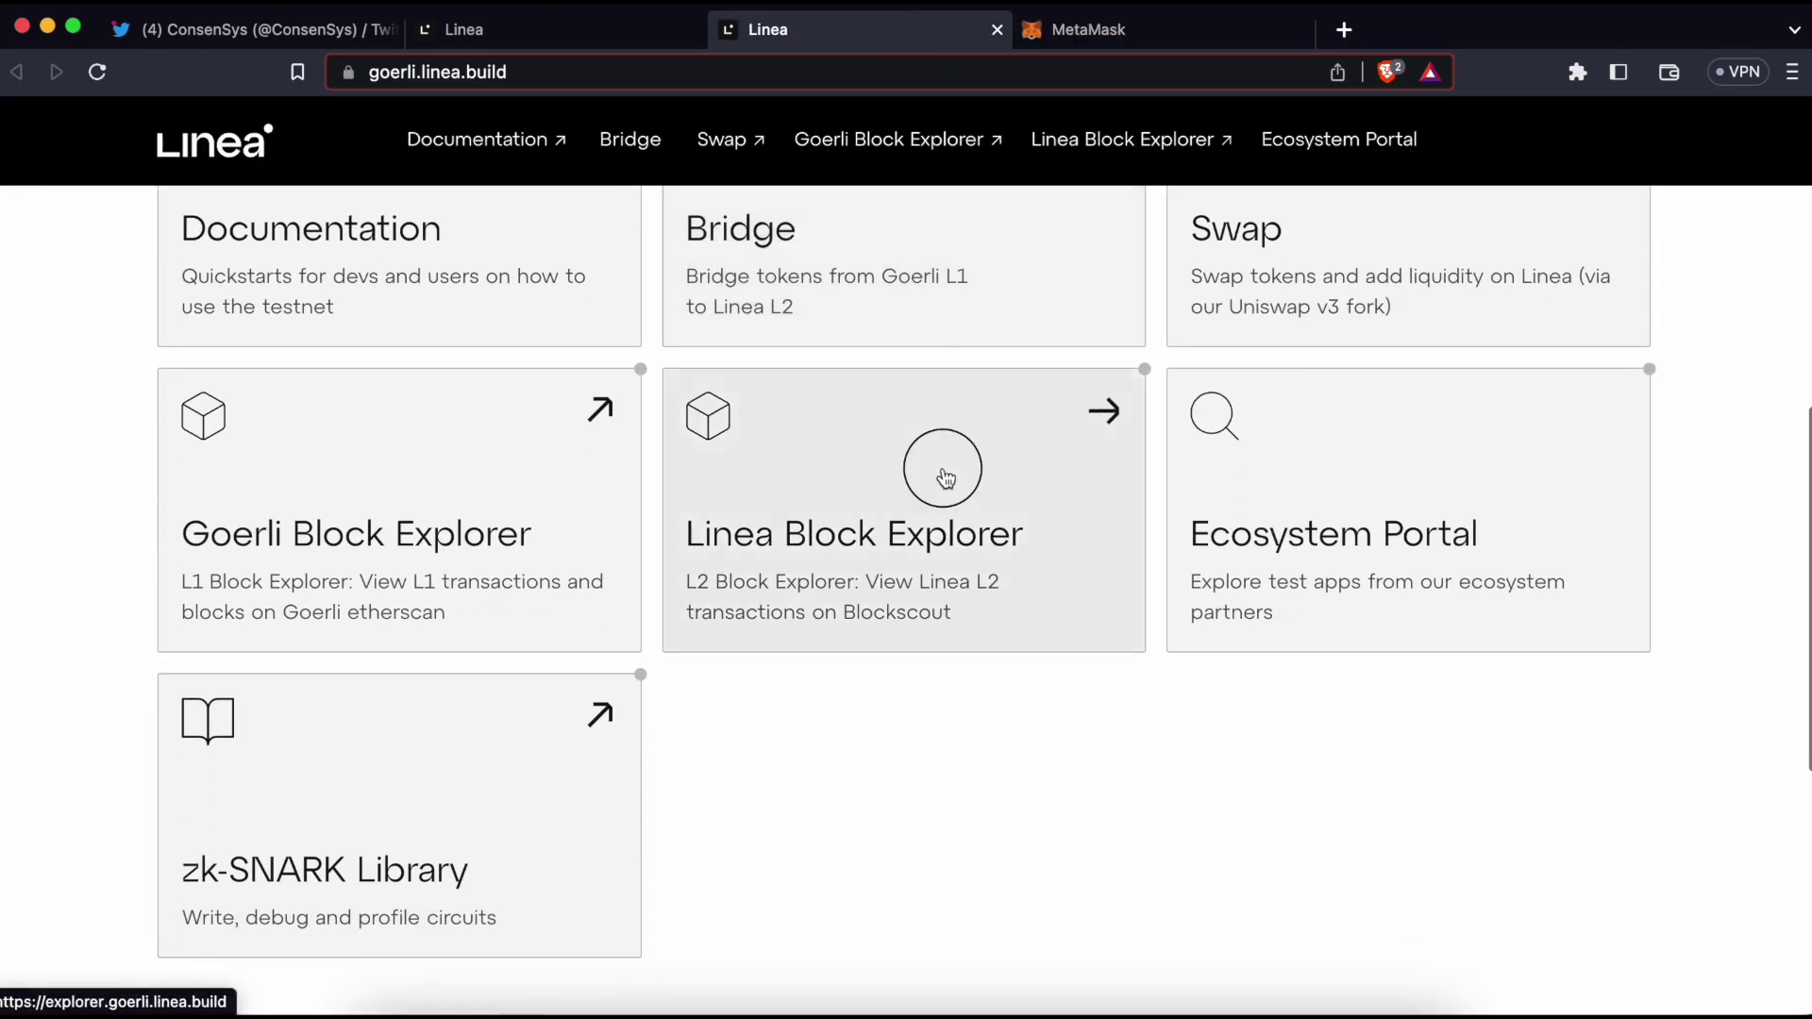
click(944, 477)
click(1375, 30)
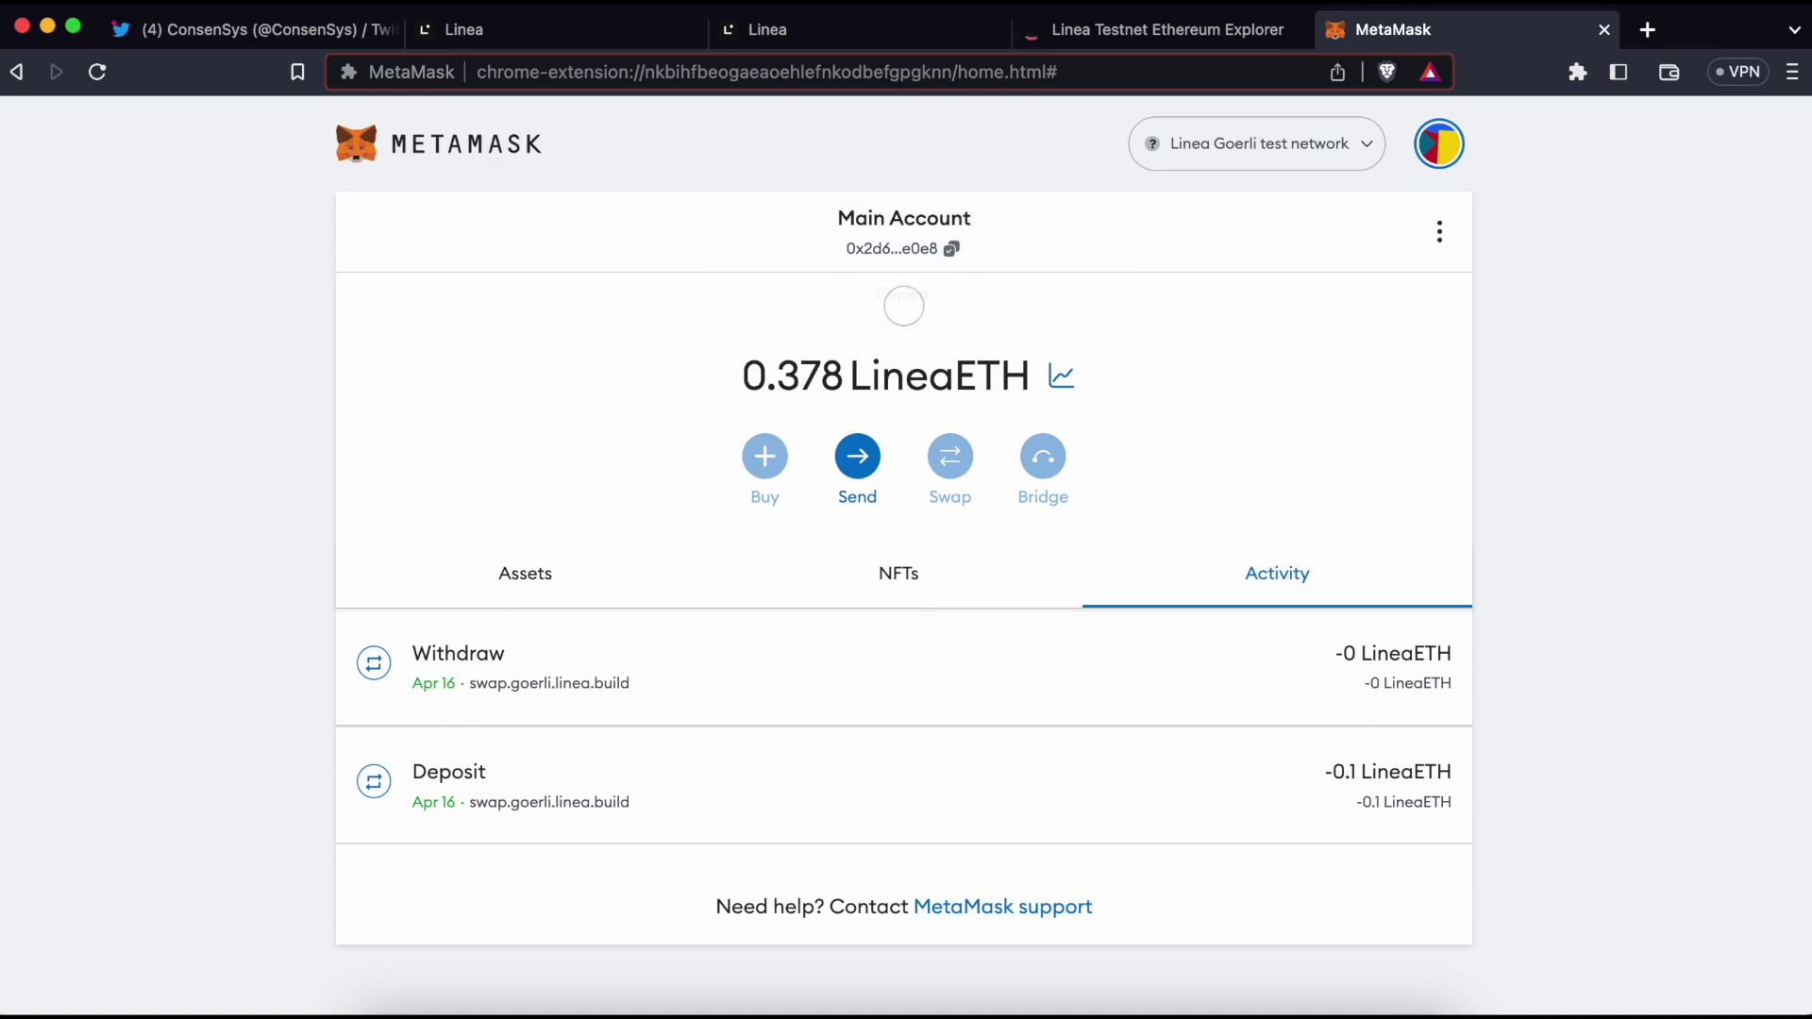
click(1152, 29)
key(ctrl+Tab)
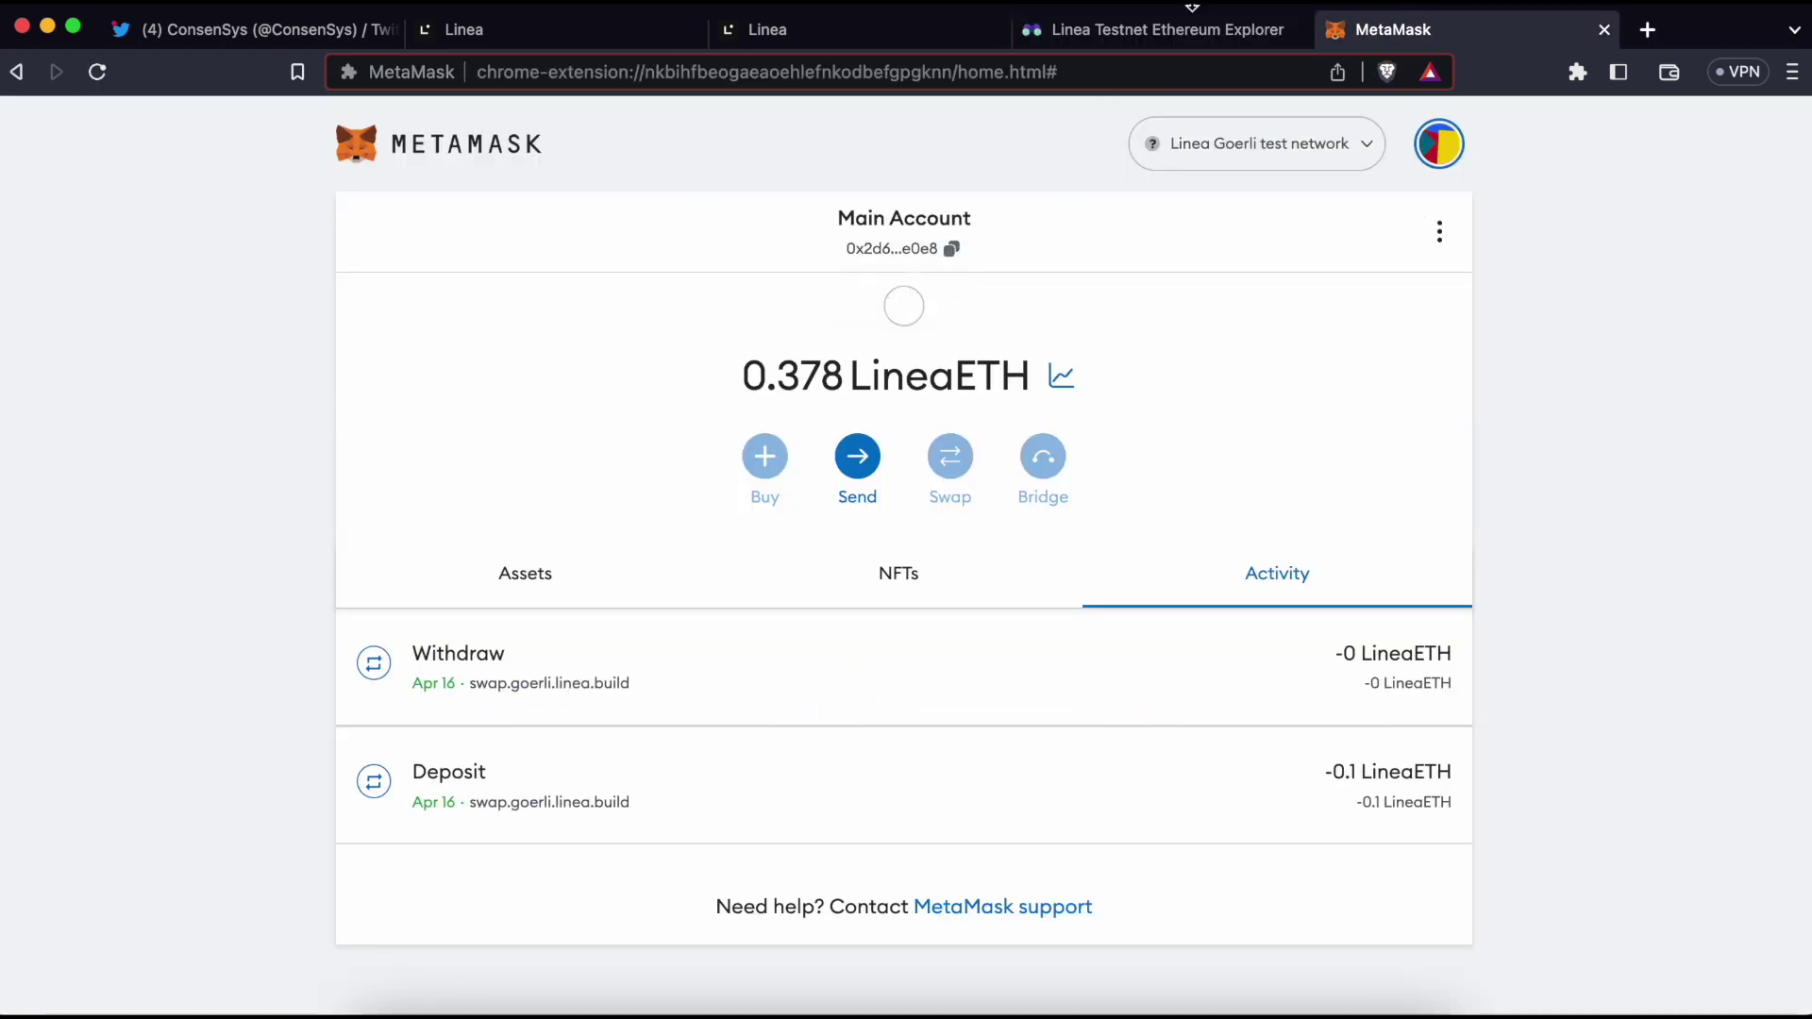
click(1155, 29)
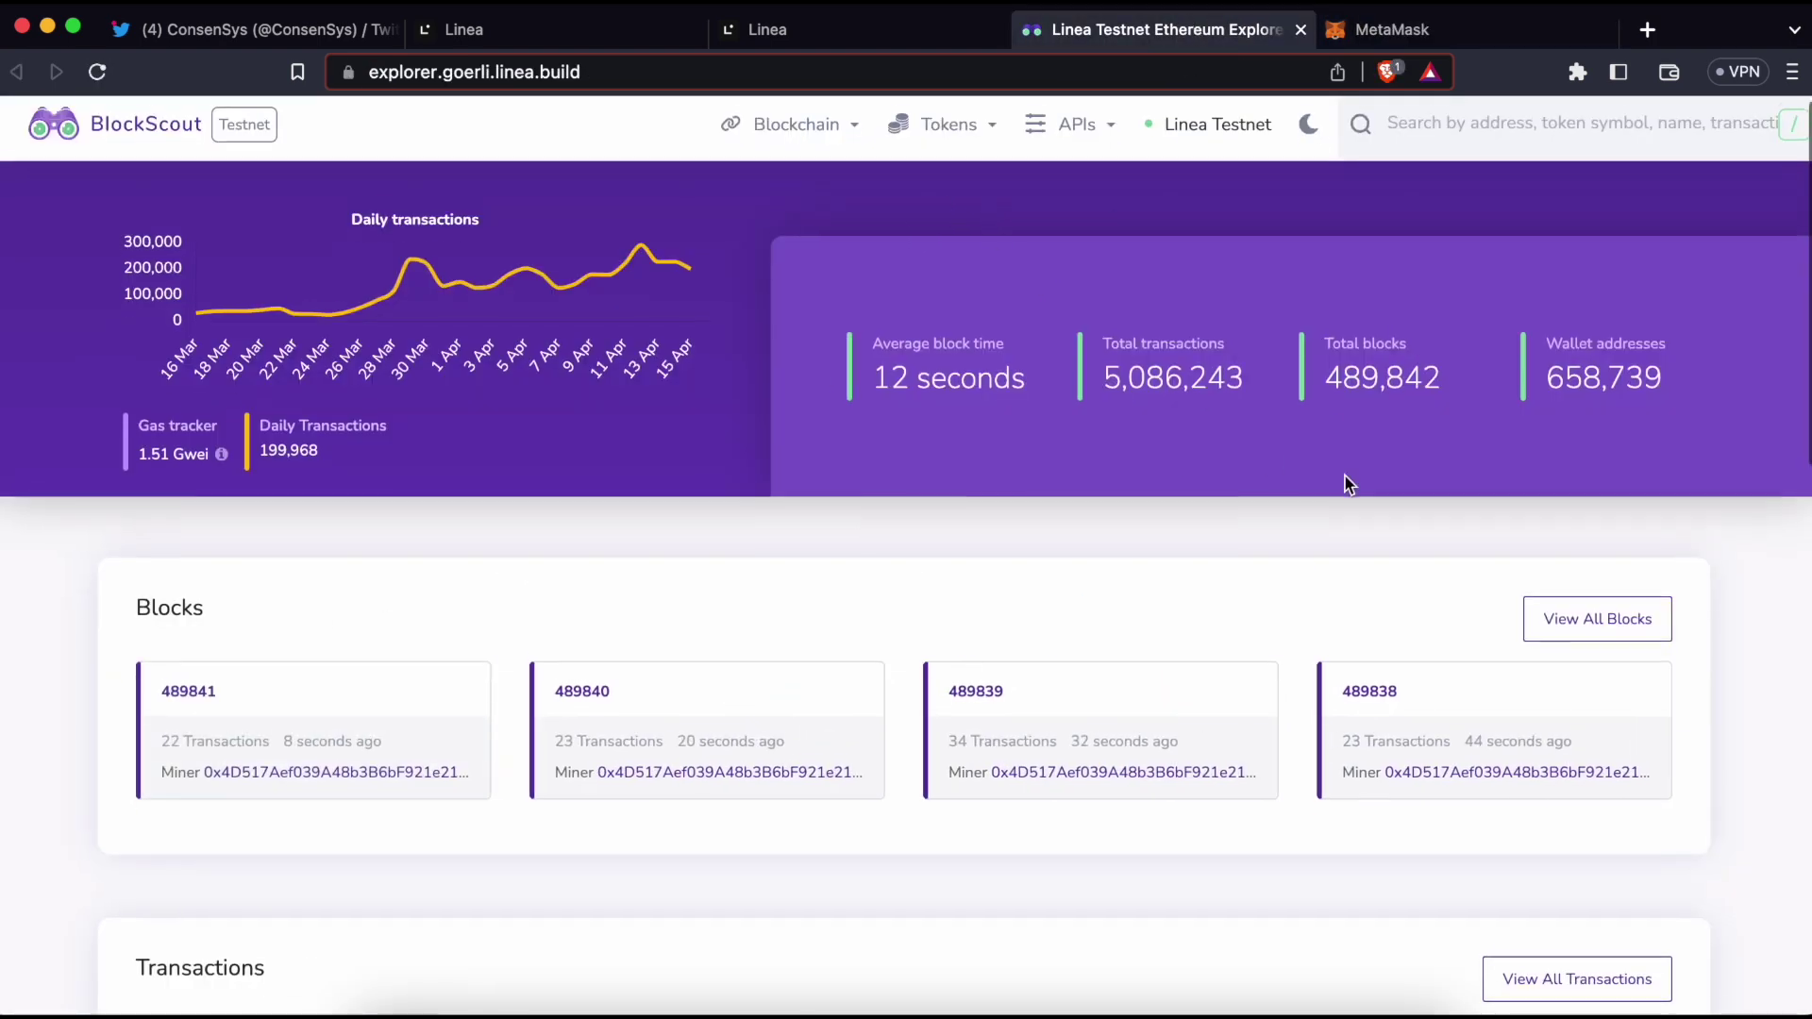
click(1391, 122)
key(Return)
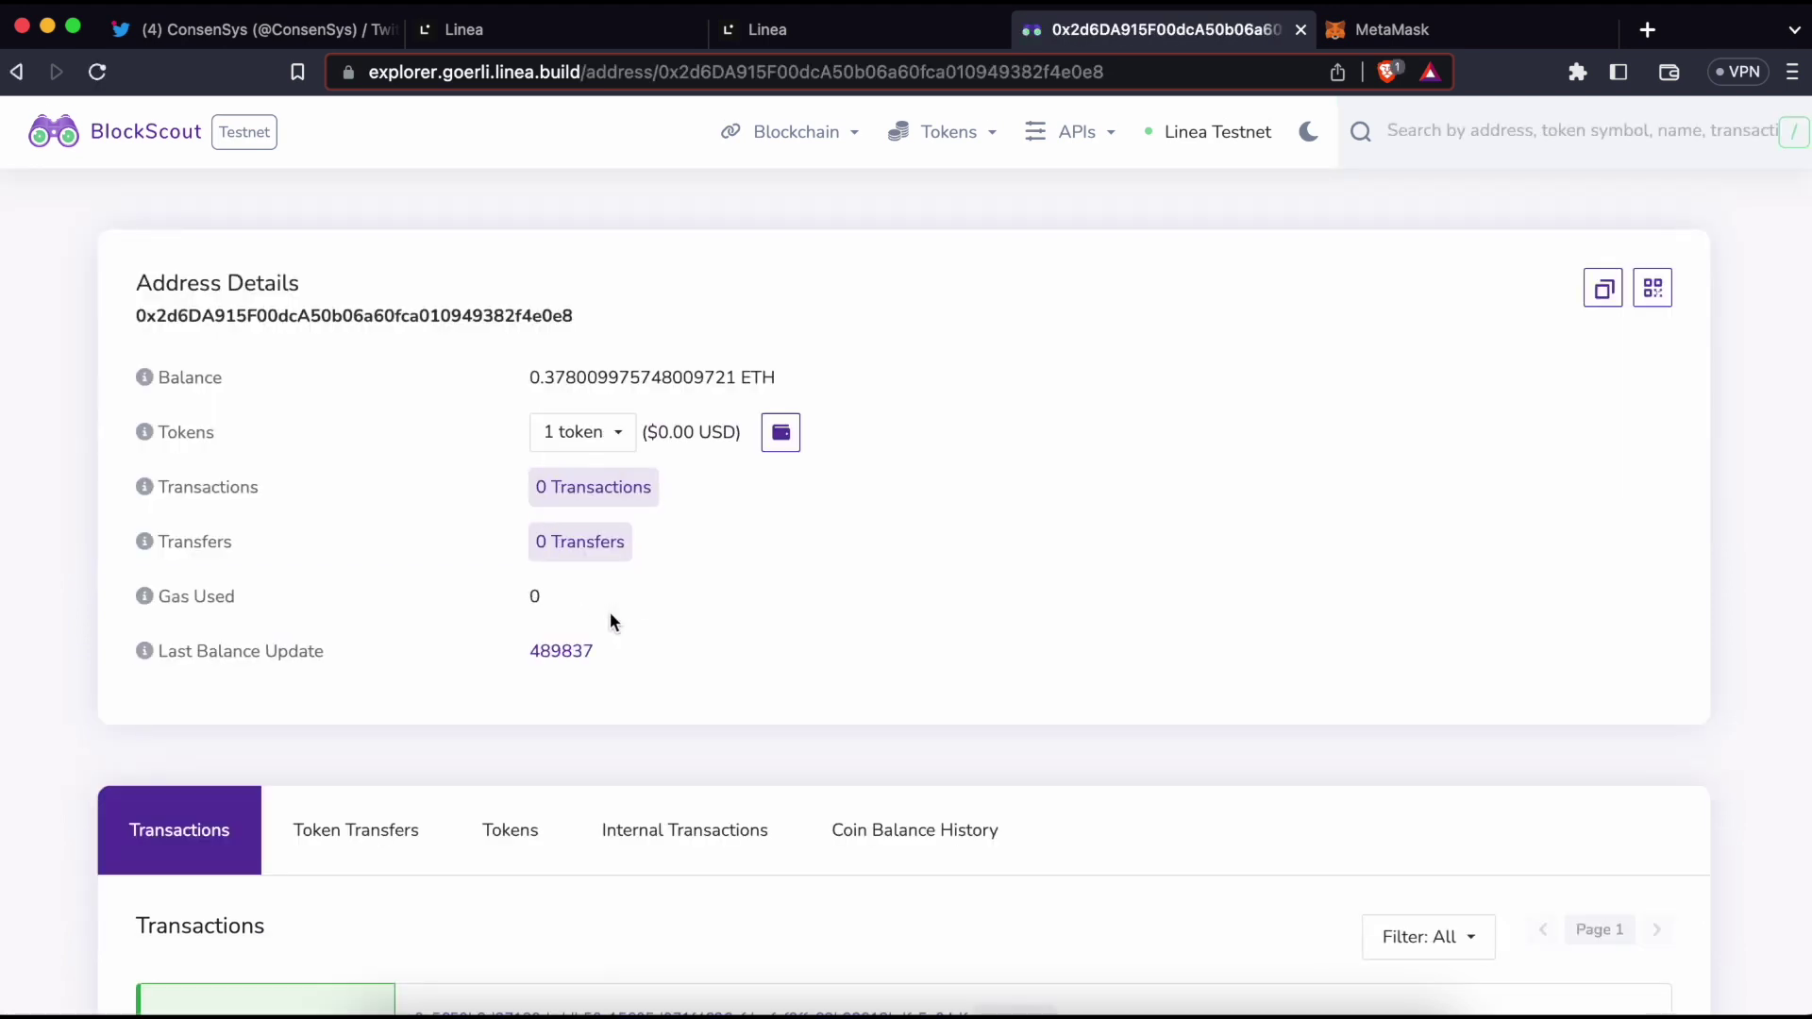
scroll(610, 618, down, 5)
scroll(691, 601, down, 5)
Step: Close the explorer, open the Ecosystem Portal, and scroll the projects down to ghostNFT
key(super+w)
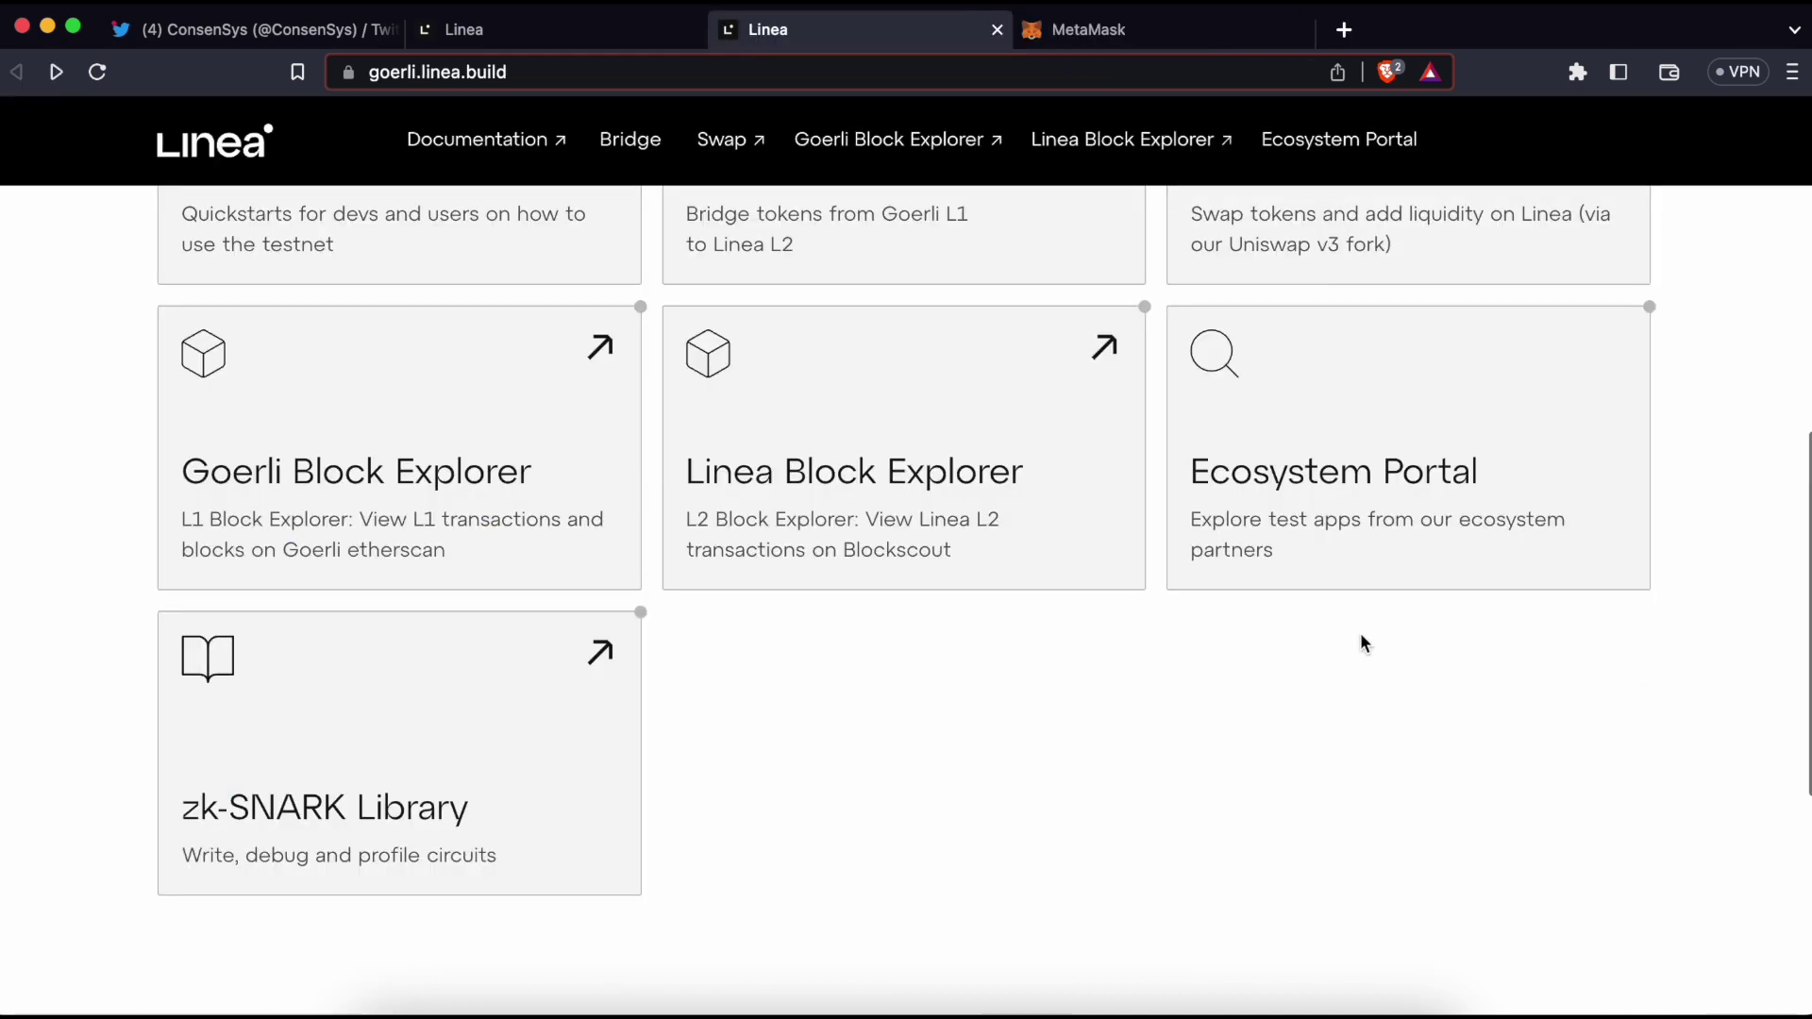
click(1403, 481)
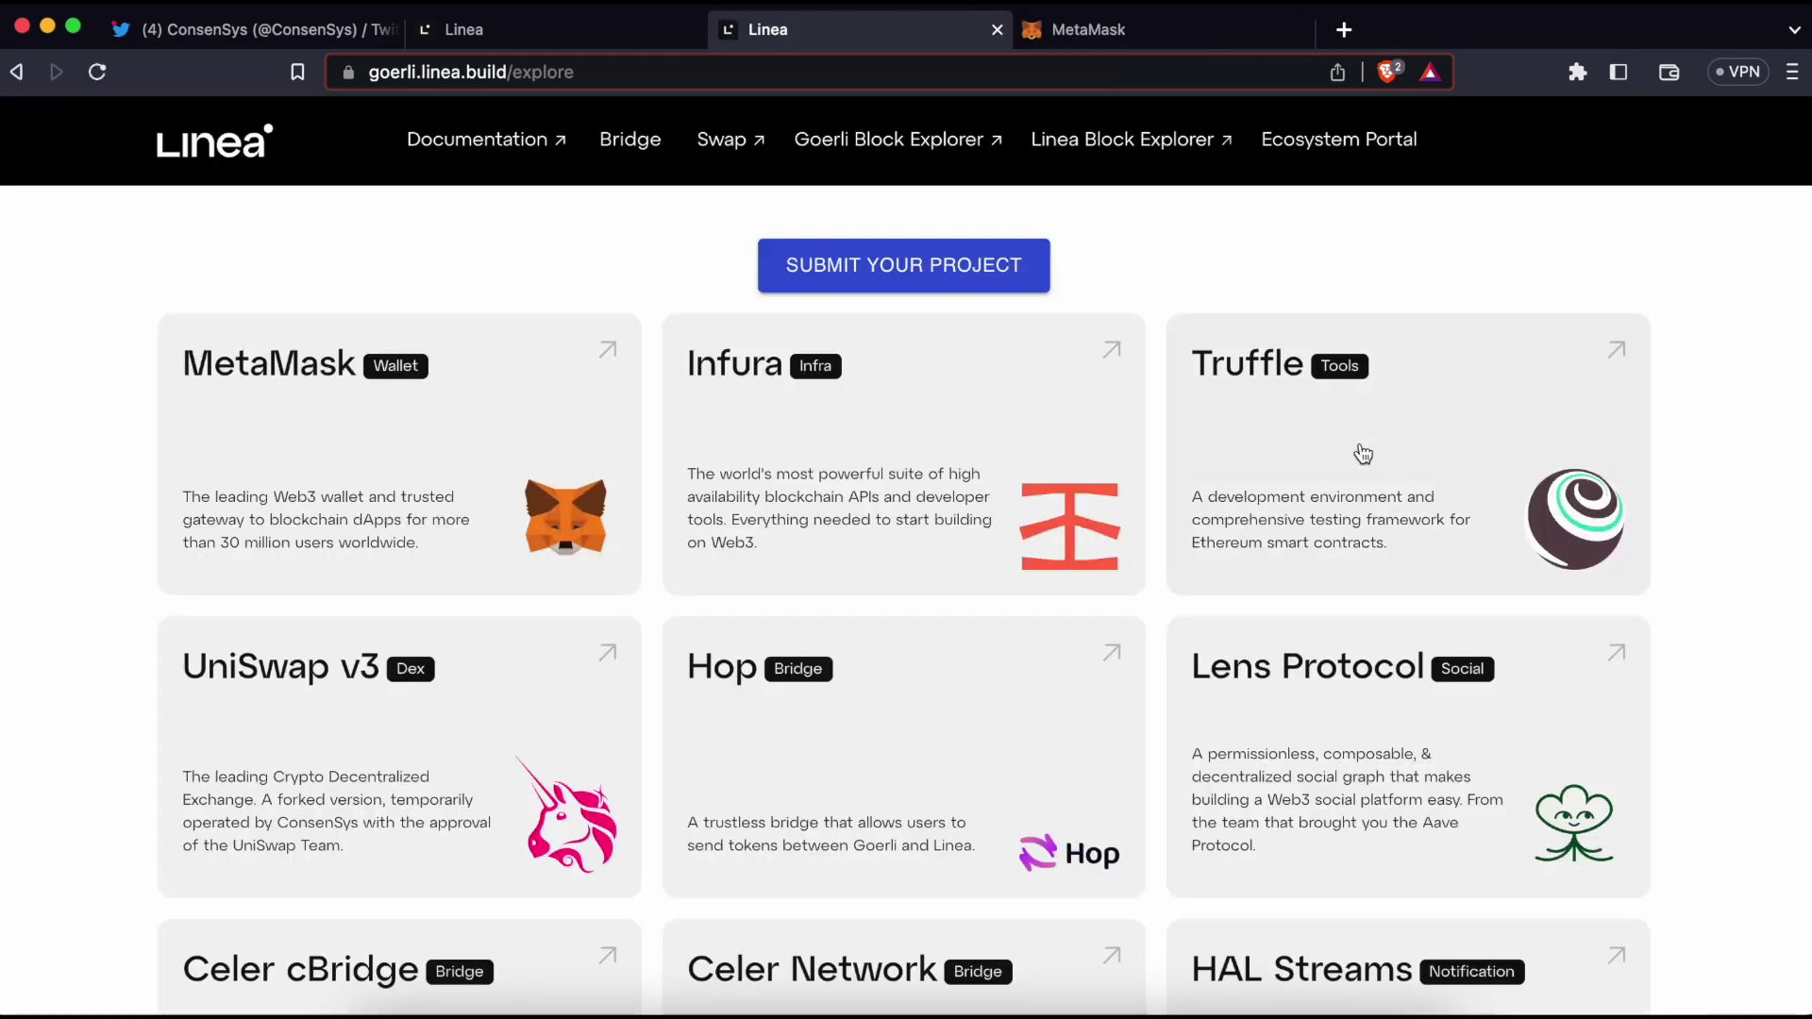
scroll(1321, 443, down, 2)
scroll(1281, 441, up, 1)
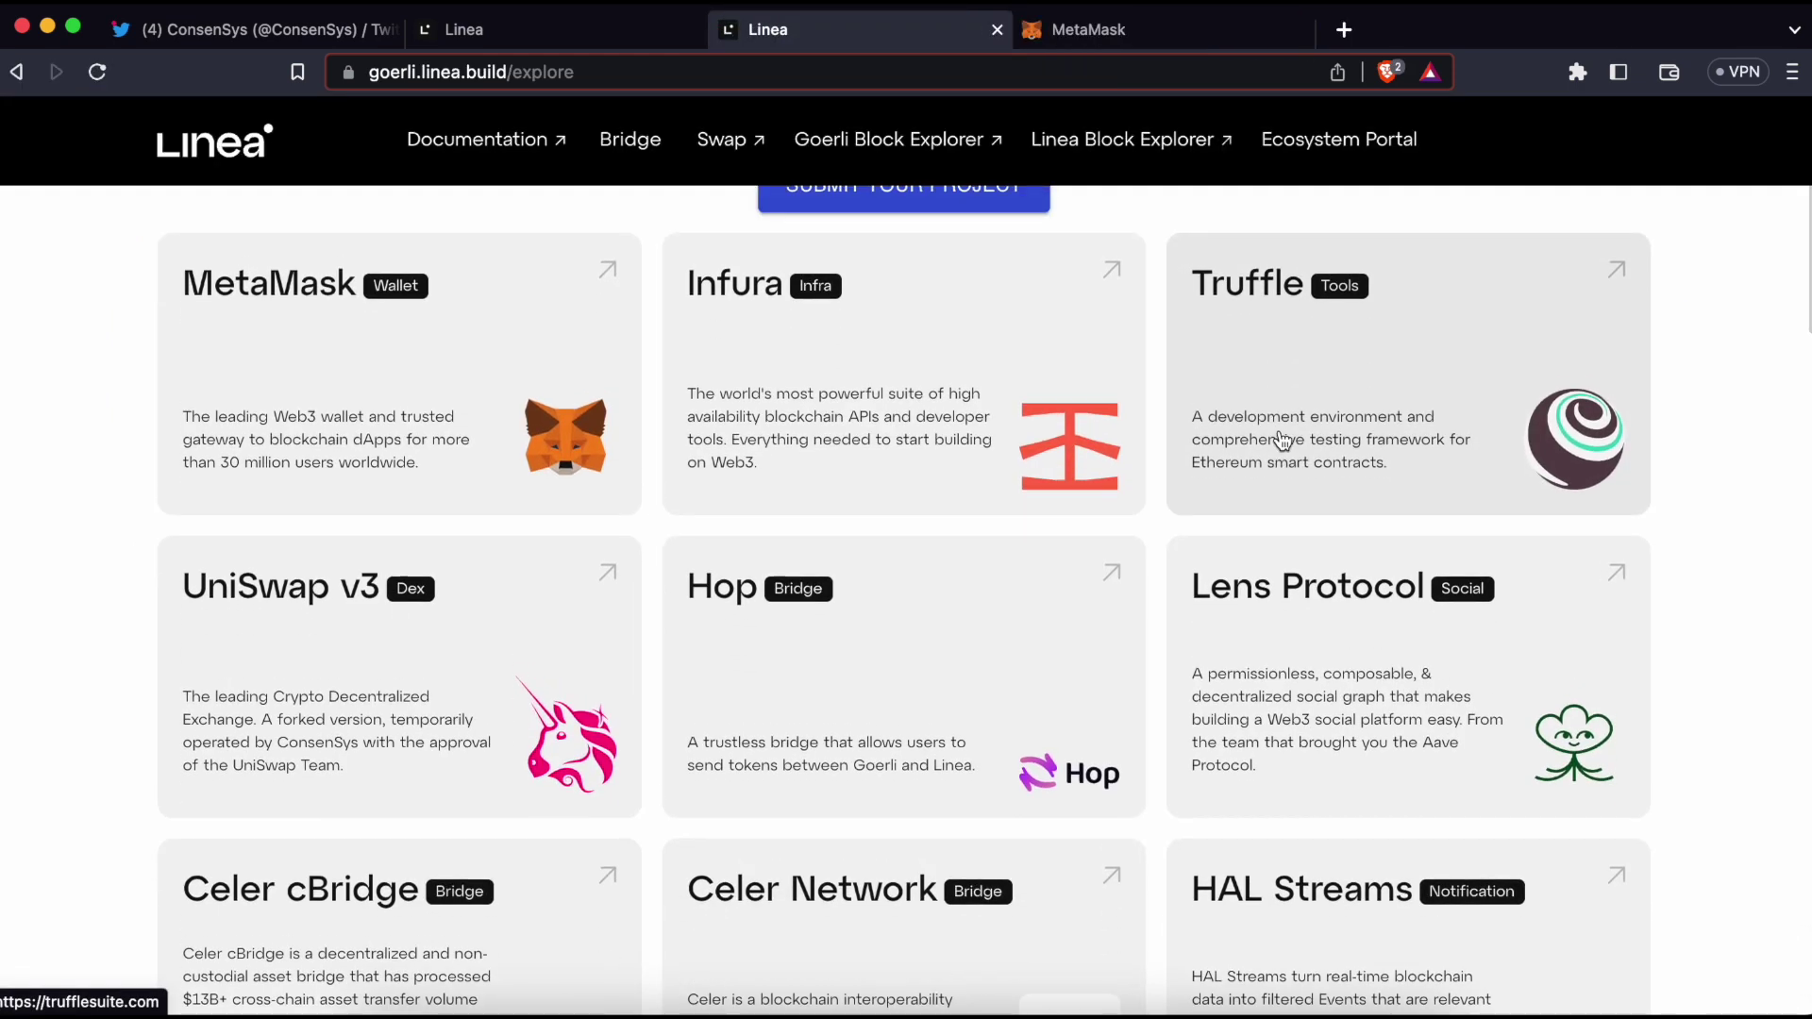
scroll(1280, 441, down, 2)
scroll(806, 604, up, 1)
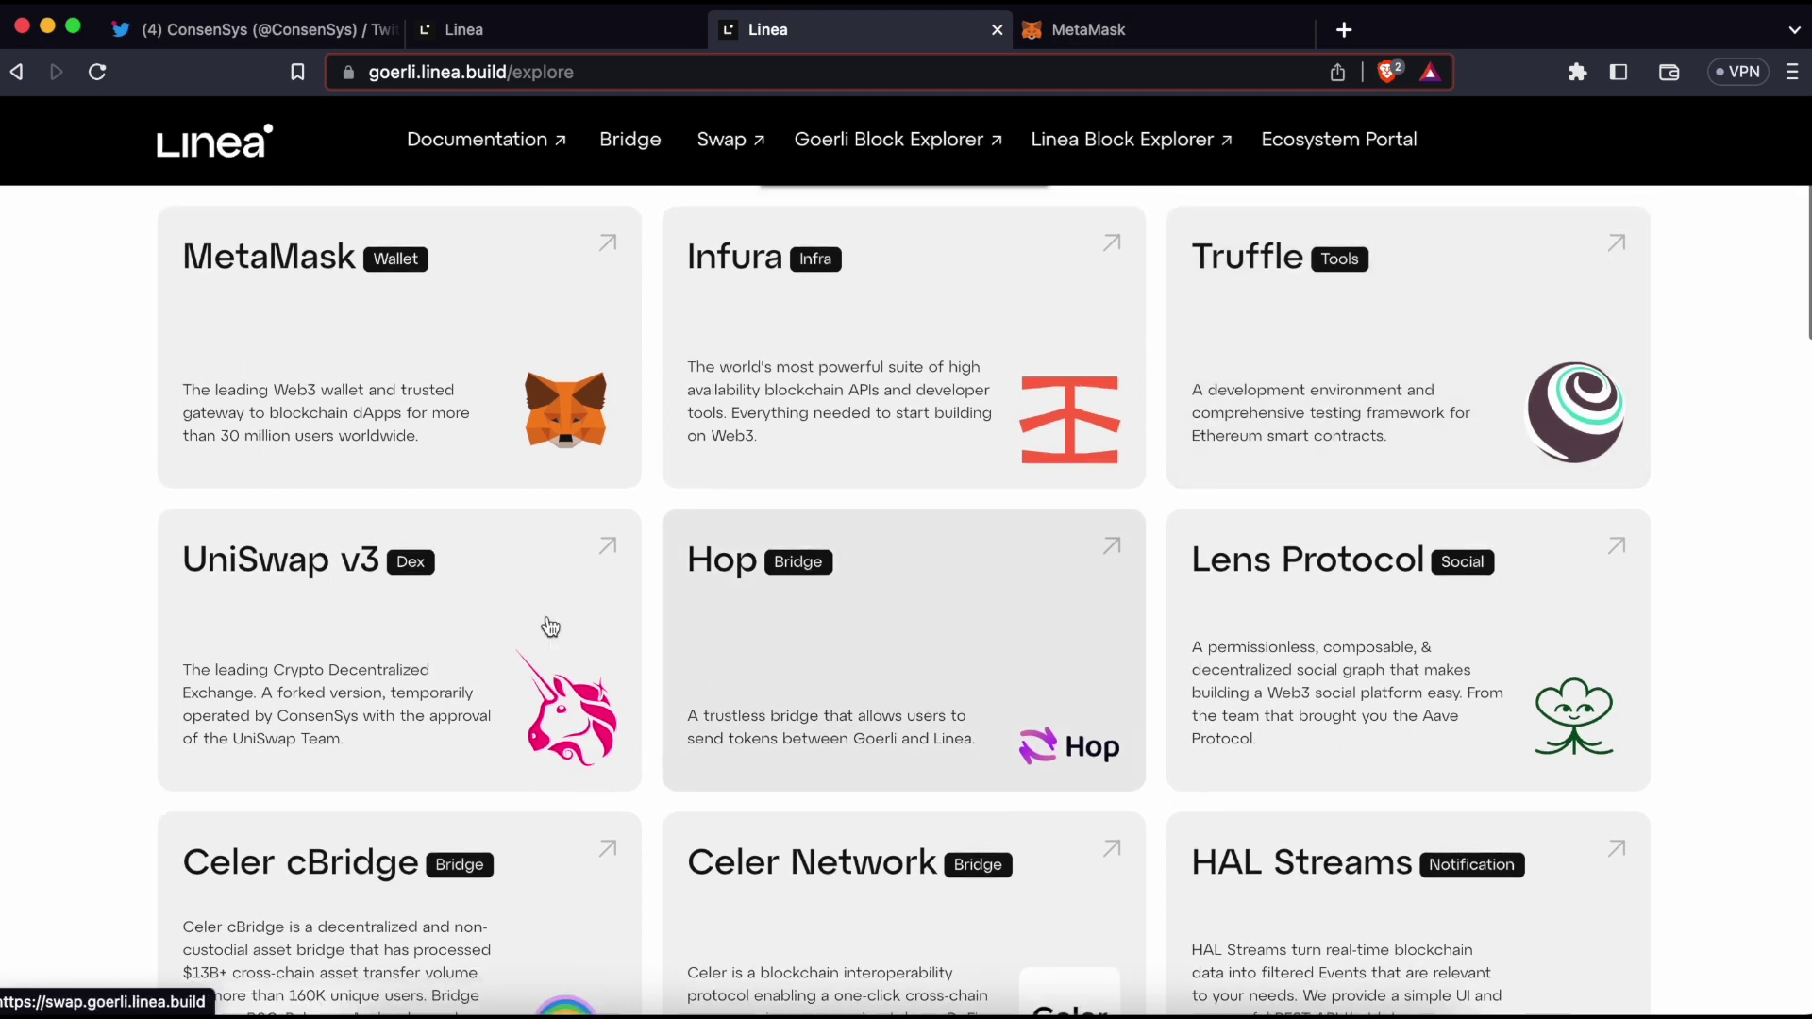
scroll(999, 648, down, 2)
scroll(999, 647, down, 5)
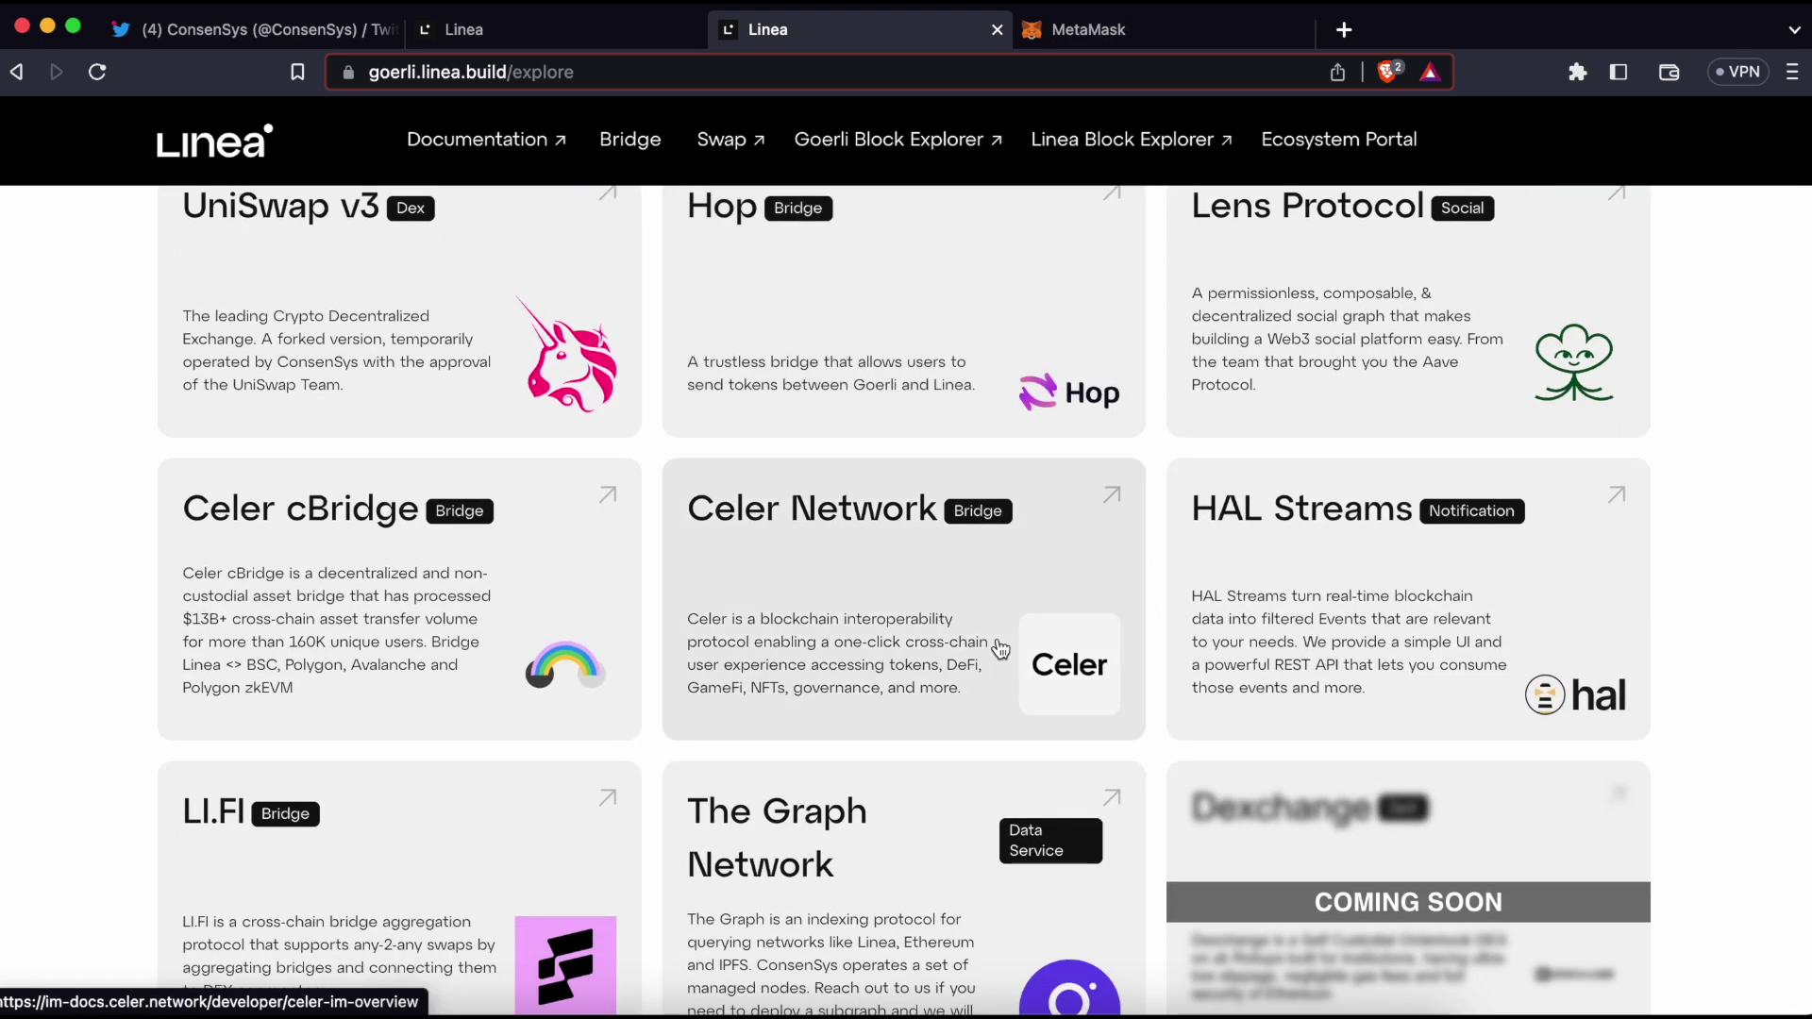
scroll(453, 538, down, 1)
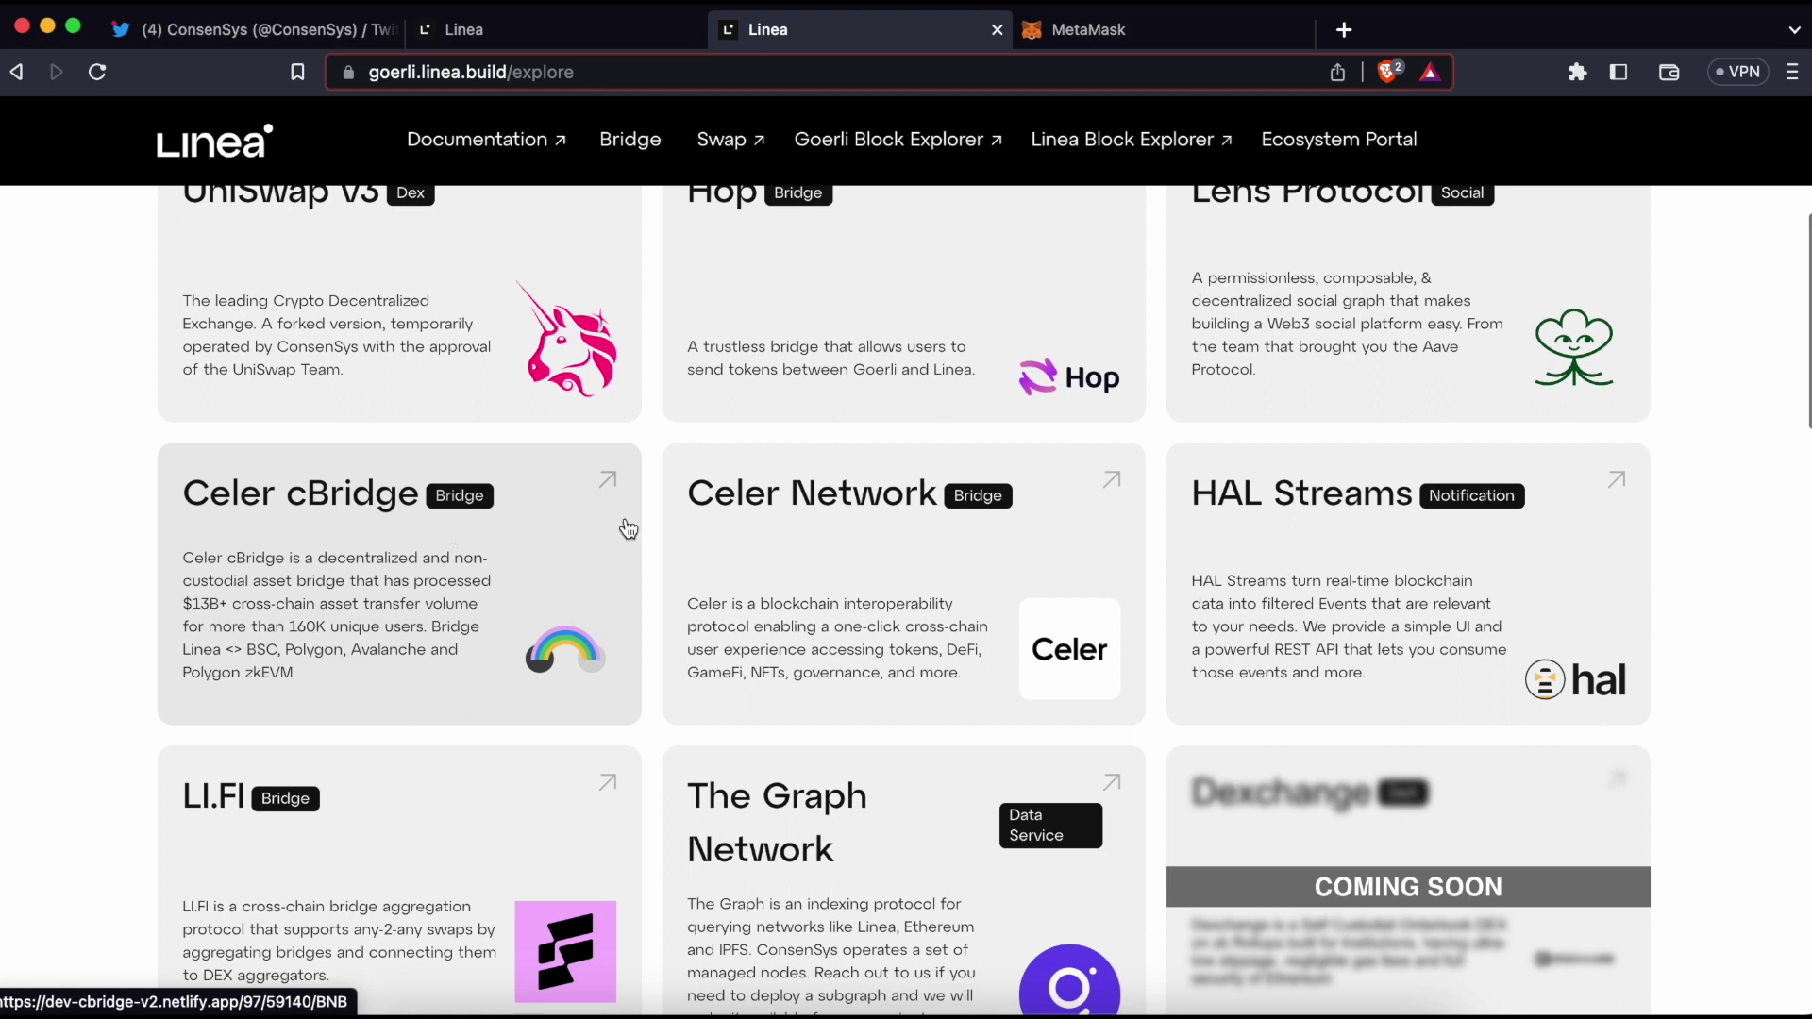
scroll(1535, 604, down, 6)
scroll(1536, 603, up, 1)
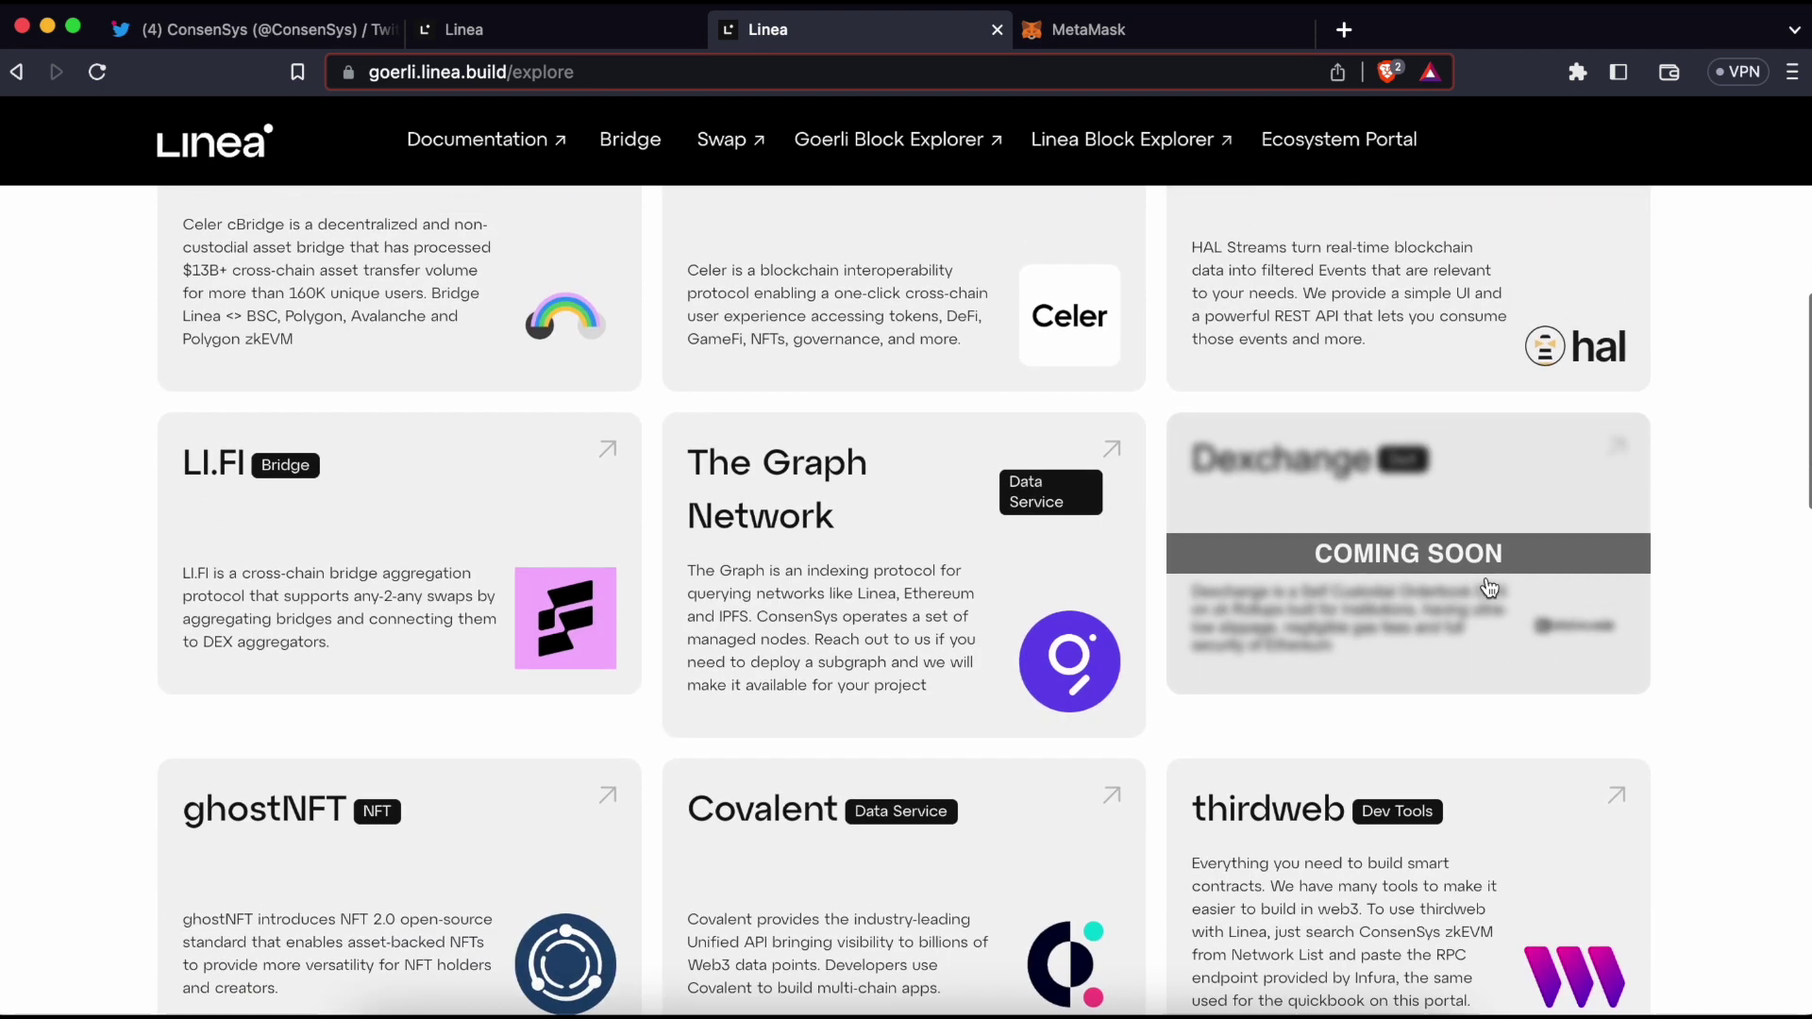
scroll(1500, 595, down, 5)
Step: Open ghostNFT and connect the Main Account through the Injected wallet option
click(396, 661)
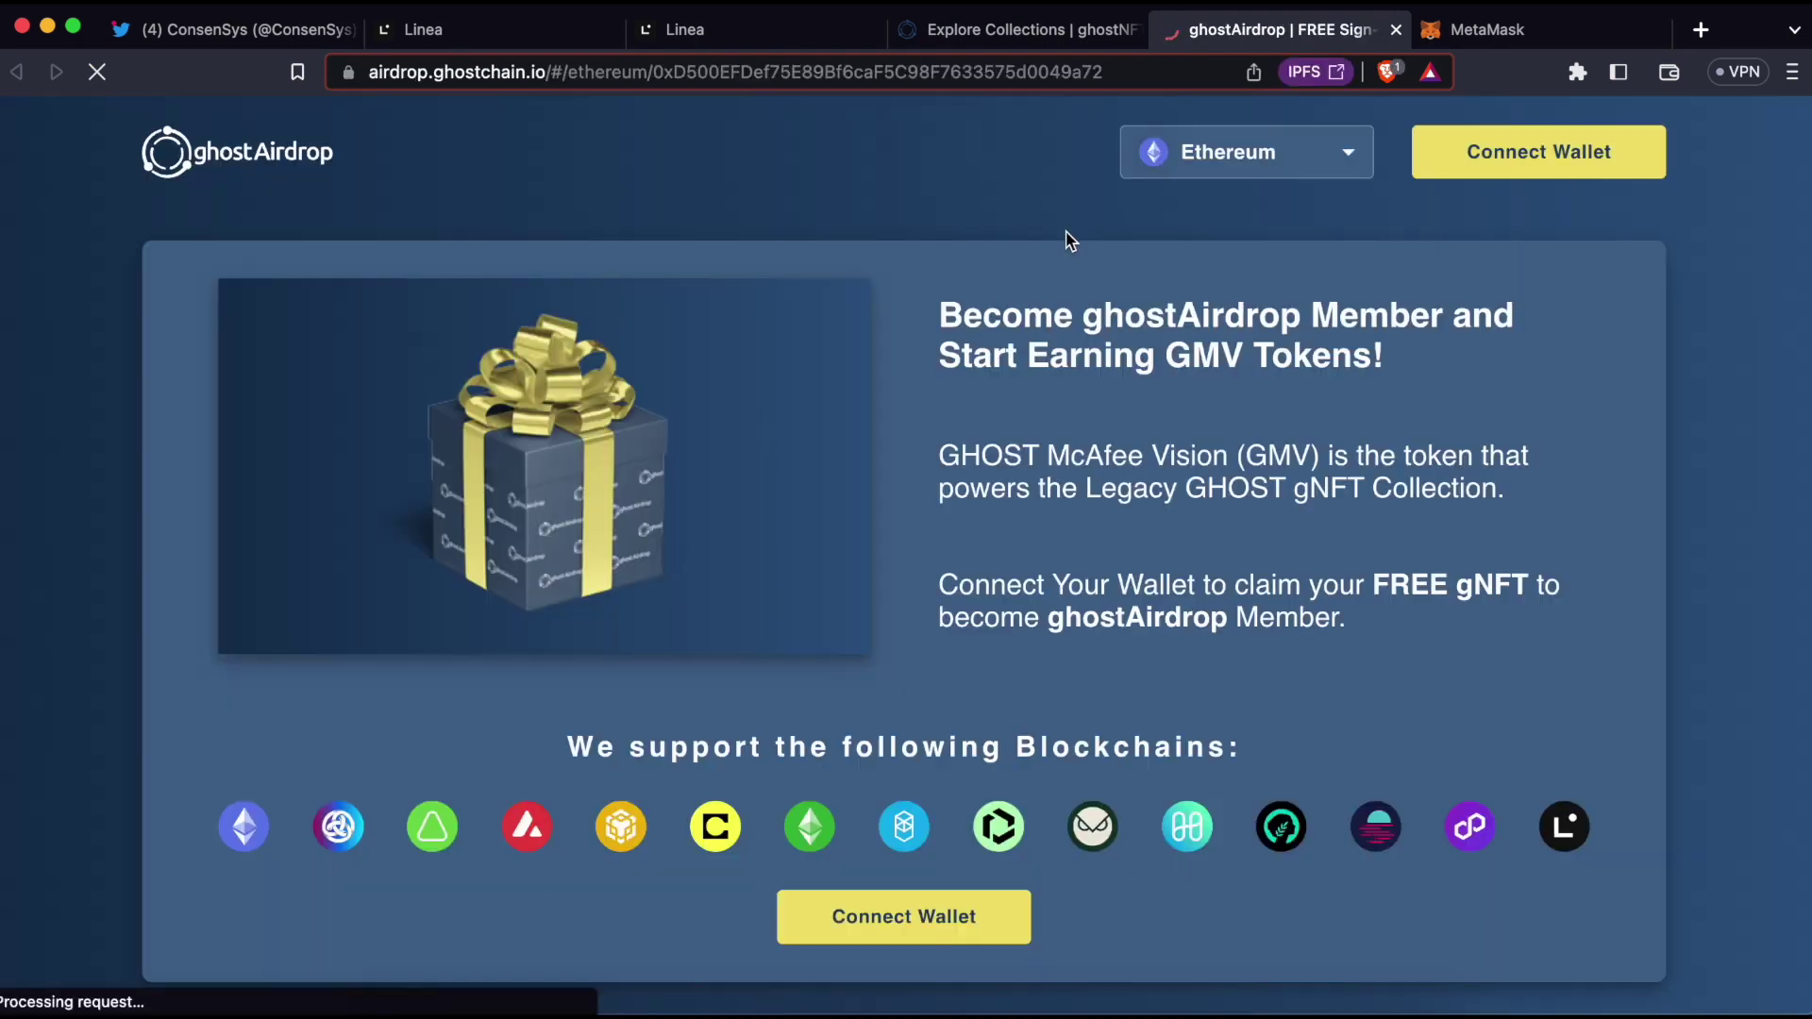
click(911, 918)
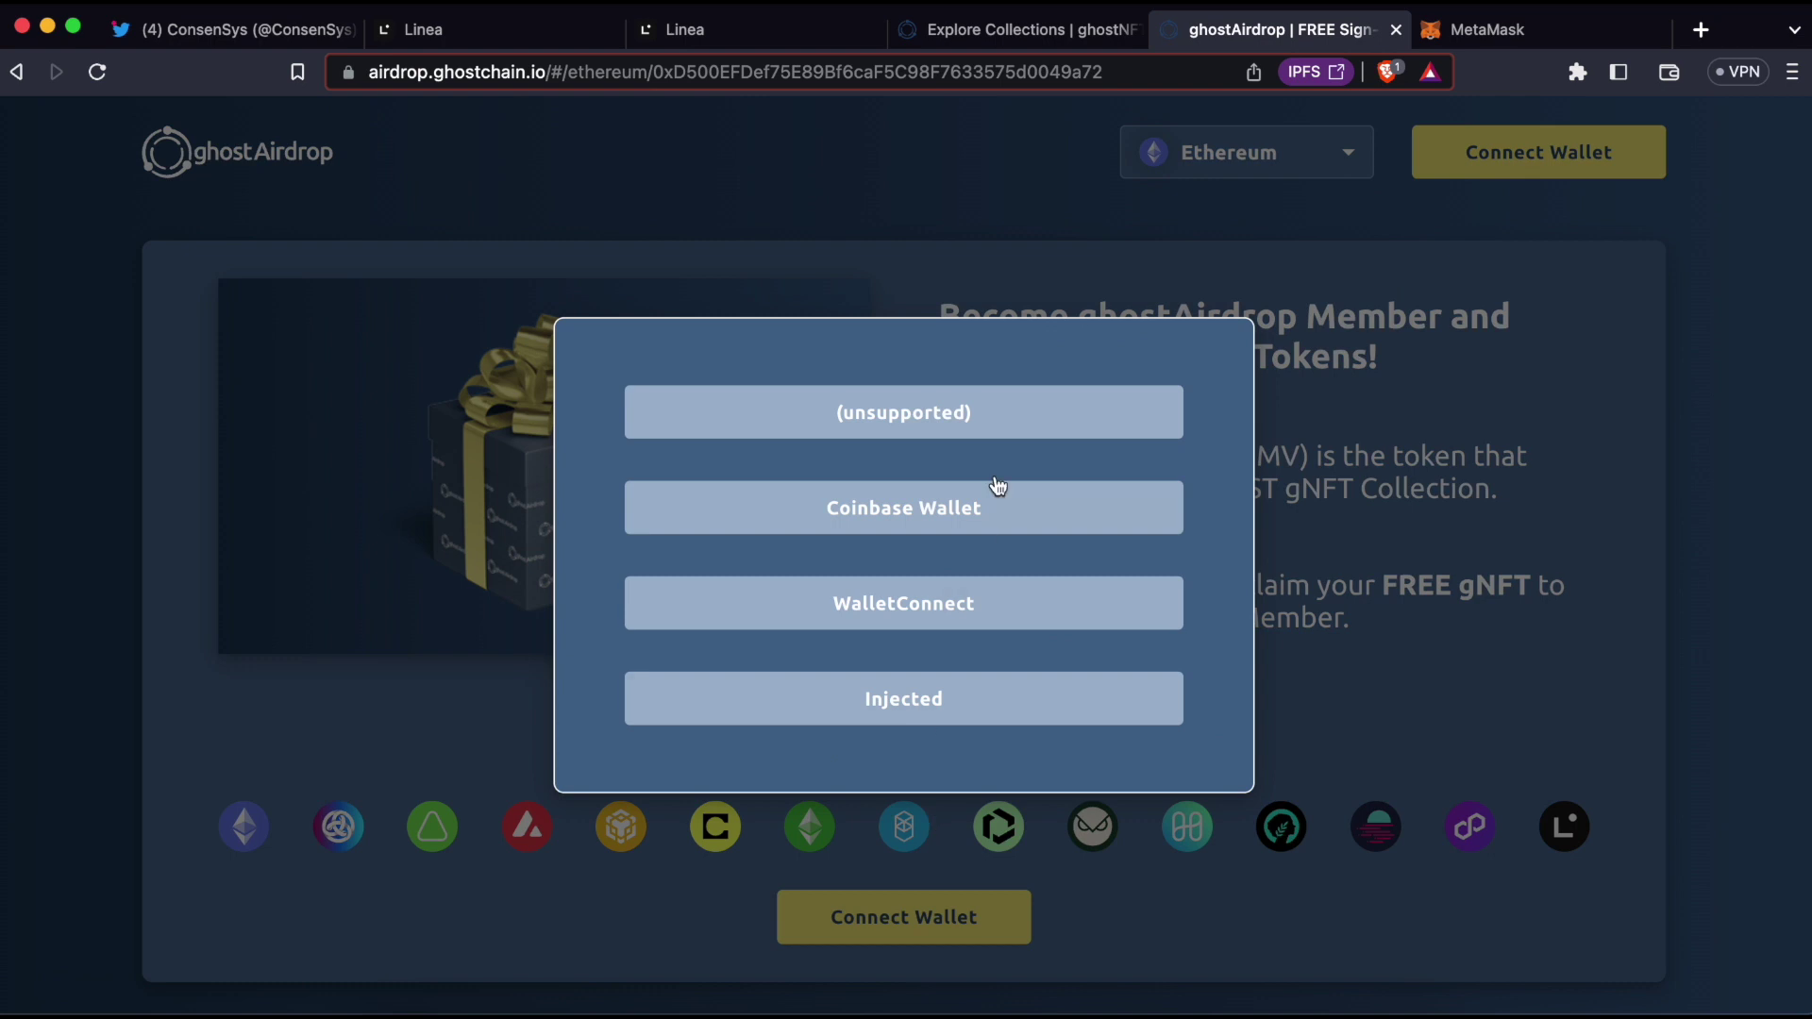
click(901, 700)
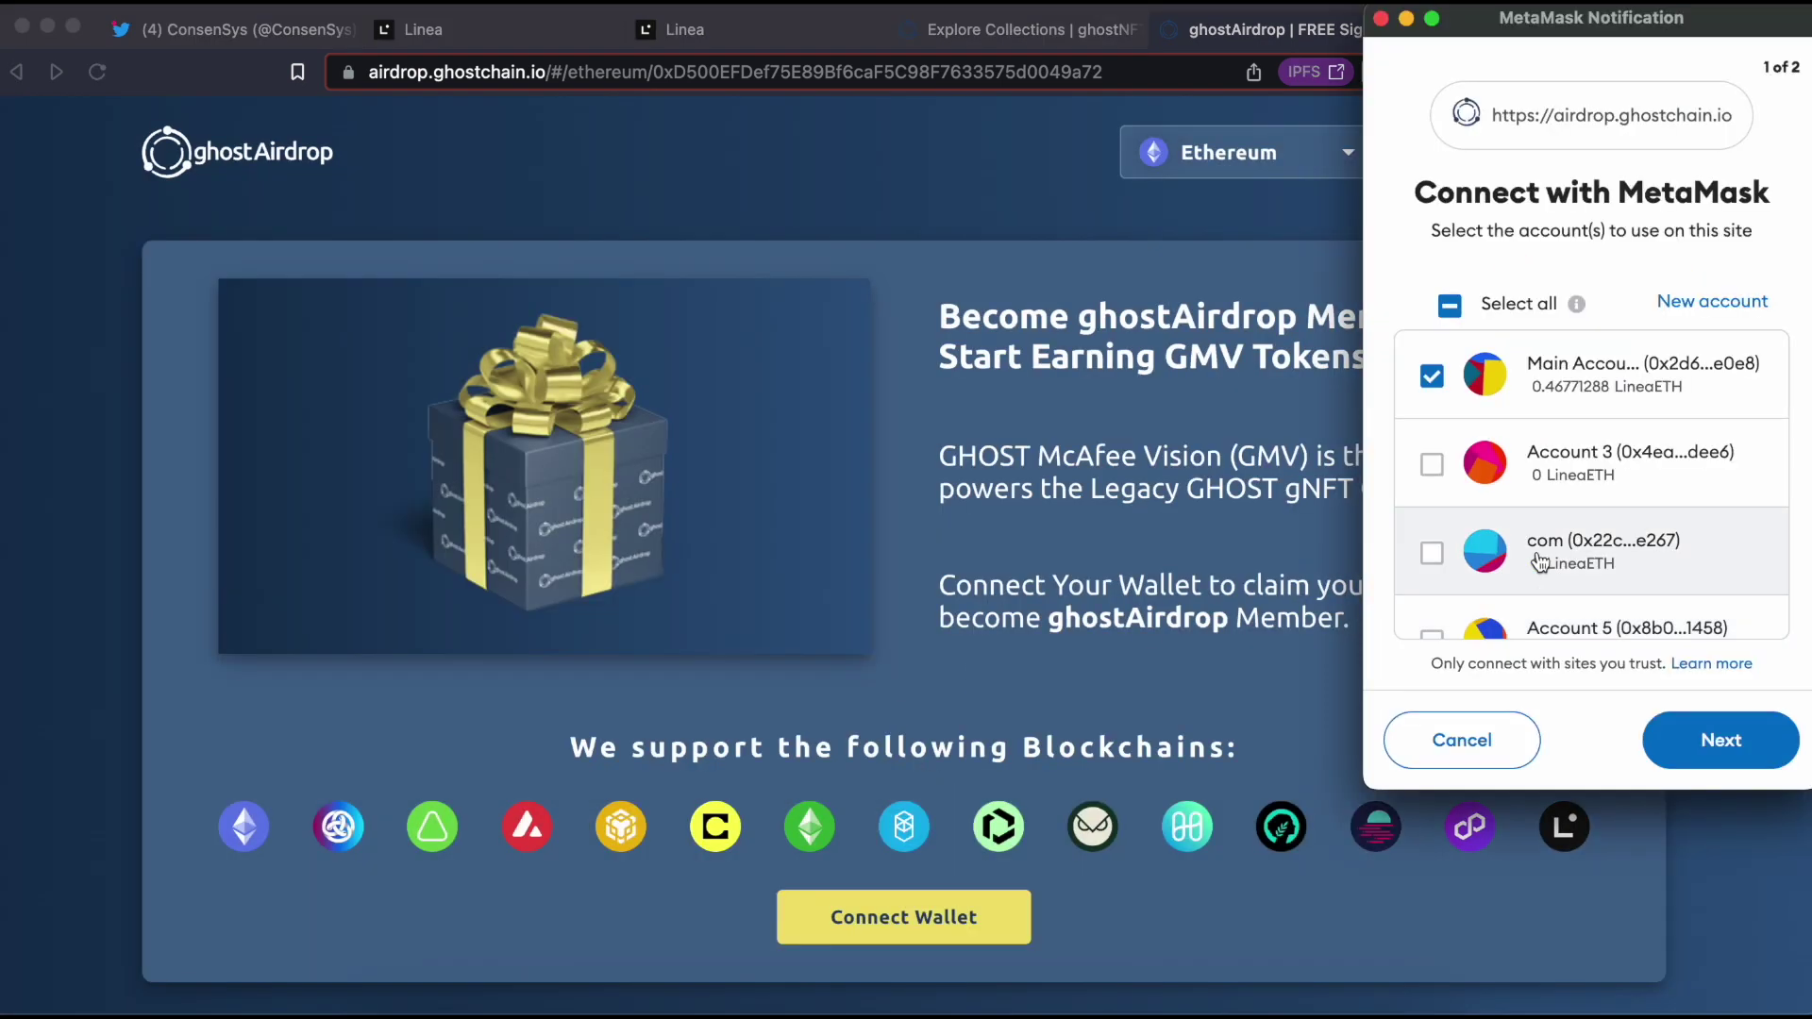
click(1703, 743)
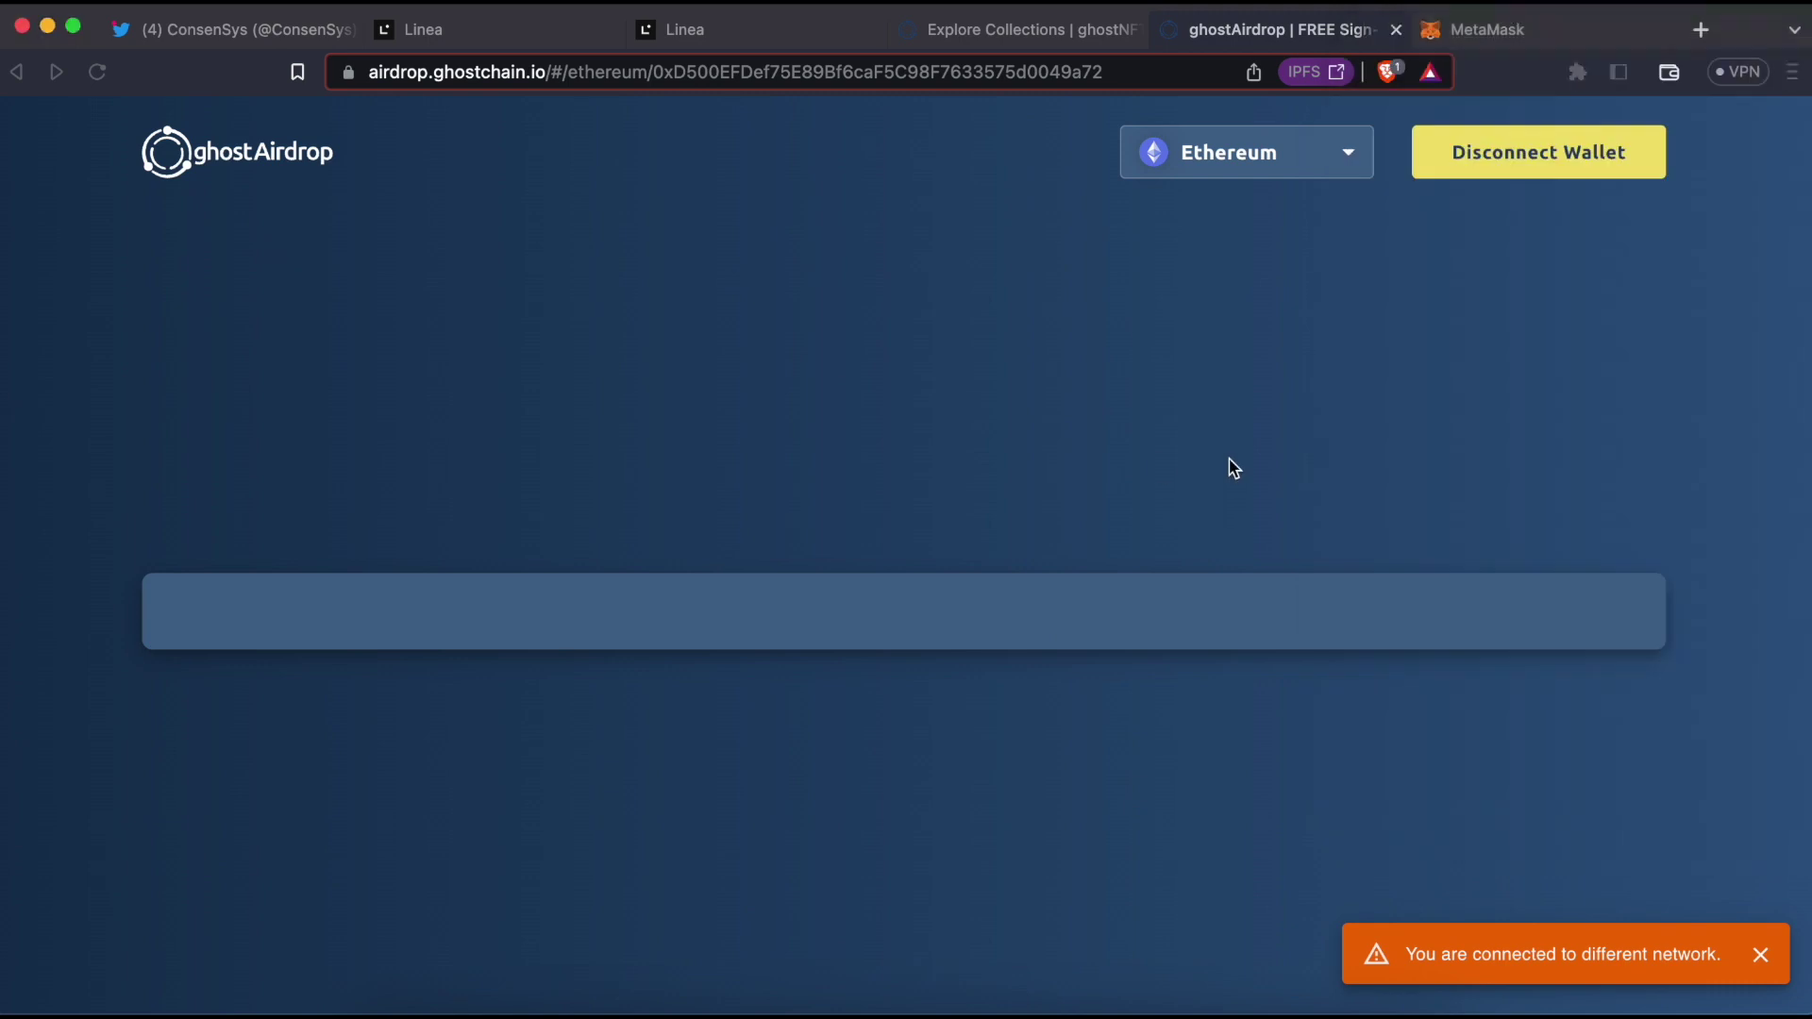
click(1245, 152)
Step: Switch the airdrop site to Linea and claim the free gNFT, approving in MetaMask
scroll(1224, 425, down, 3)
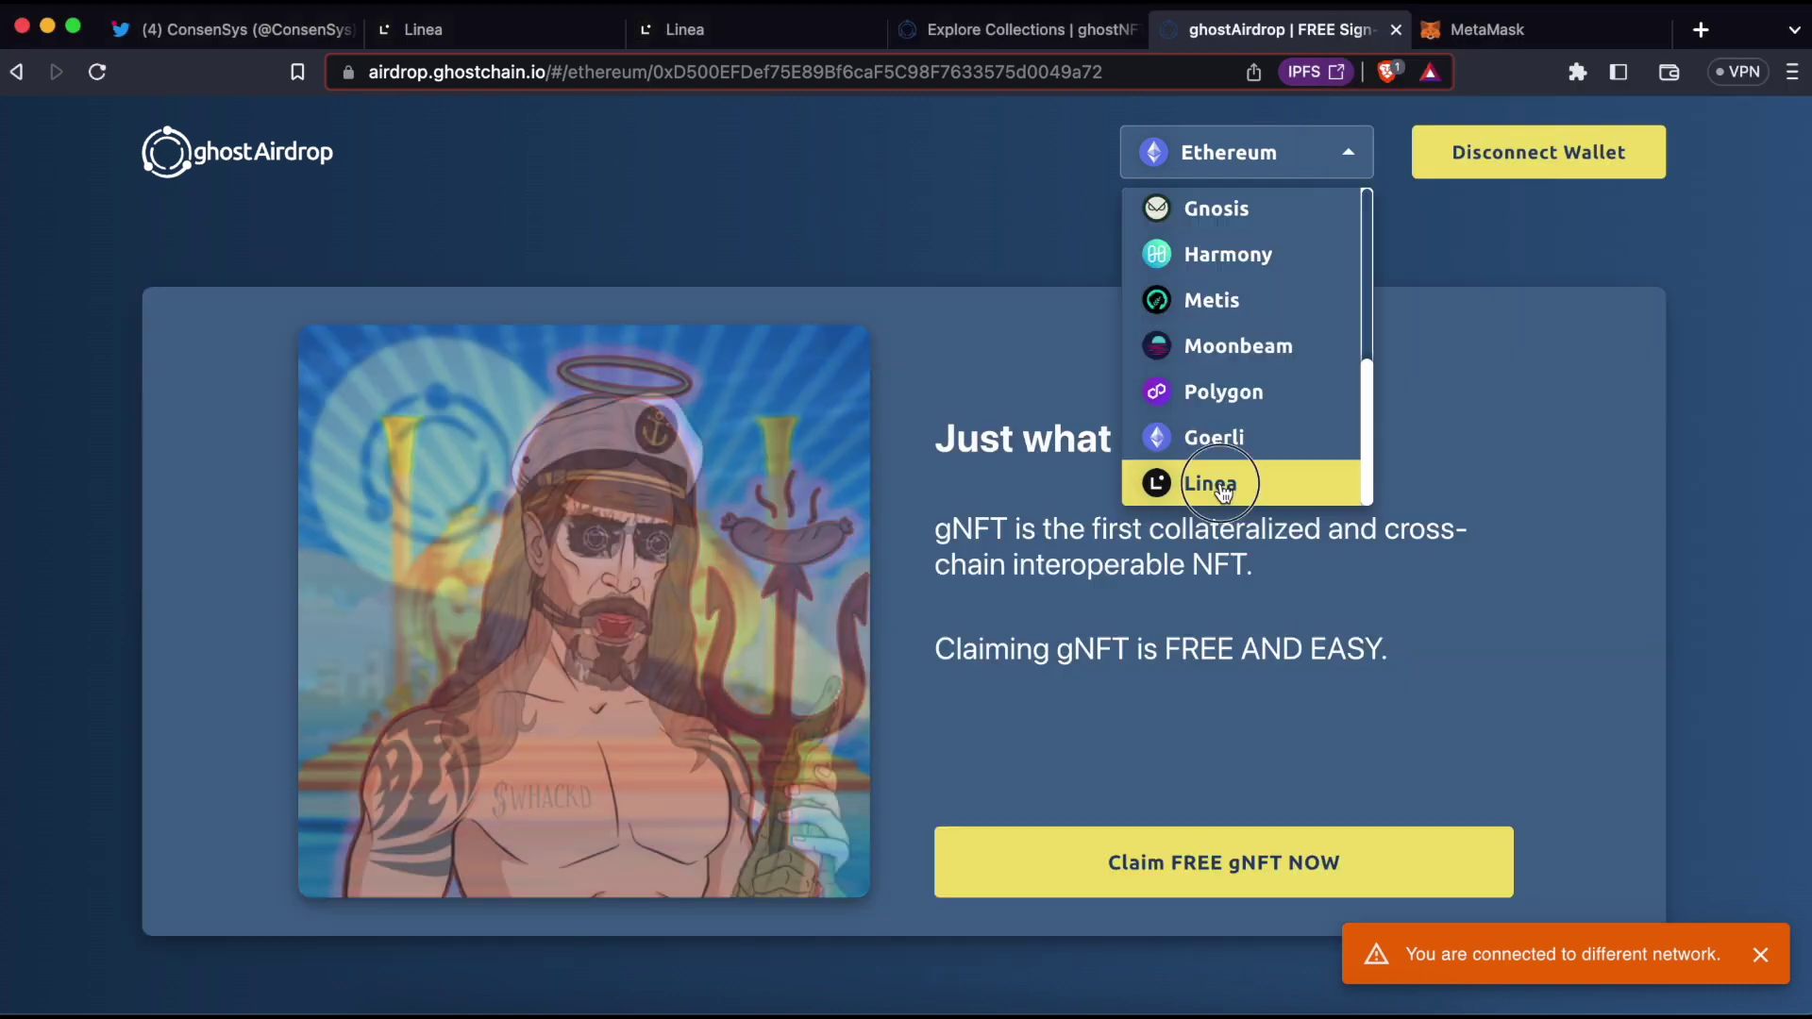
click(1222, 486)
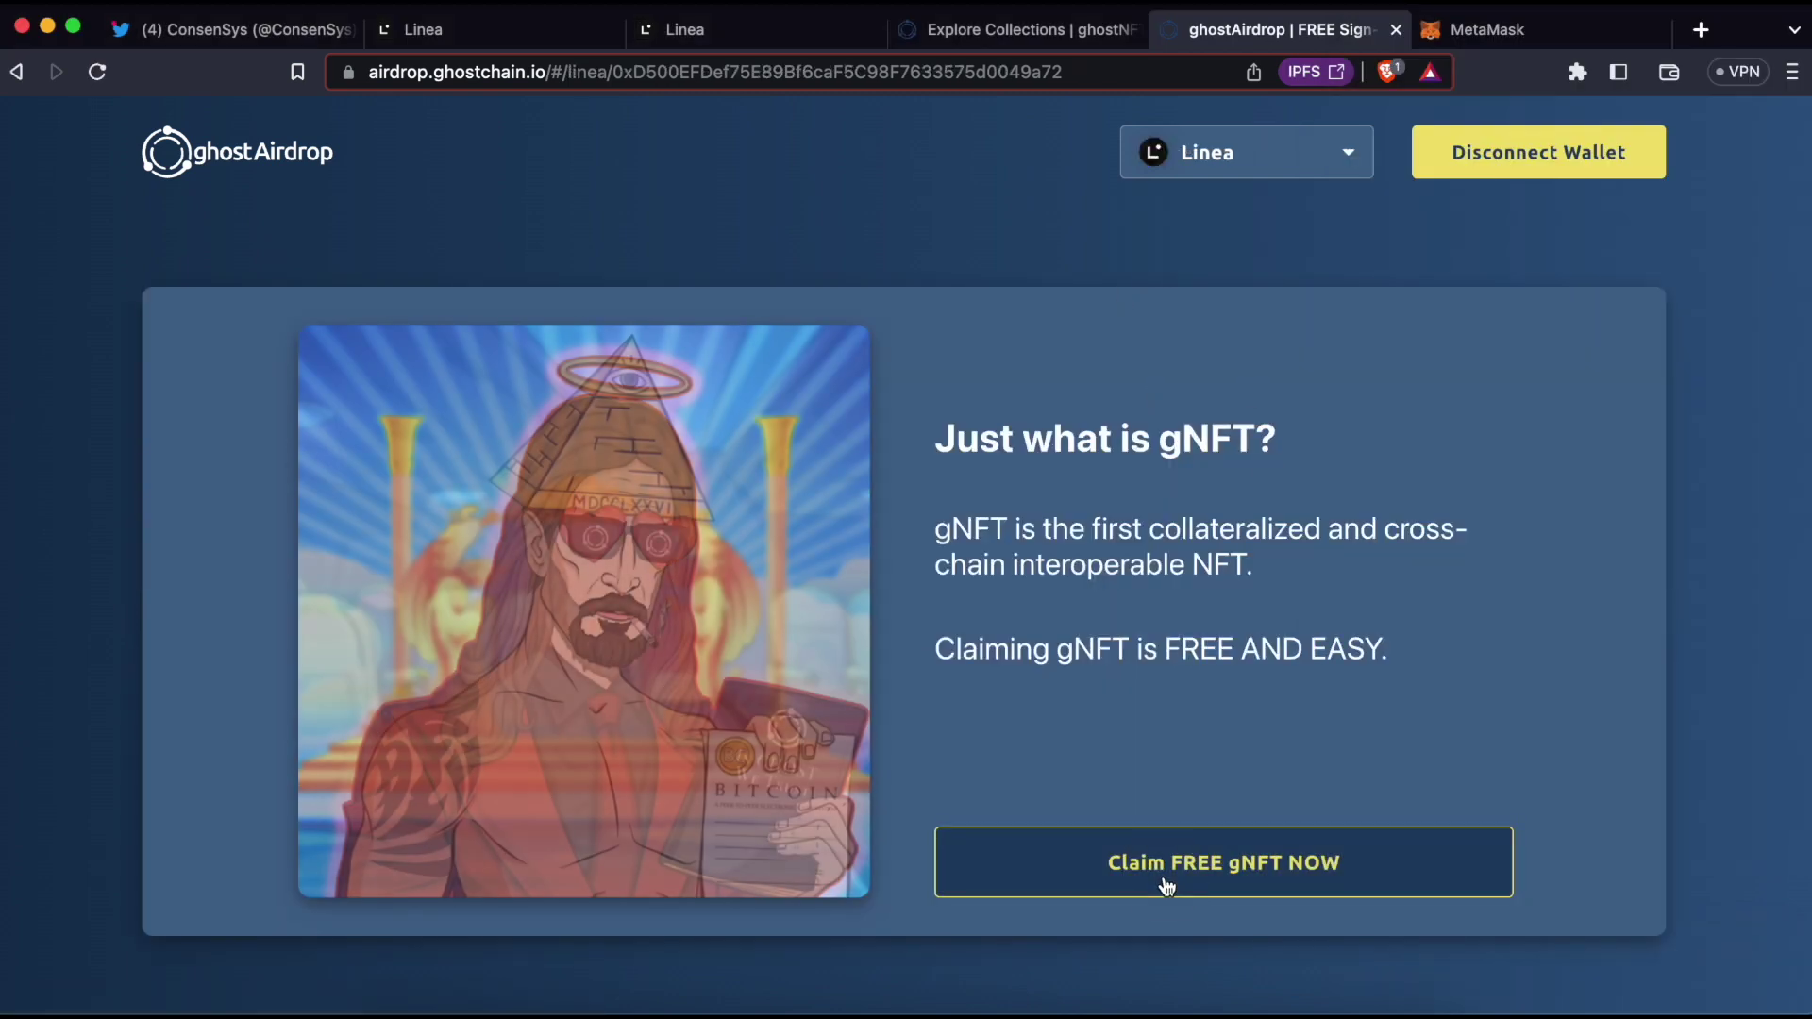
click(1167, 885)
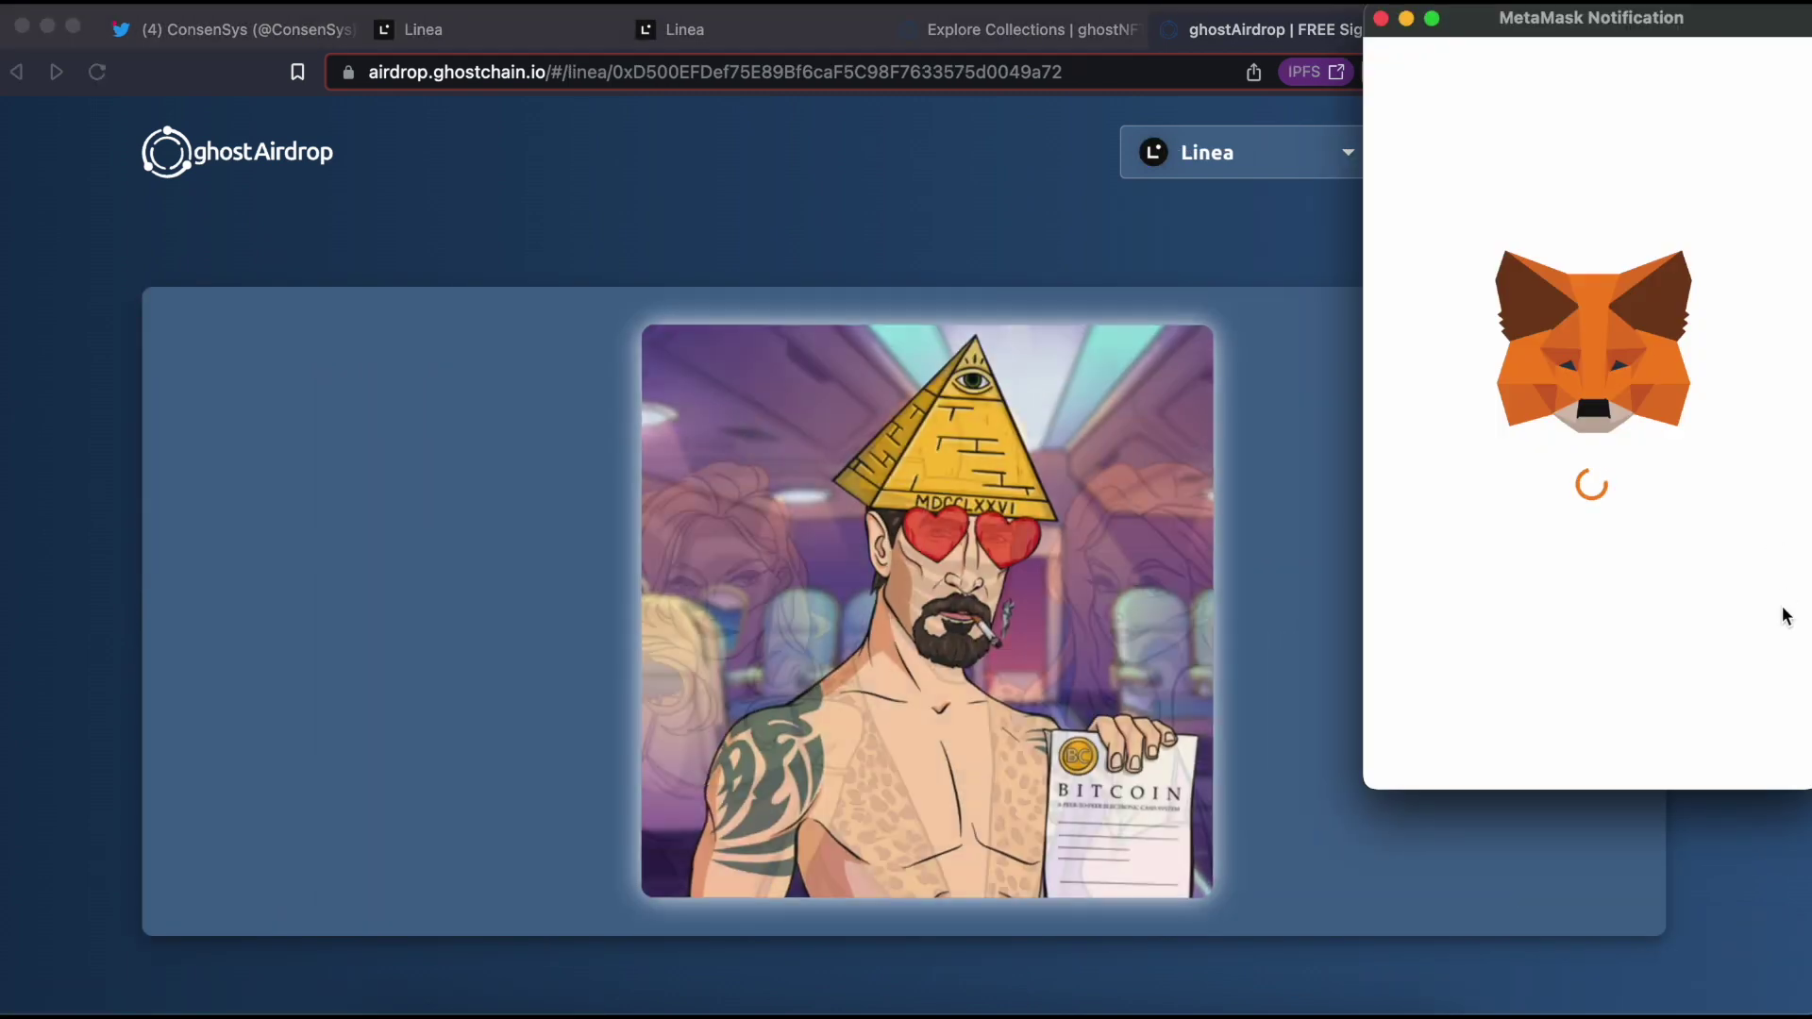
click(1694, 742)
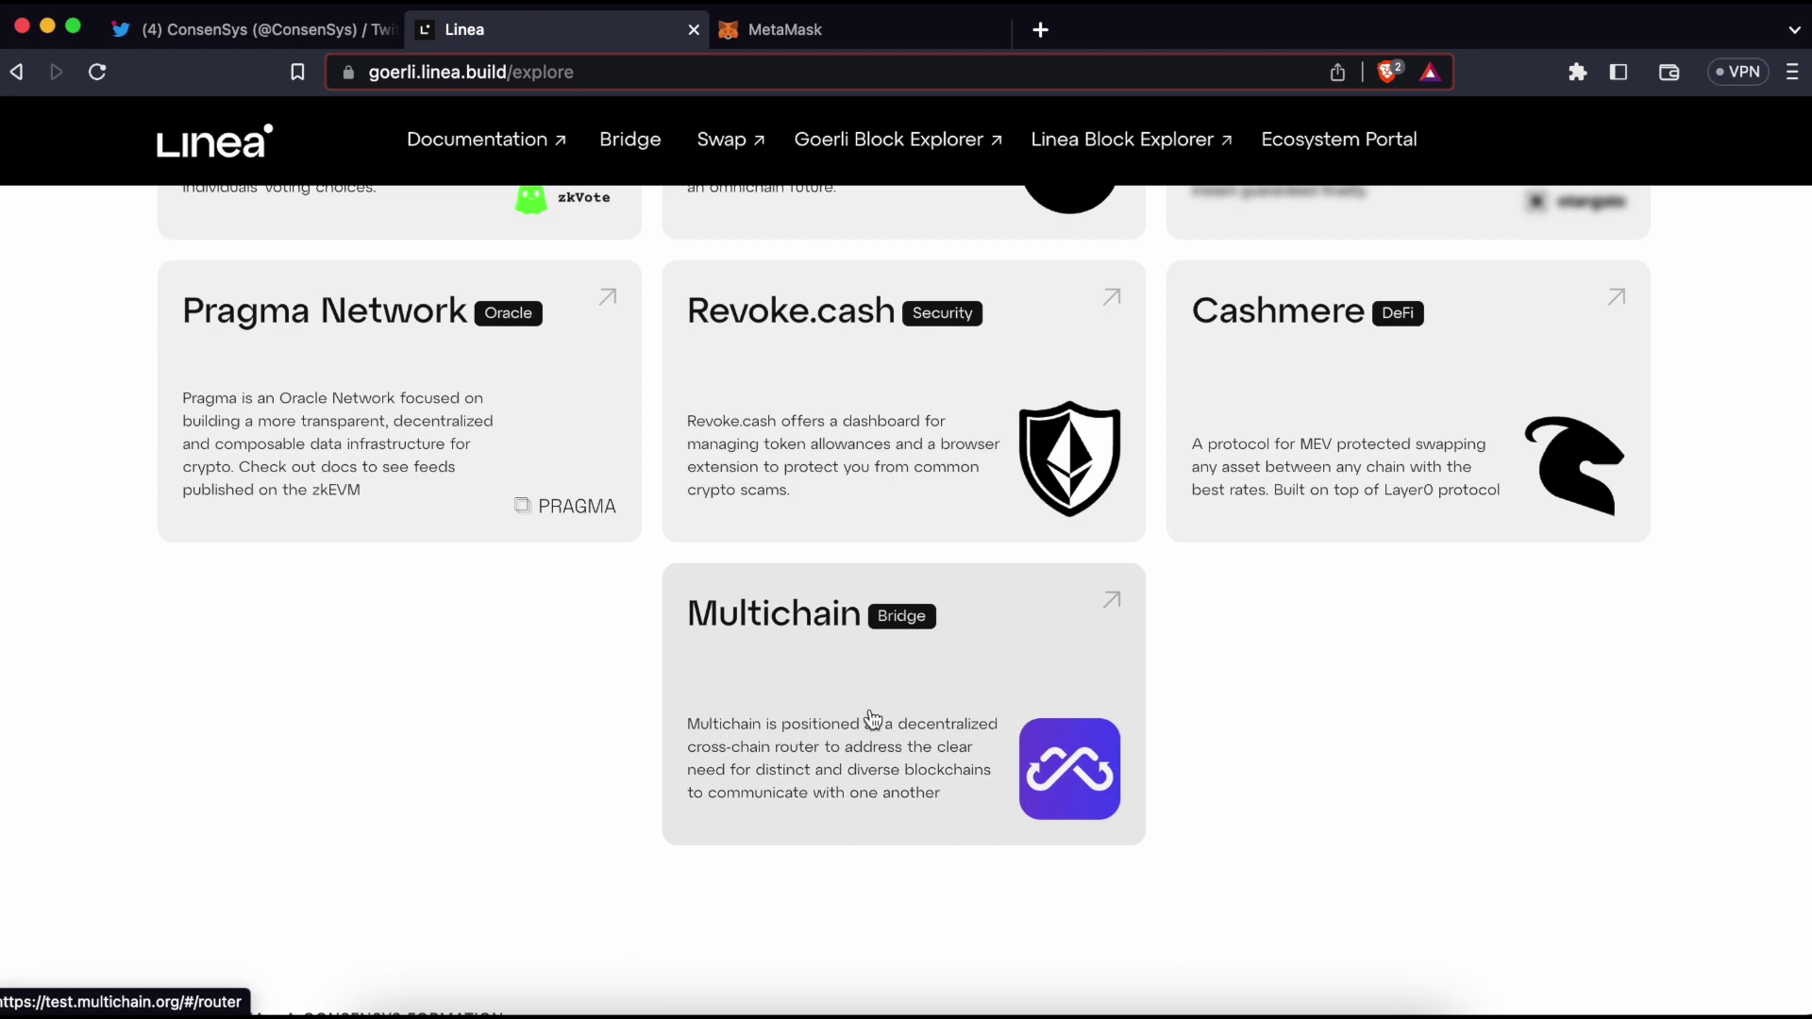
Step: Open Multichain from the ecosystem list and connect MetaMask's Main Account
click(872, 719)
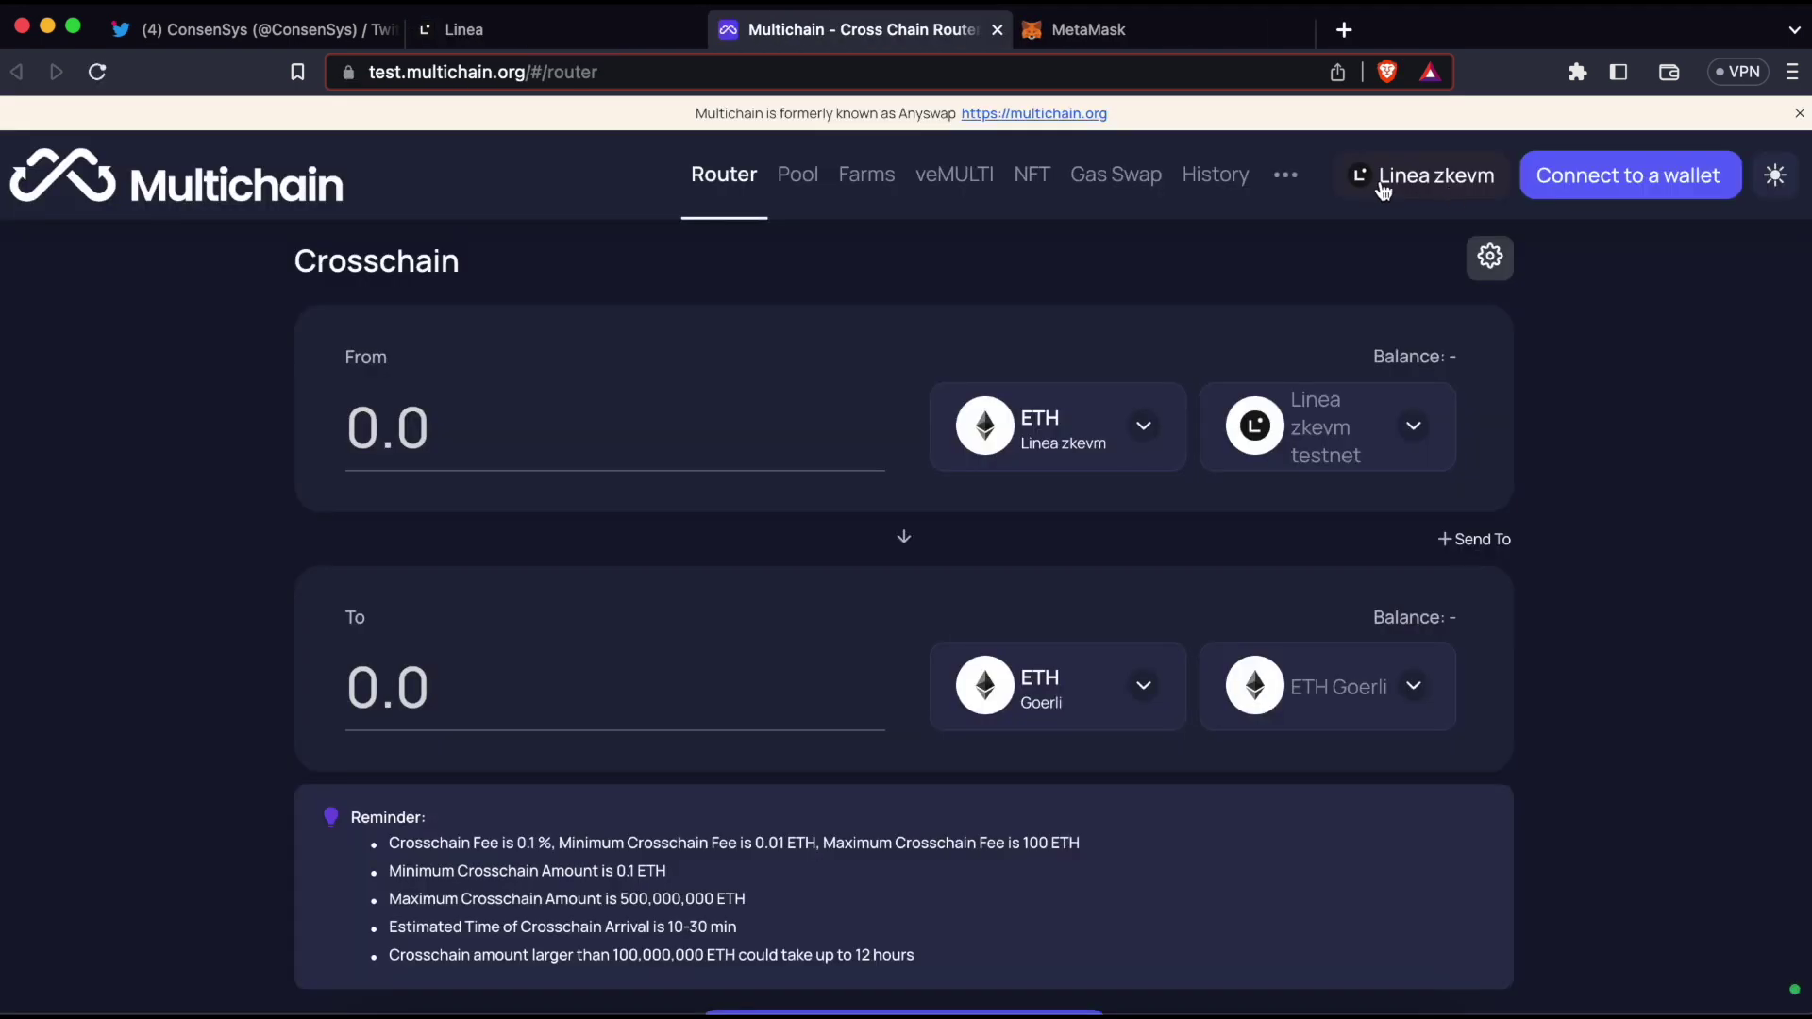
click(1383, 187)
click(1419, 274)
click(1622, 185)
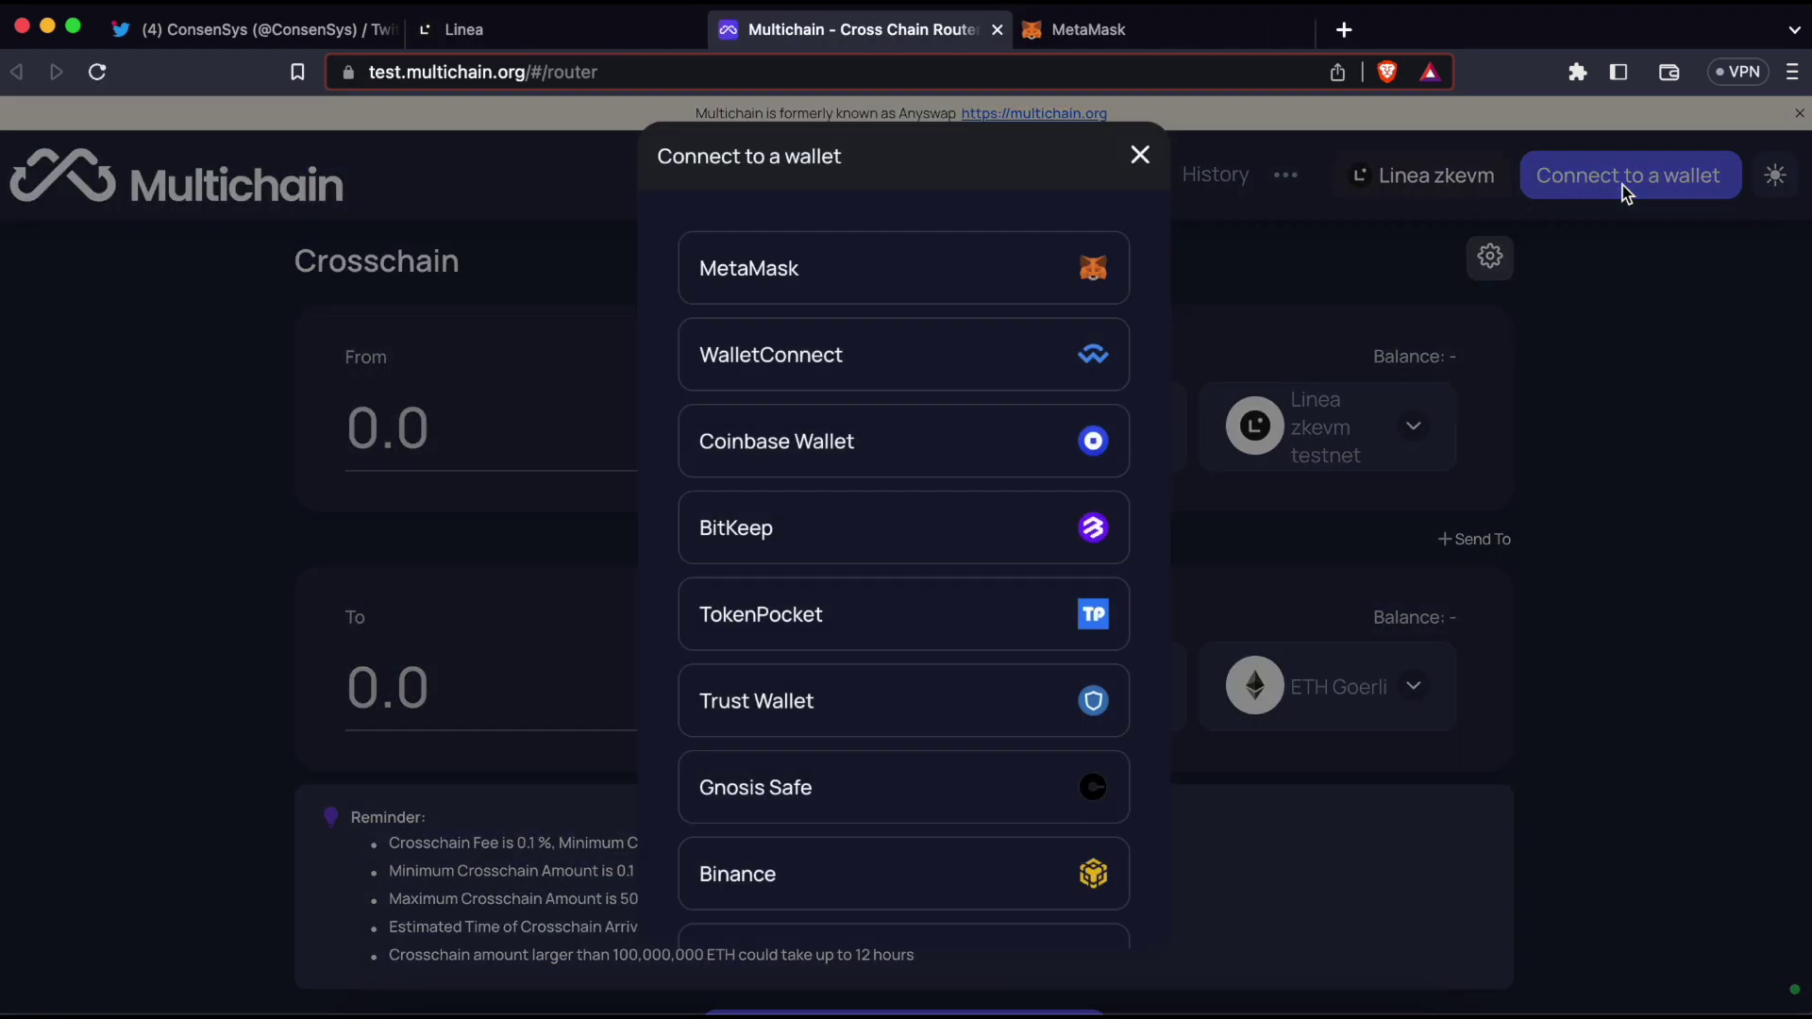
click(873, 291)
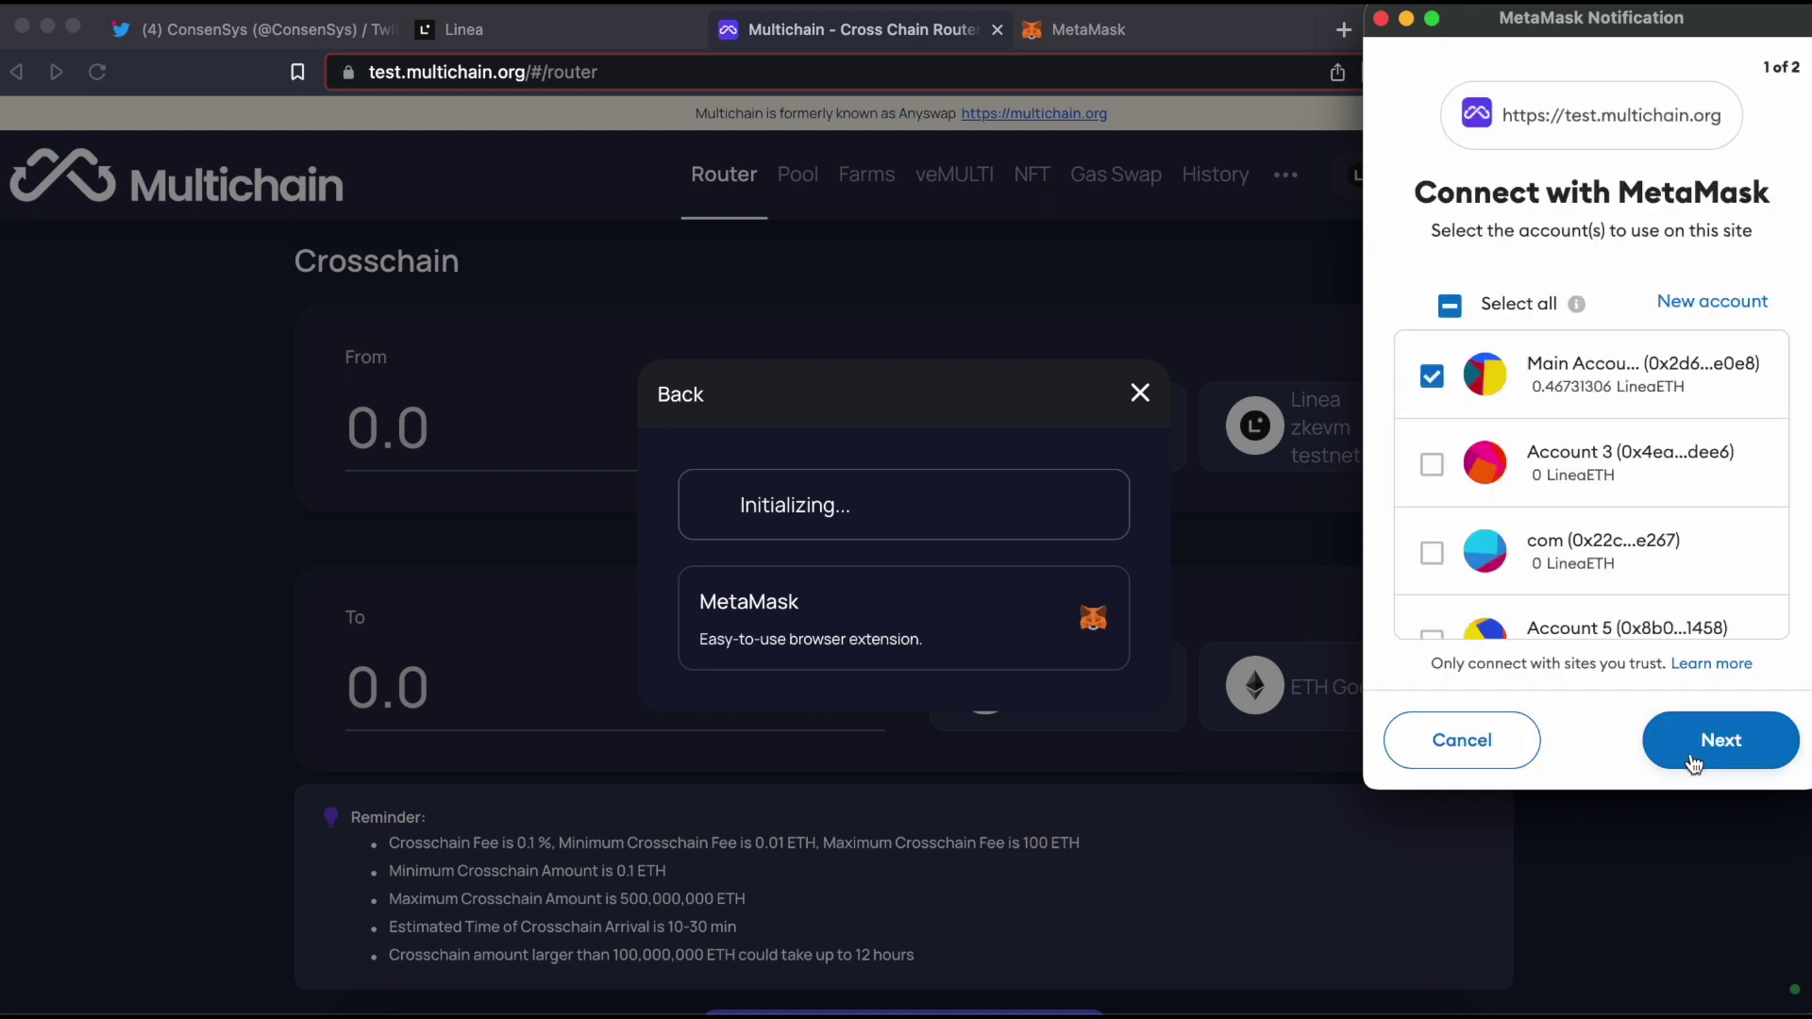
click(1694, 746)
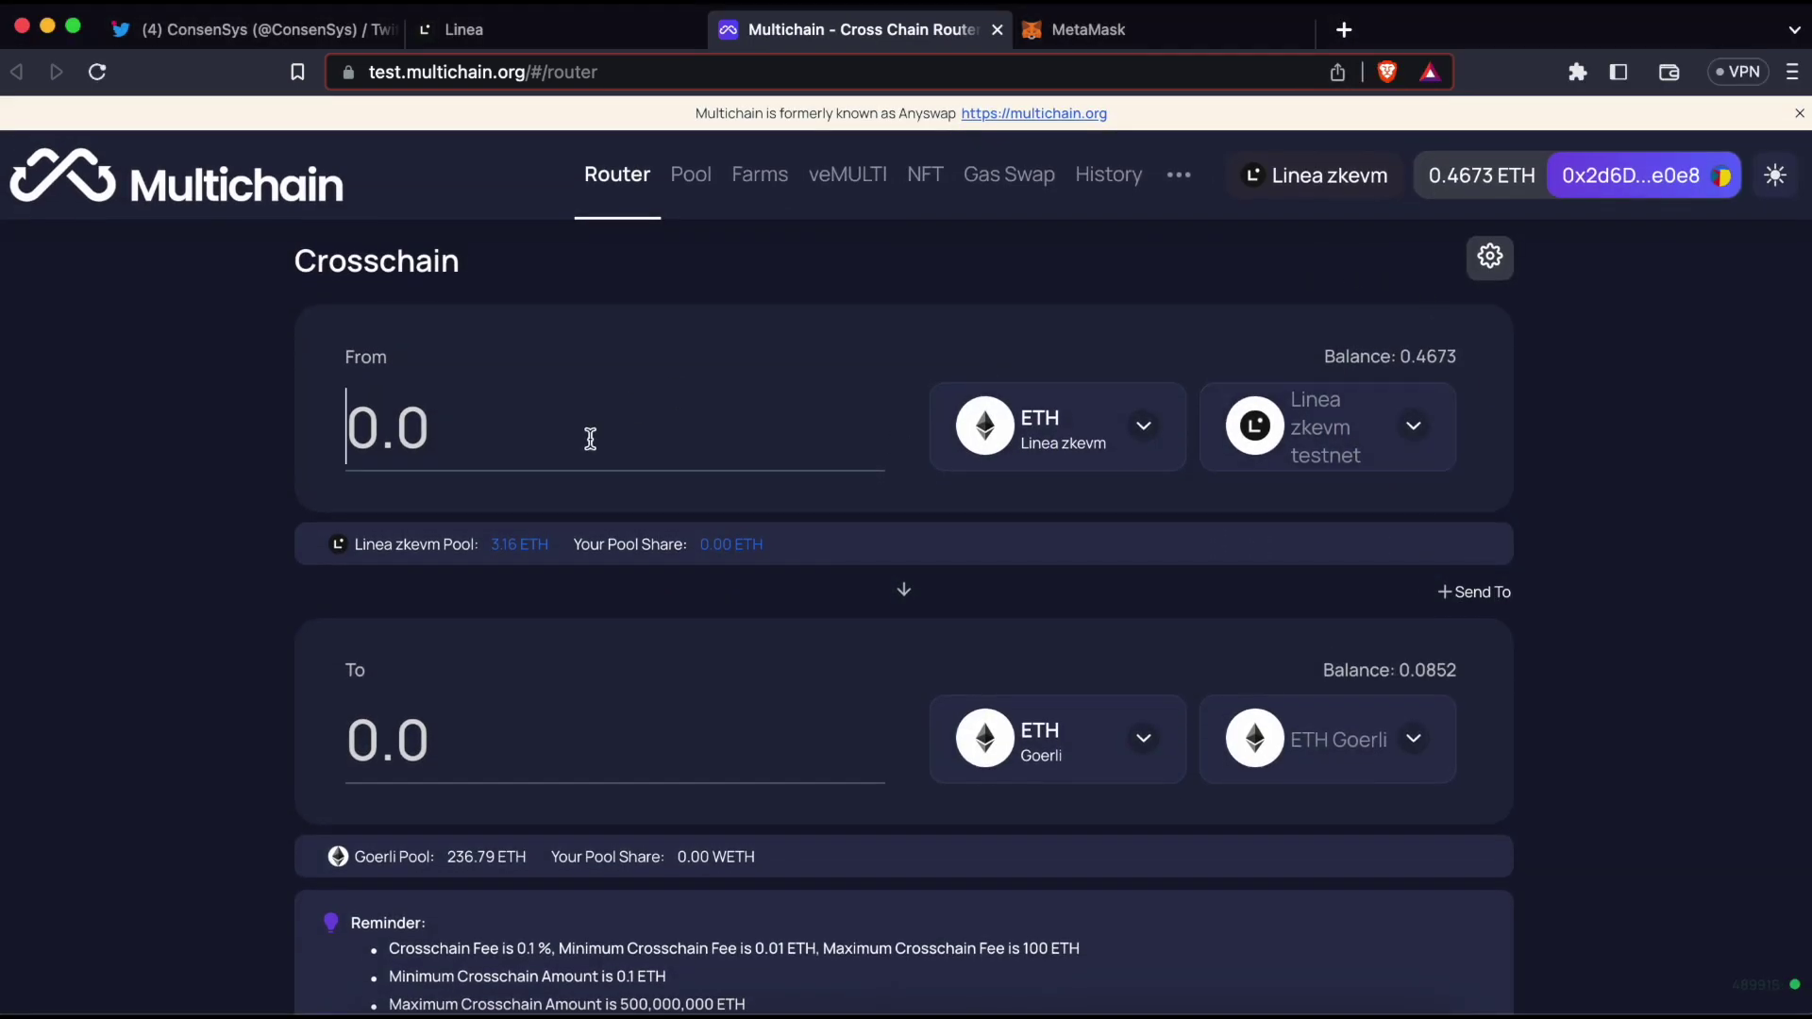
Step: Bridge 0.1 ETH from Linea to Goerli and confirm it in MetaMask
text(0.1)
scroll(1212, 809, down, 3)
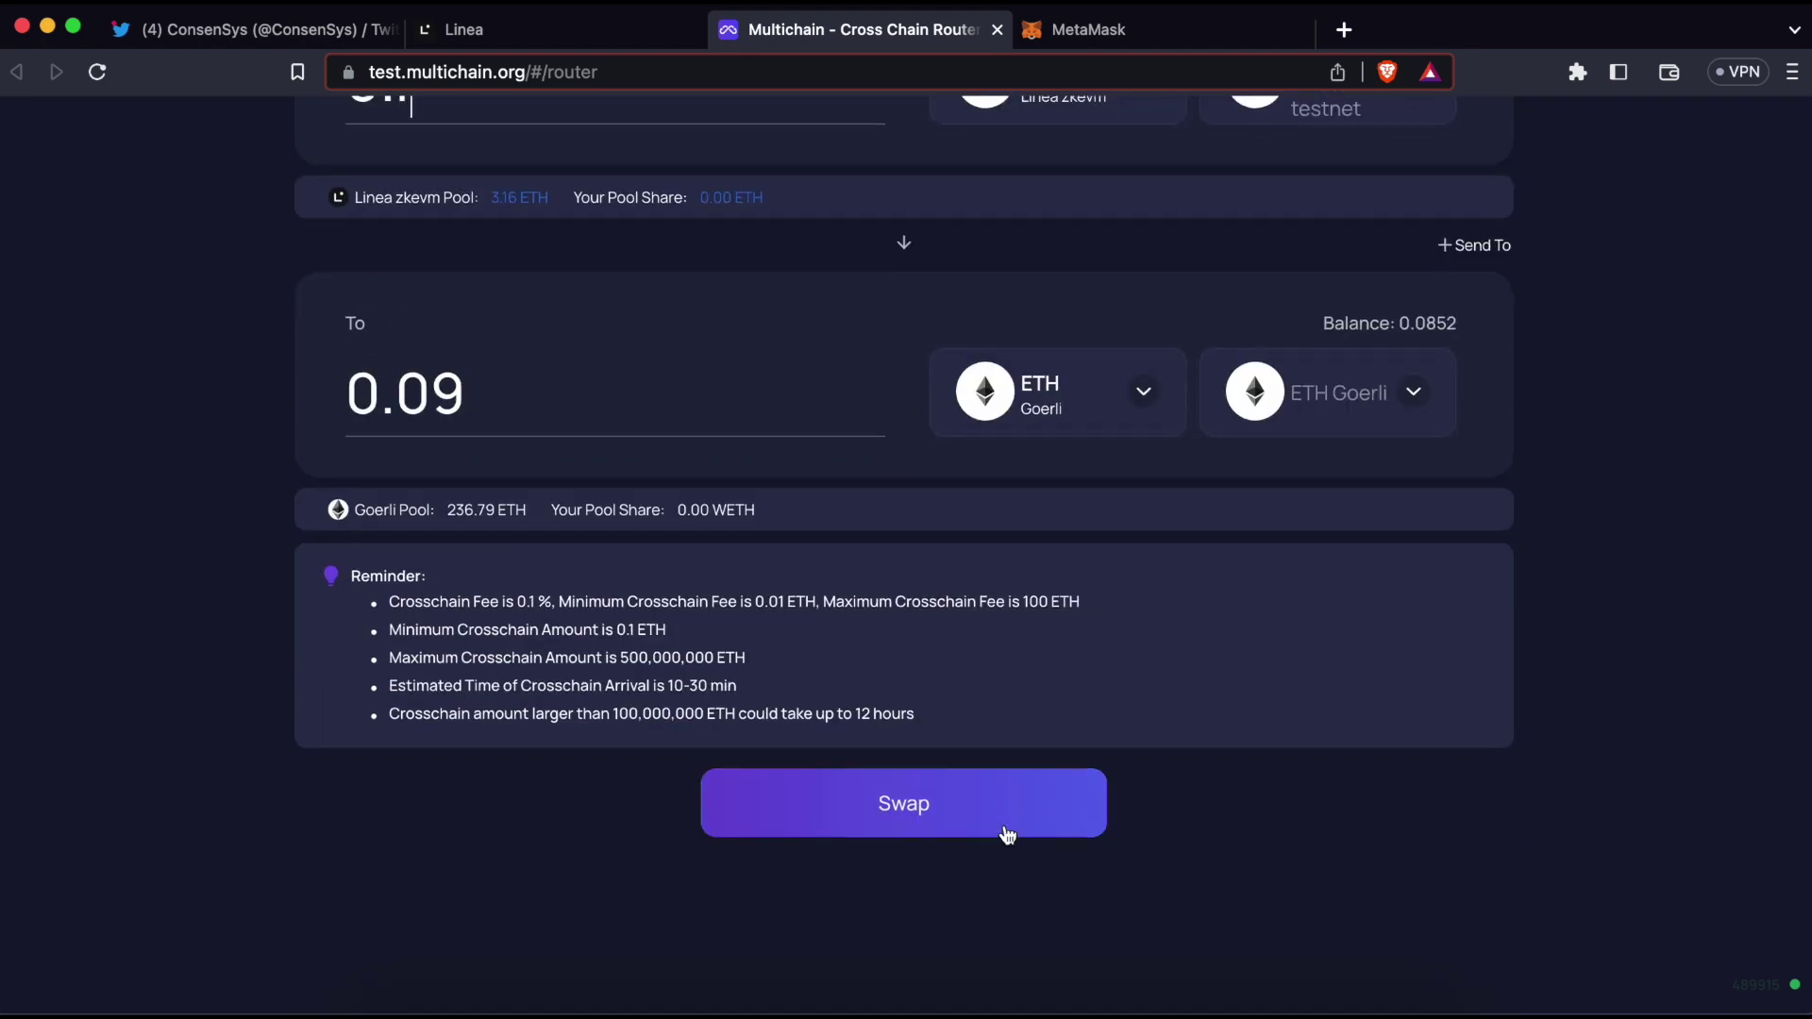
click(925, 832)
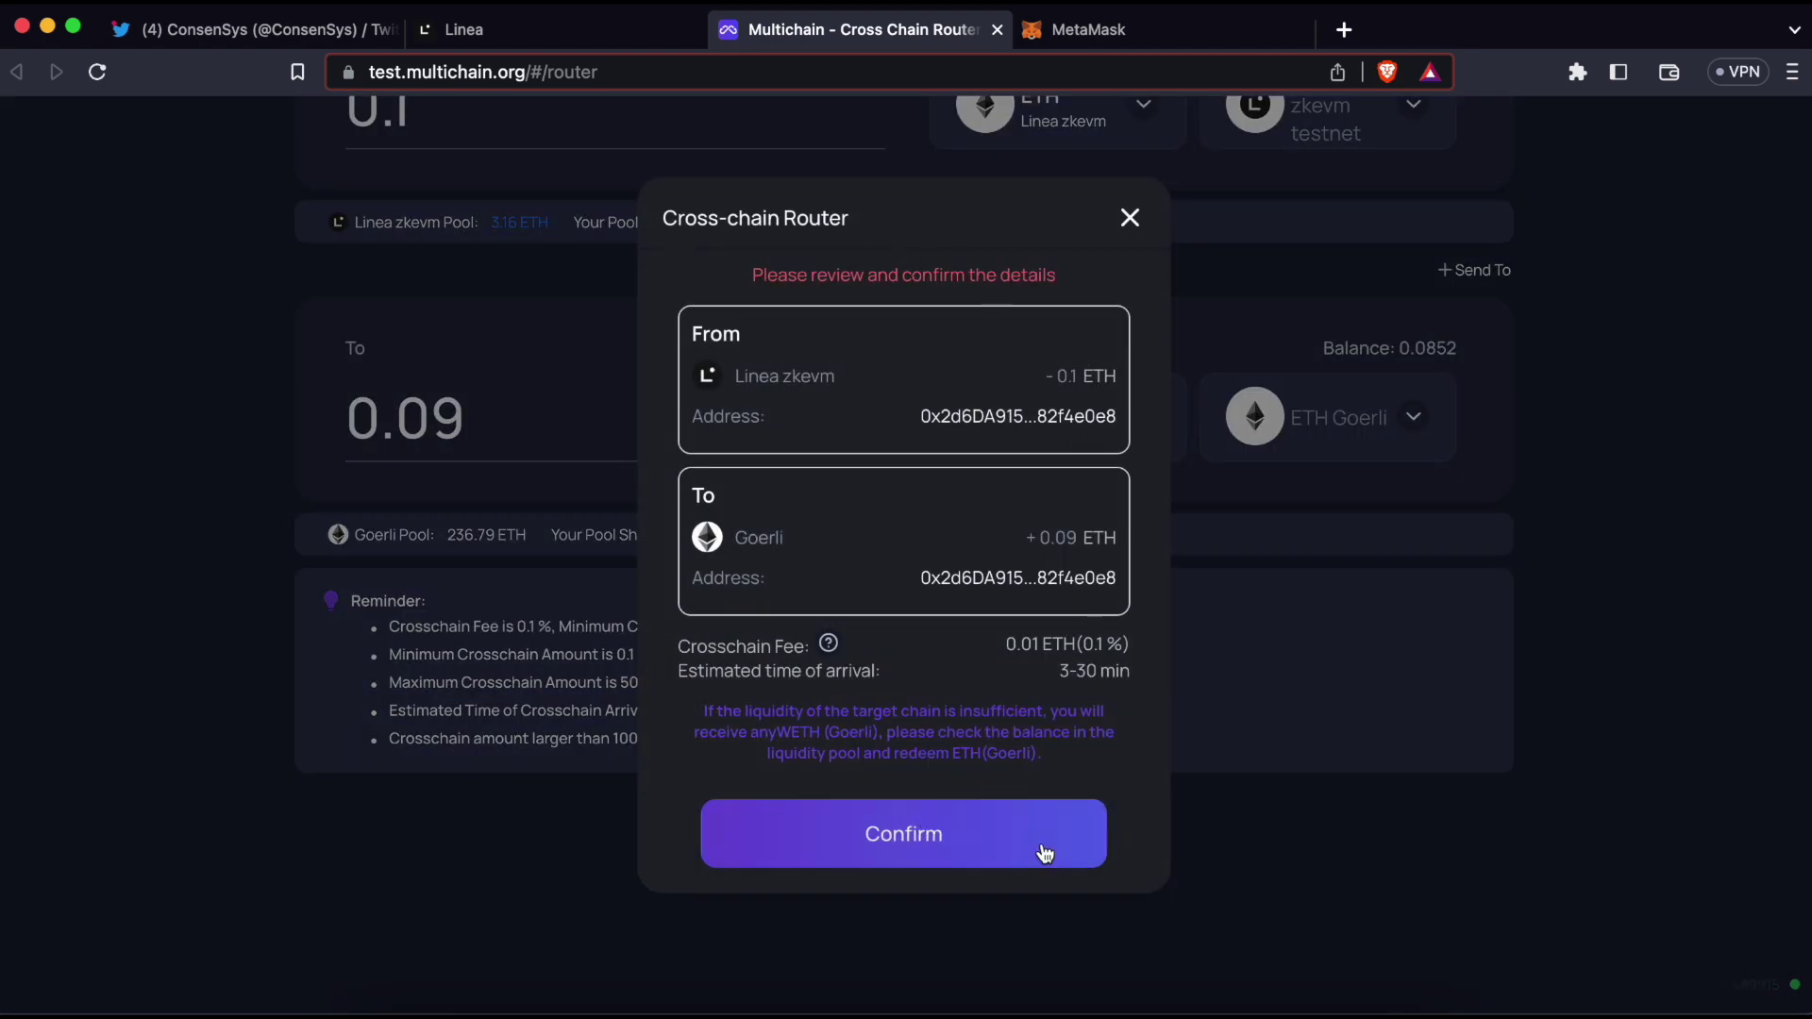
click(941, 851)
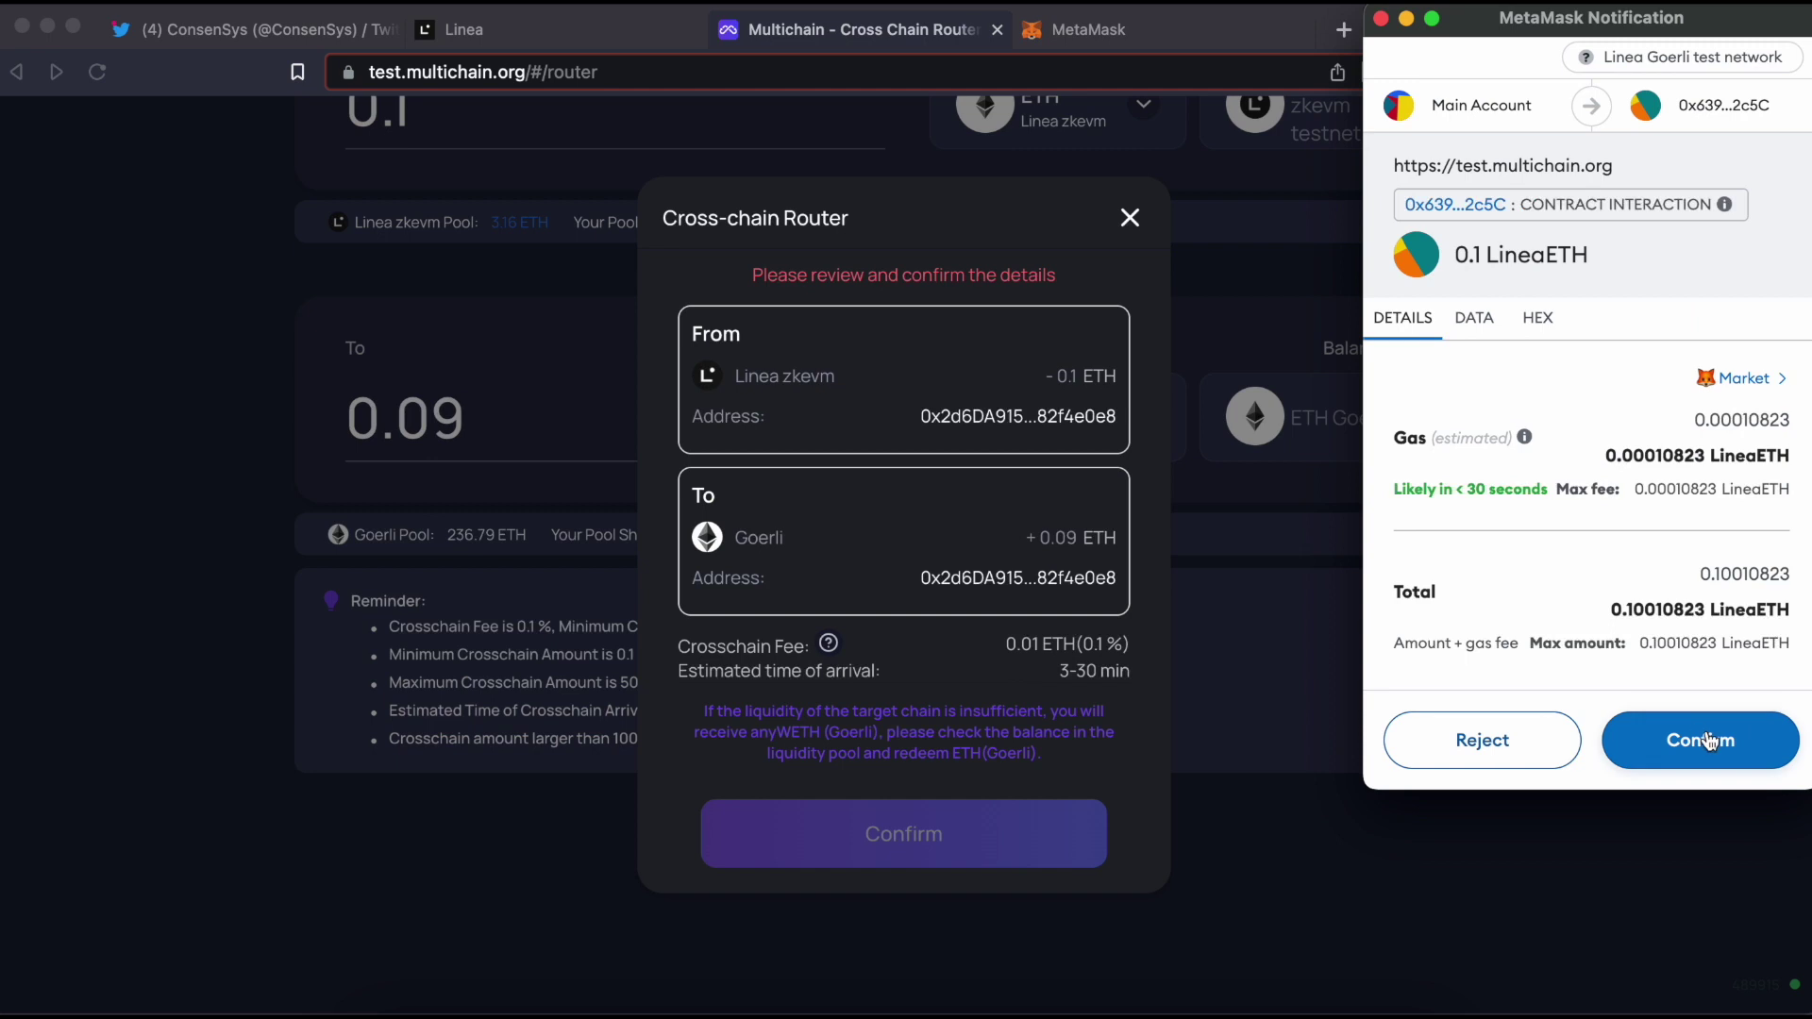
click(1721, 738)
Step: Check the wallet activity and the 0.1752 Goerli balance on the Multichain router page
click(1104, 29)
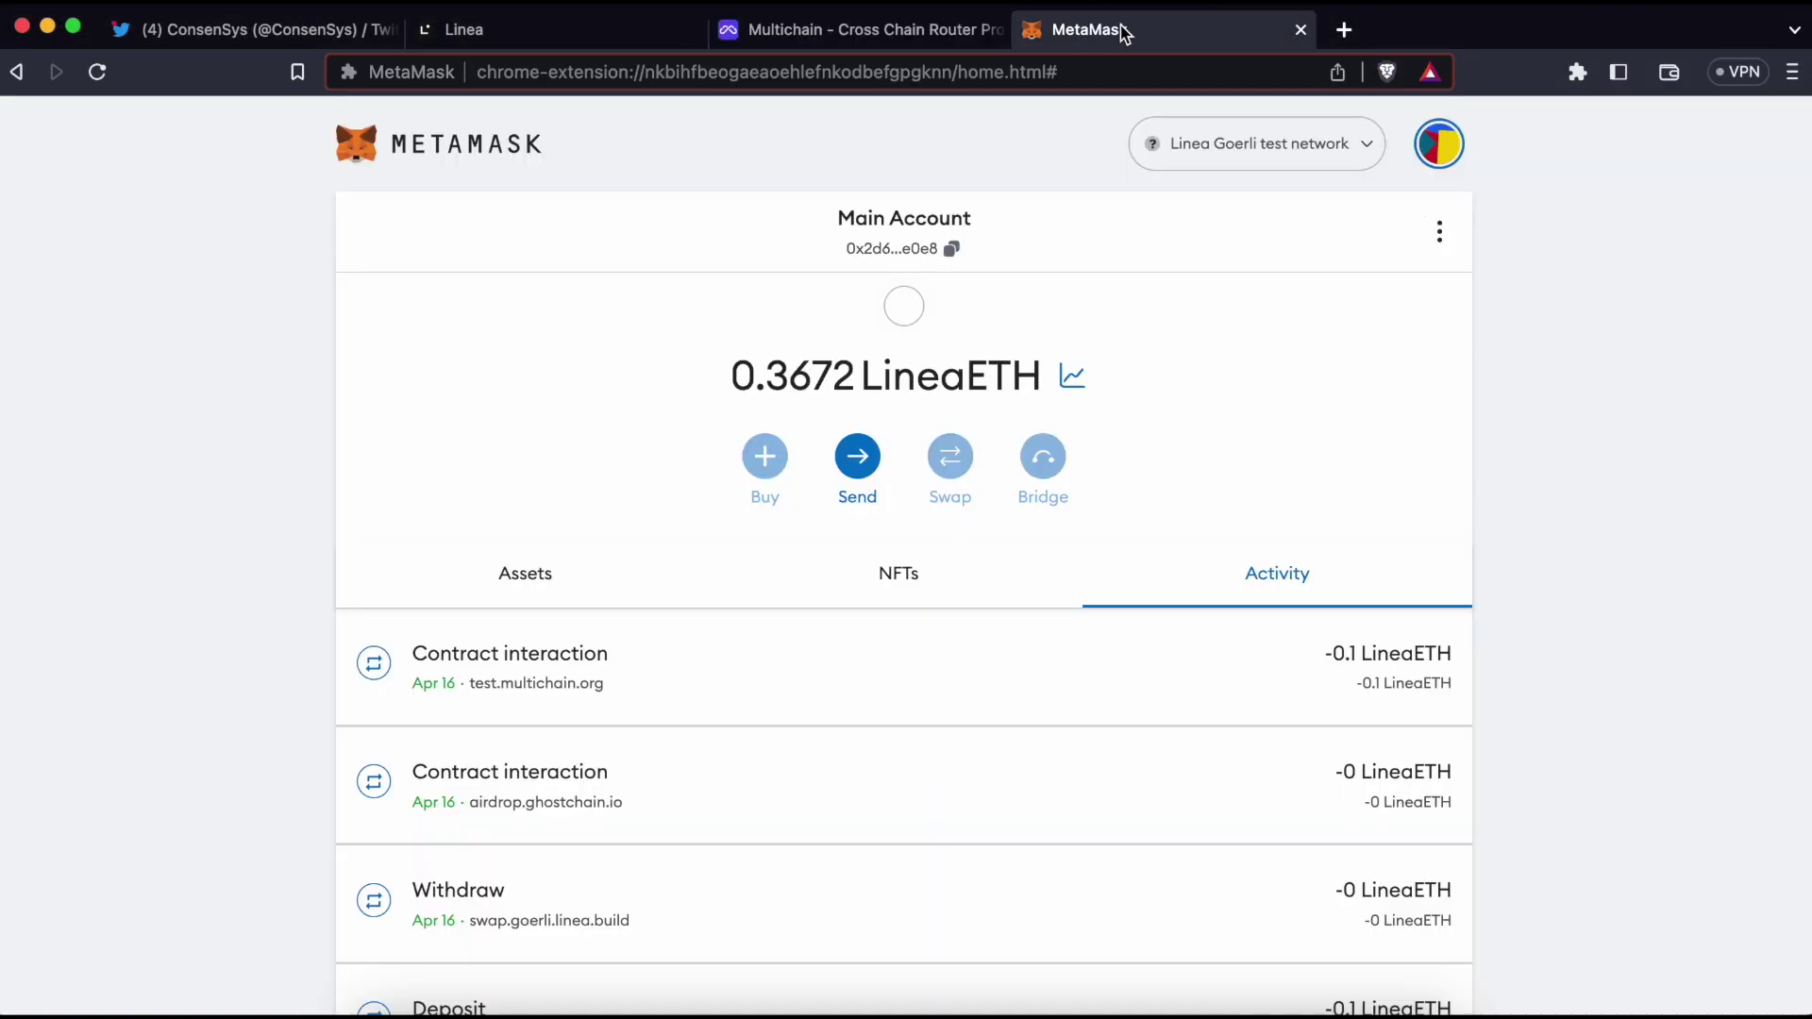
click(922, 28)
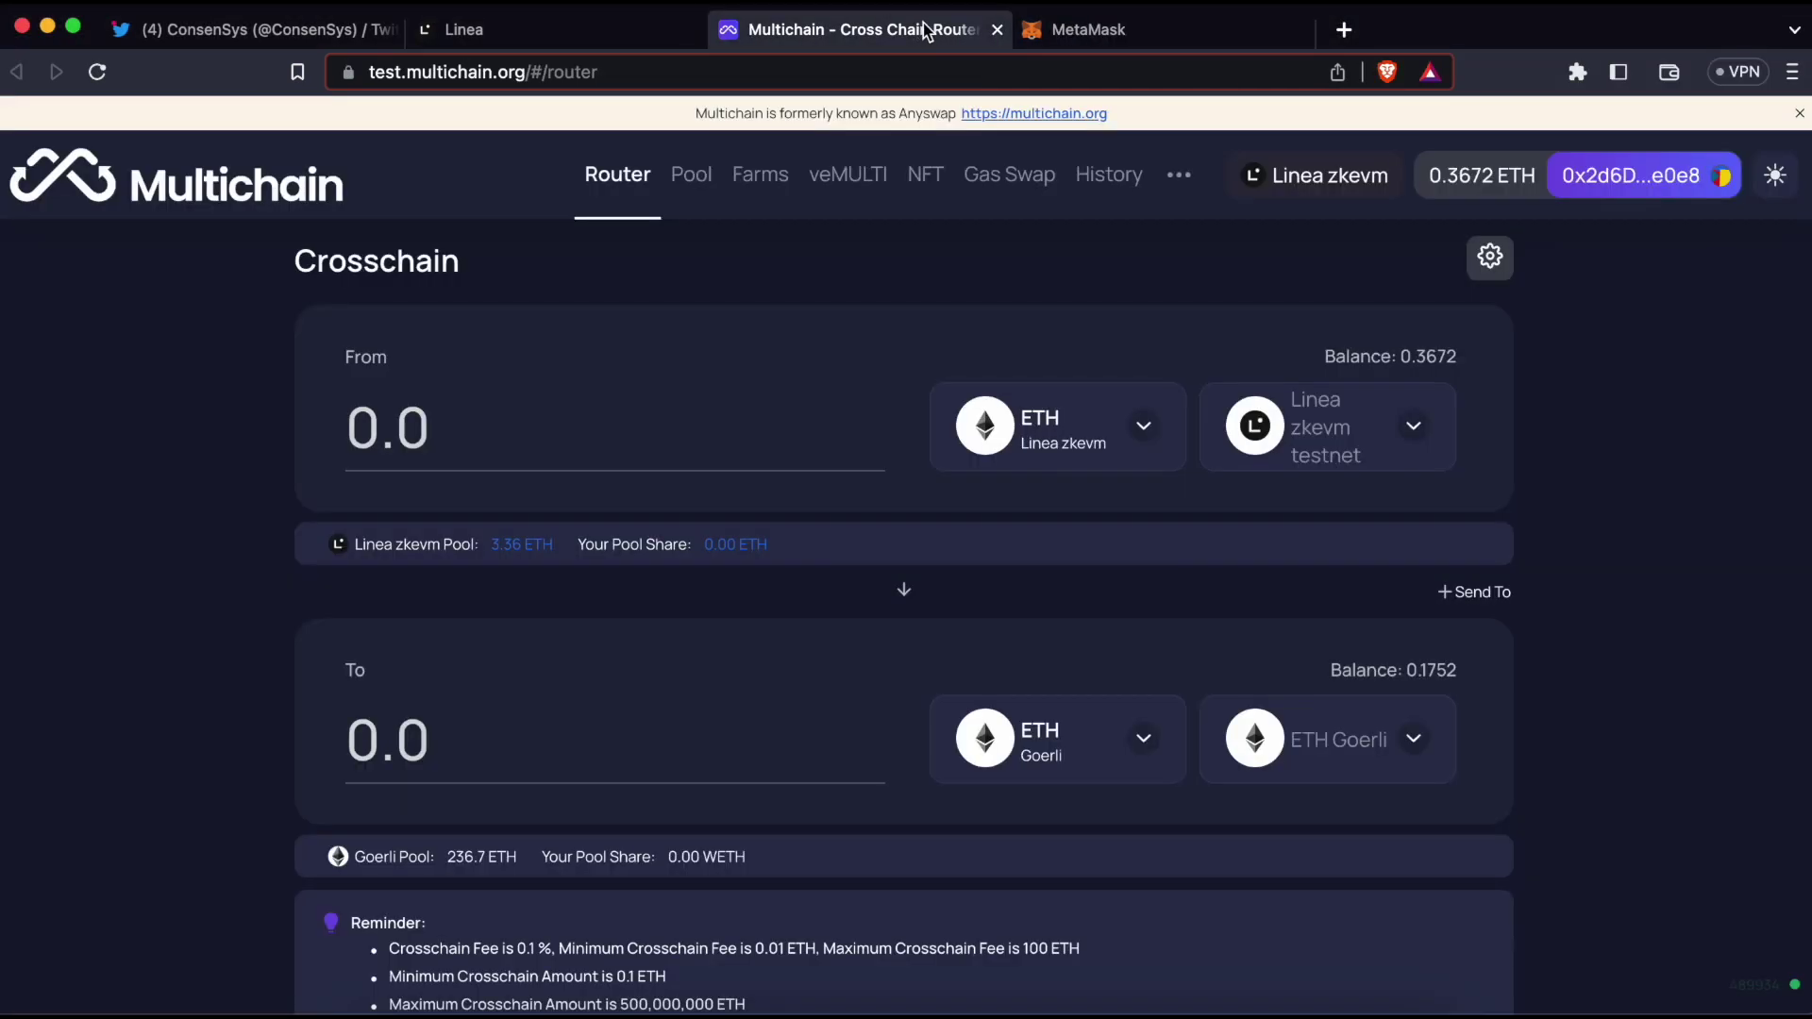
scroll(1594, 431, down, 3)
double_click(1409, 479)
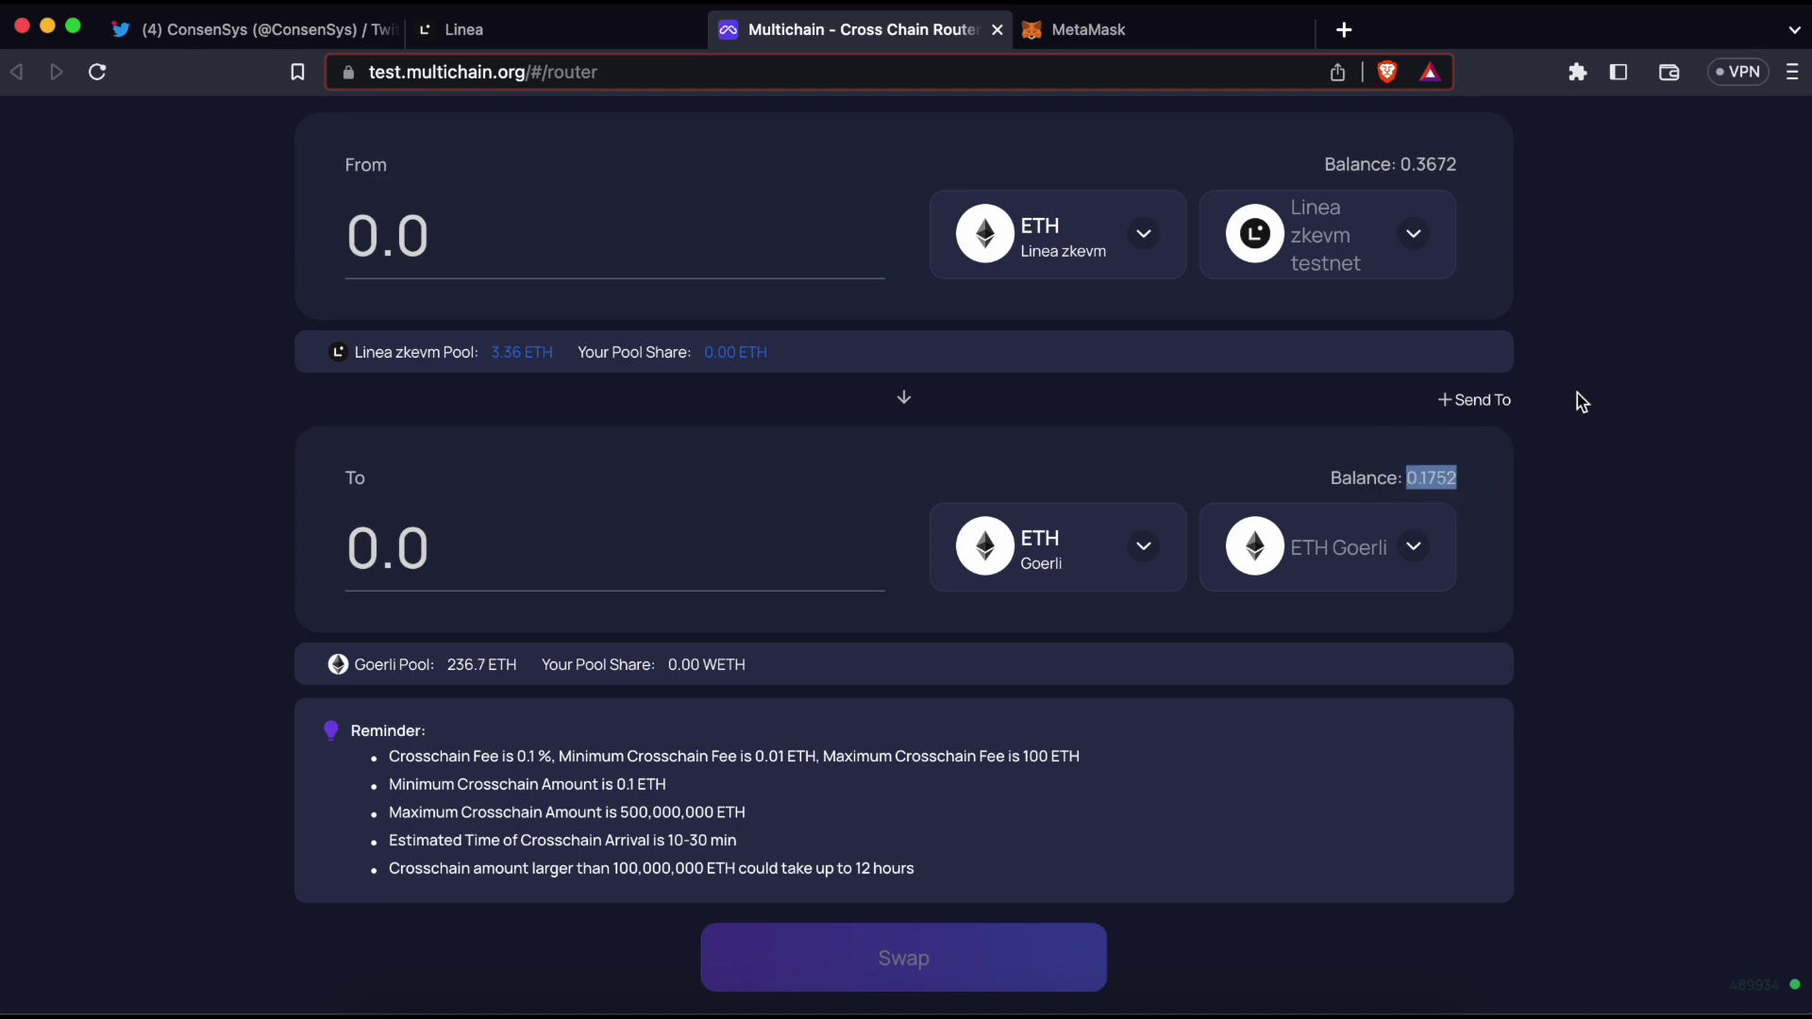
scroll(1573, 409, up, 3)
click(1146, 26)
Step: Put MetaMask on the Goerli test network and confirm the 0.1753 GoerliETH balance
click(1438, 143)
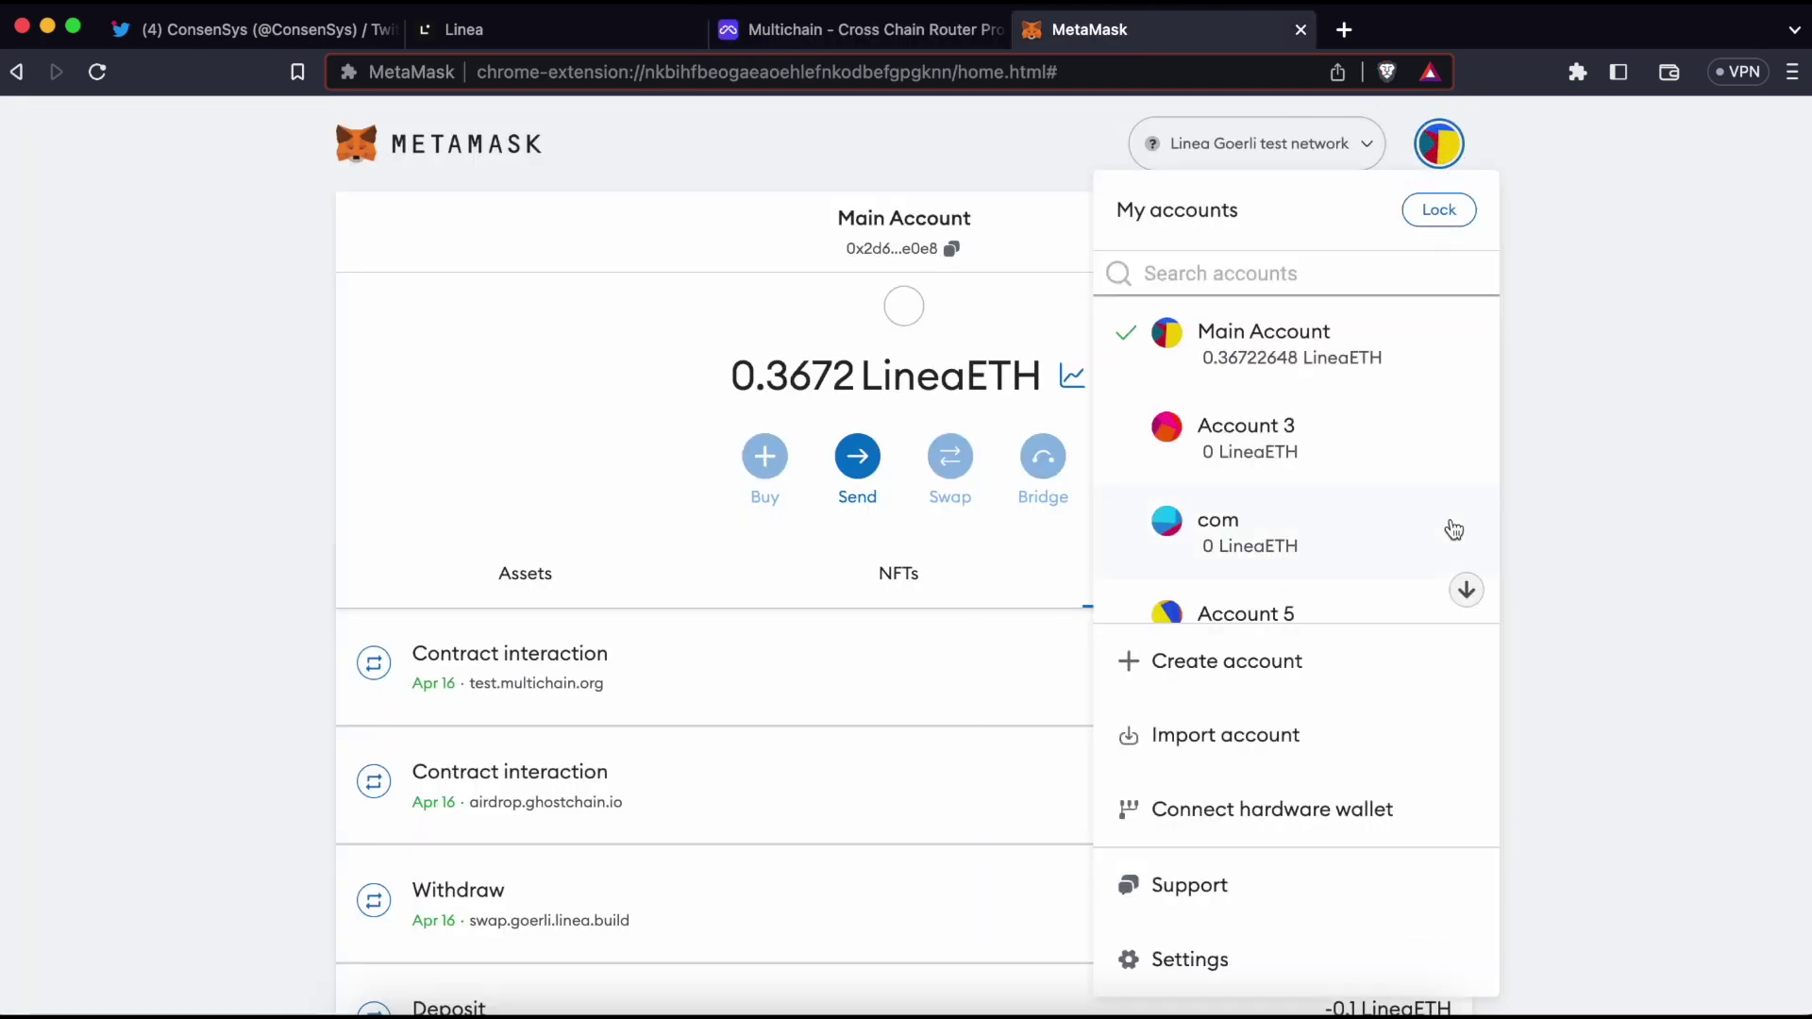
click(1467, 590)
click(1264, 143)
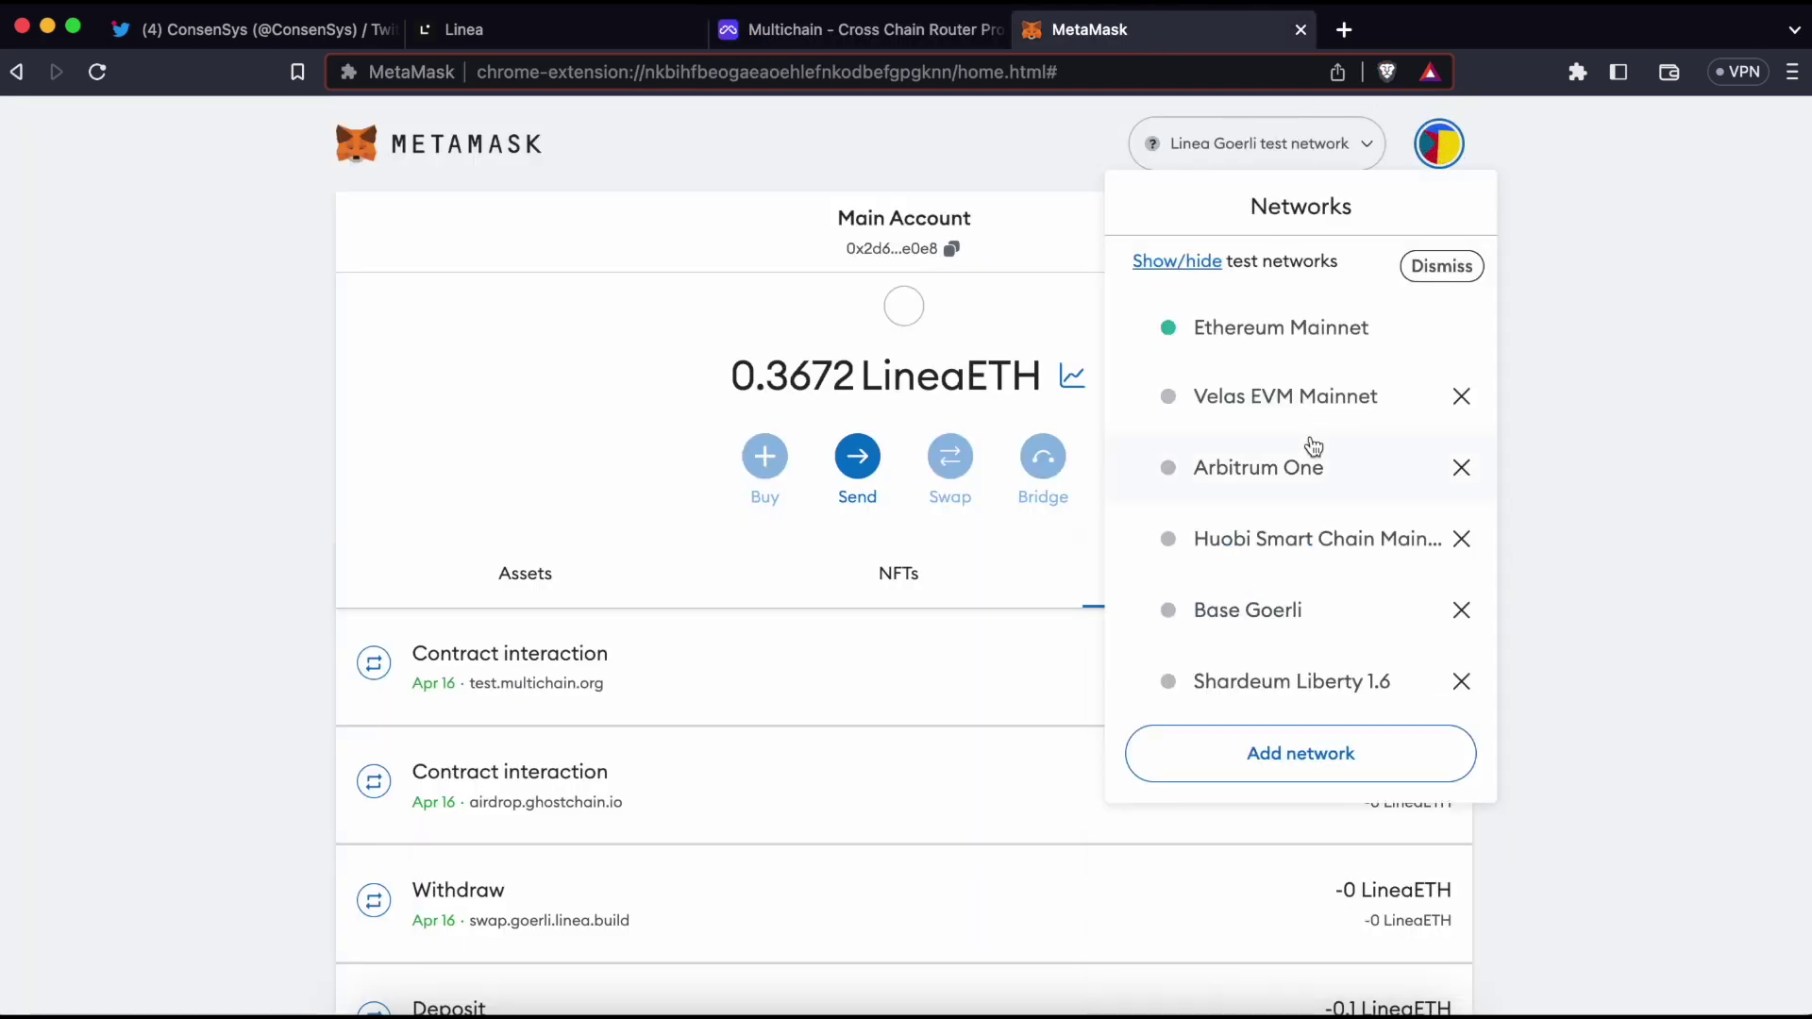
scroll(1250, 451, down, 5)
click(1245, 495)
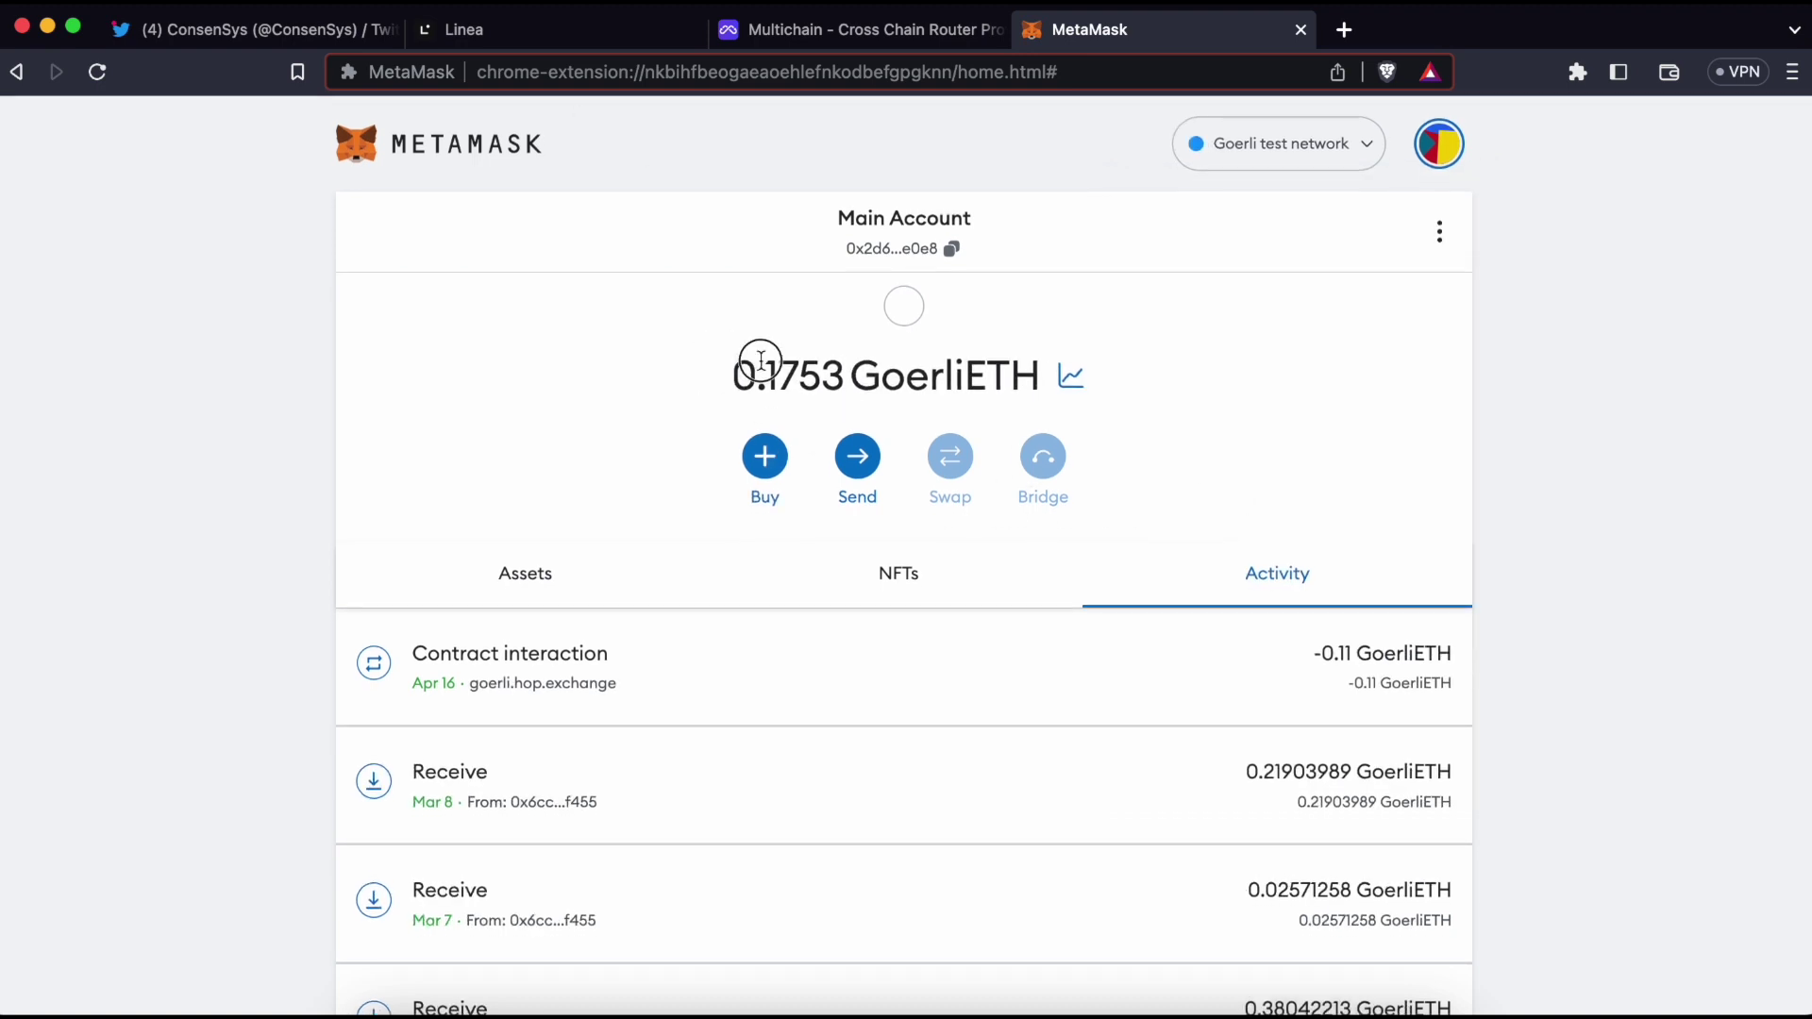
drag(732, 375, 953, 376)
click(1066, 110)
click(583, 30)
scroll(1390, 733, up, 10)
scroll(1391, 733, up, 5)
Step: Navigate back to goerli.linea.build and scroll through its Get Started cards and testnet introduction
key(super+Left)
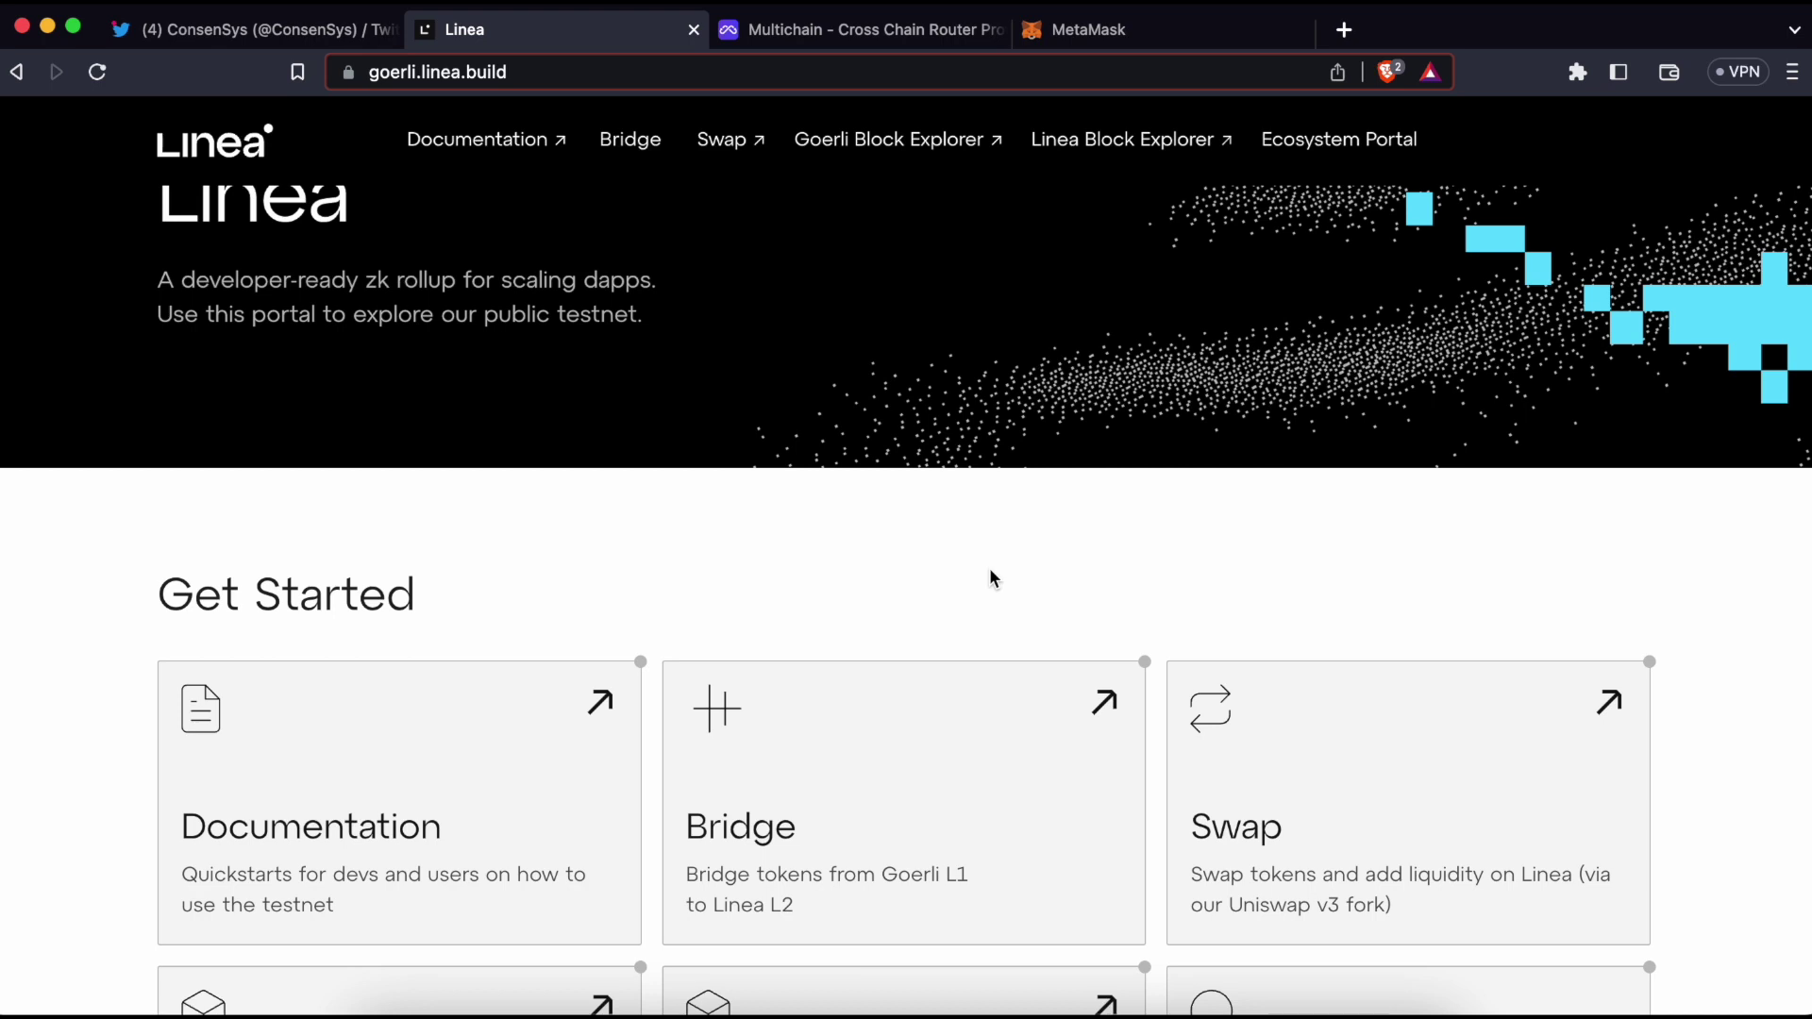
scroll(994, 578, up, 2)
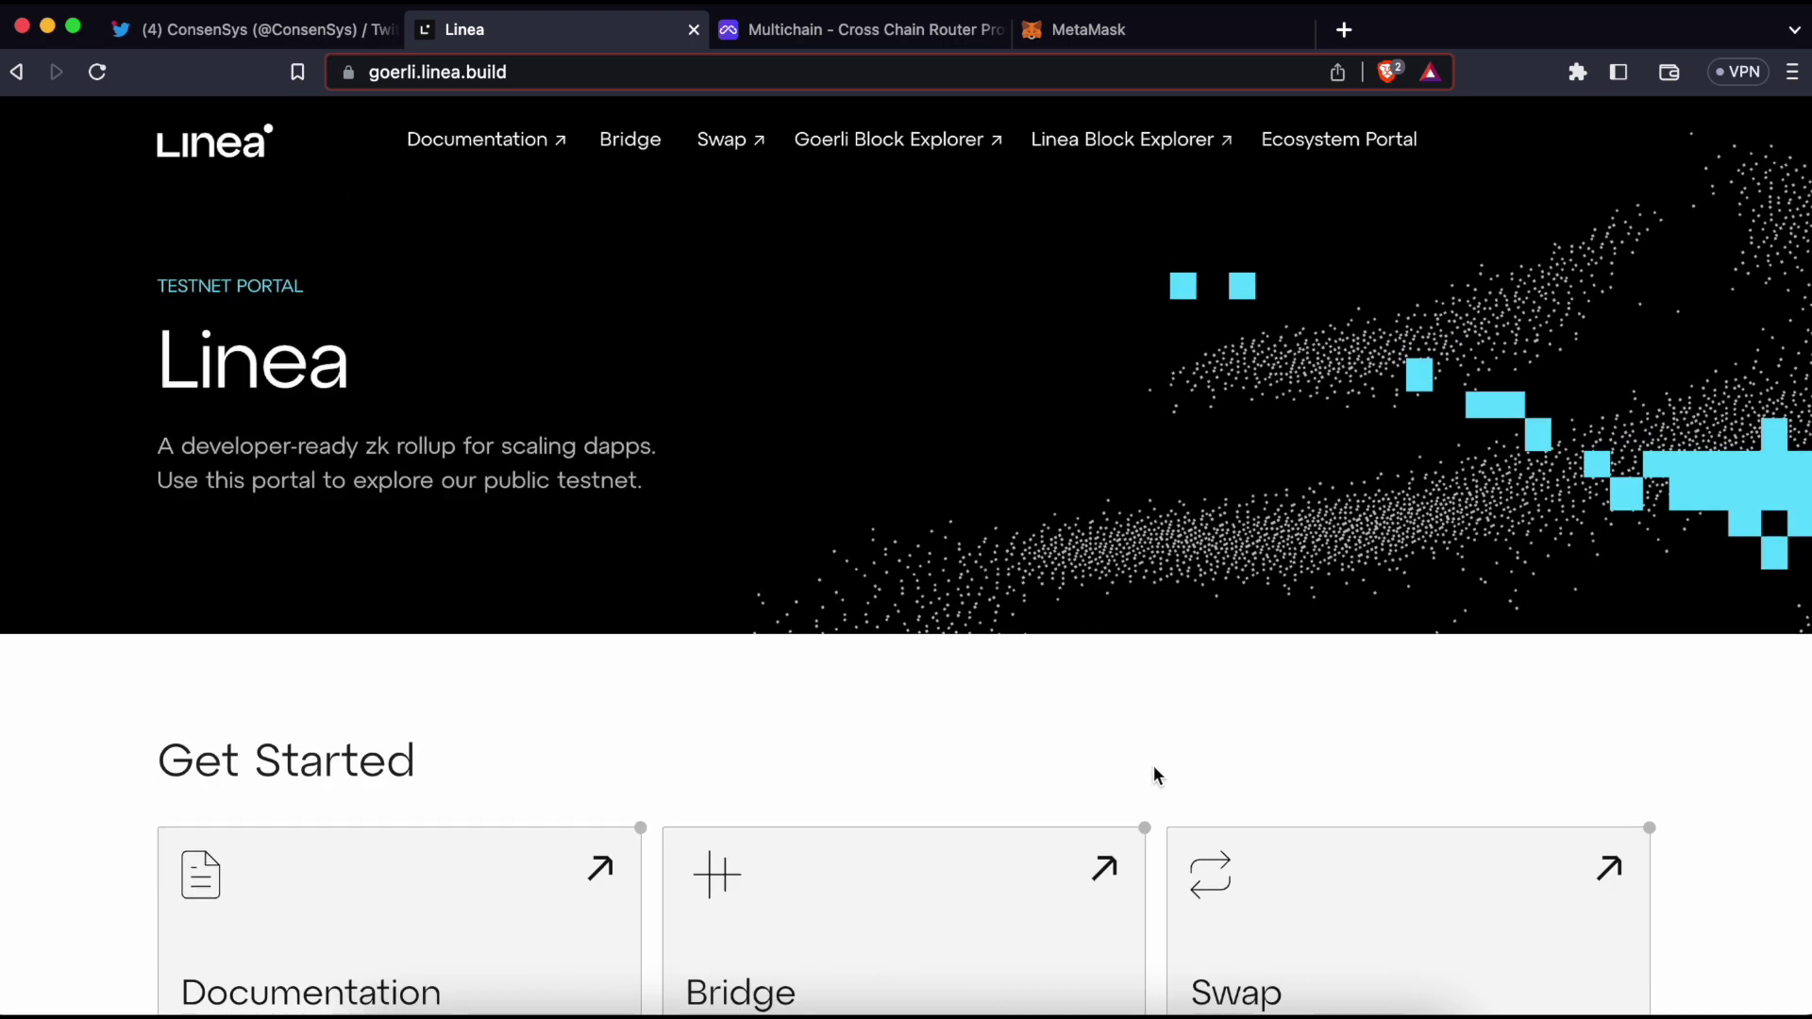
scroll(1157, 773, down, 2)
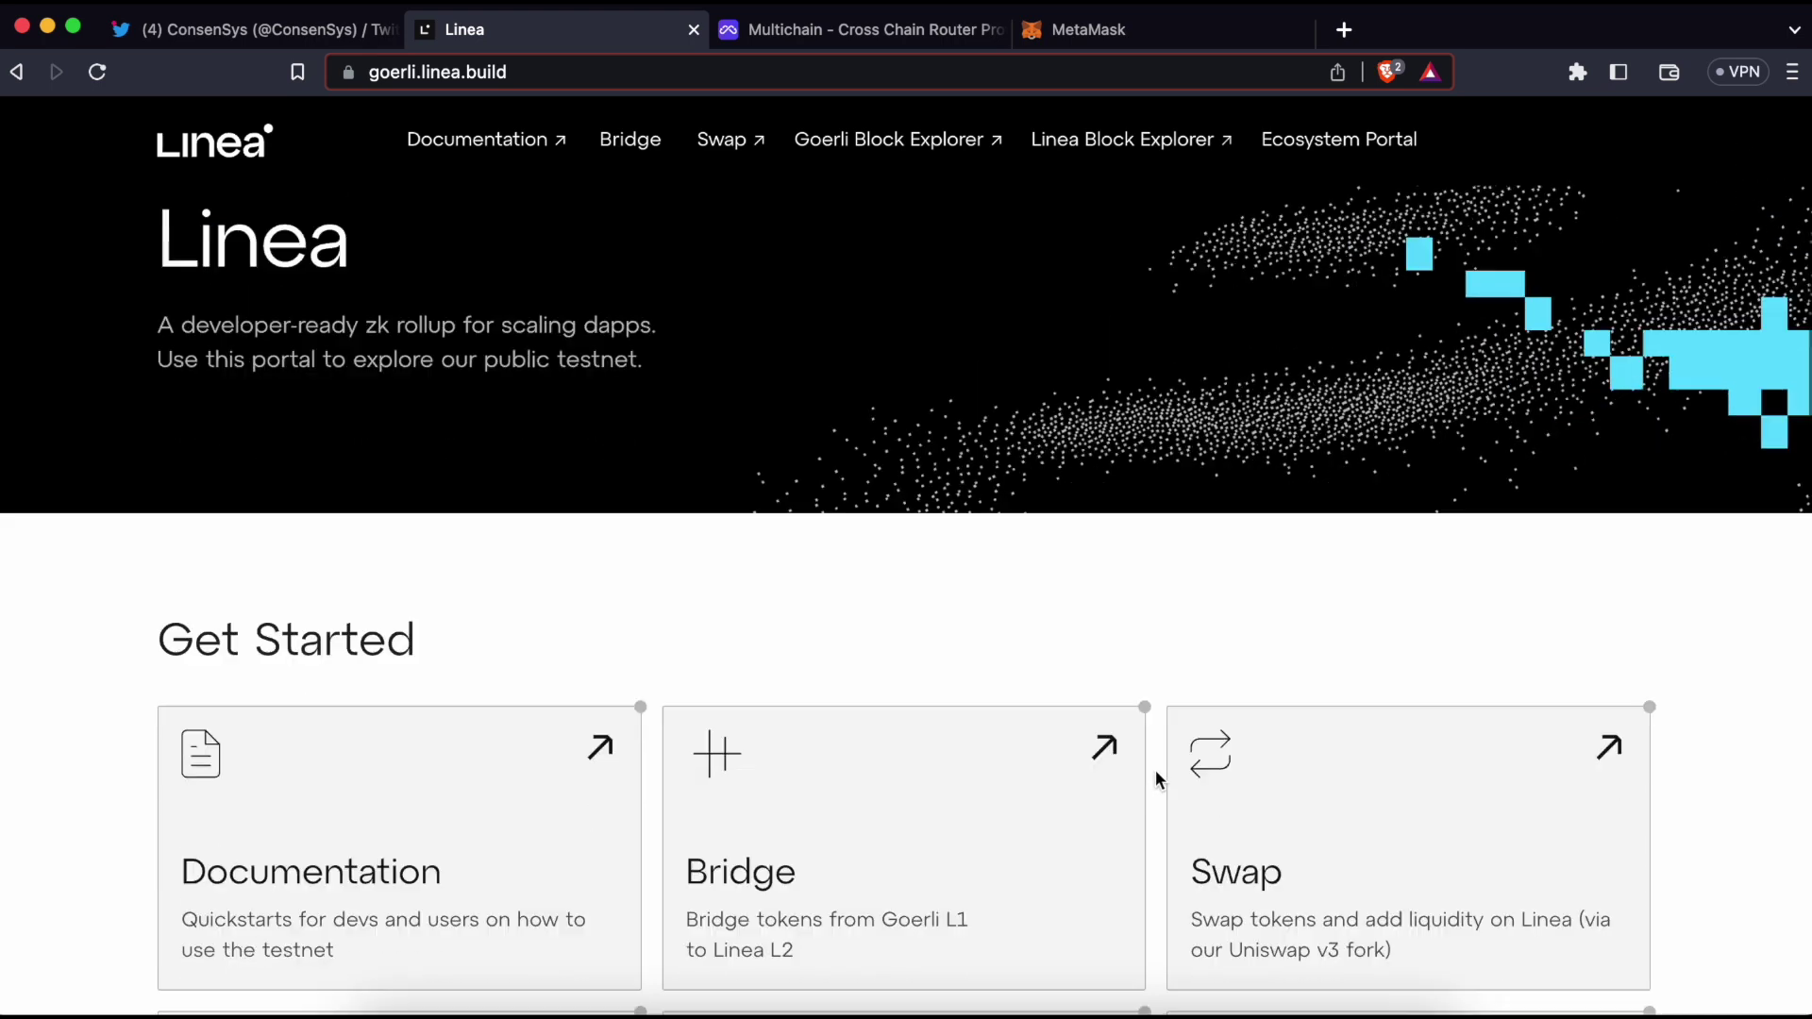
scroll(1158, 770, down, 4)
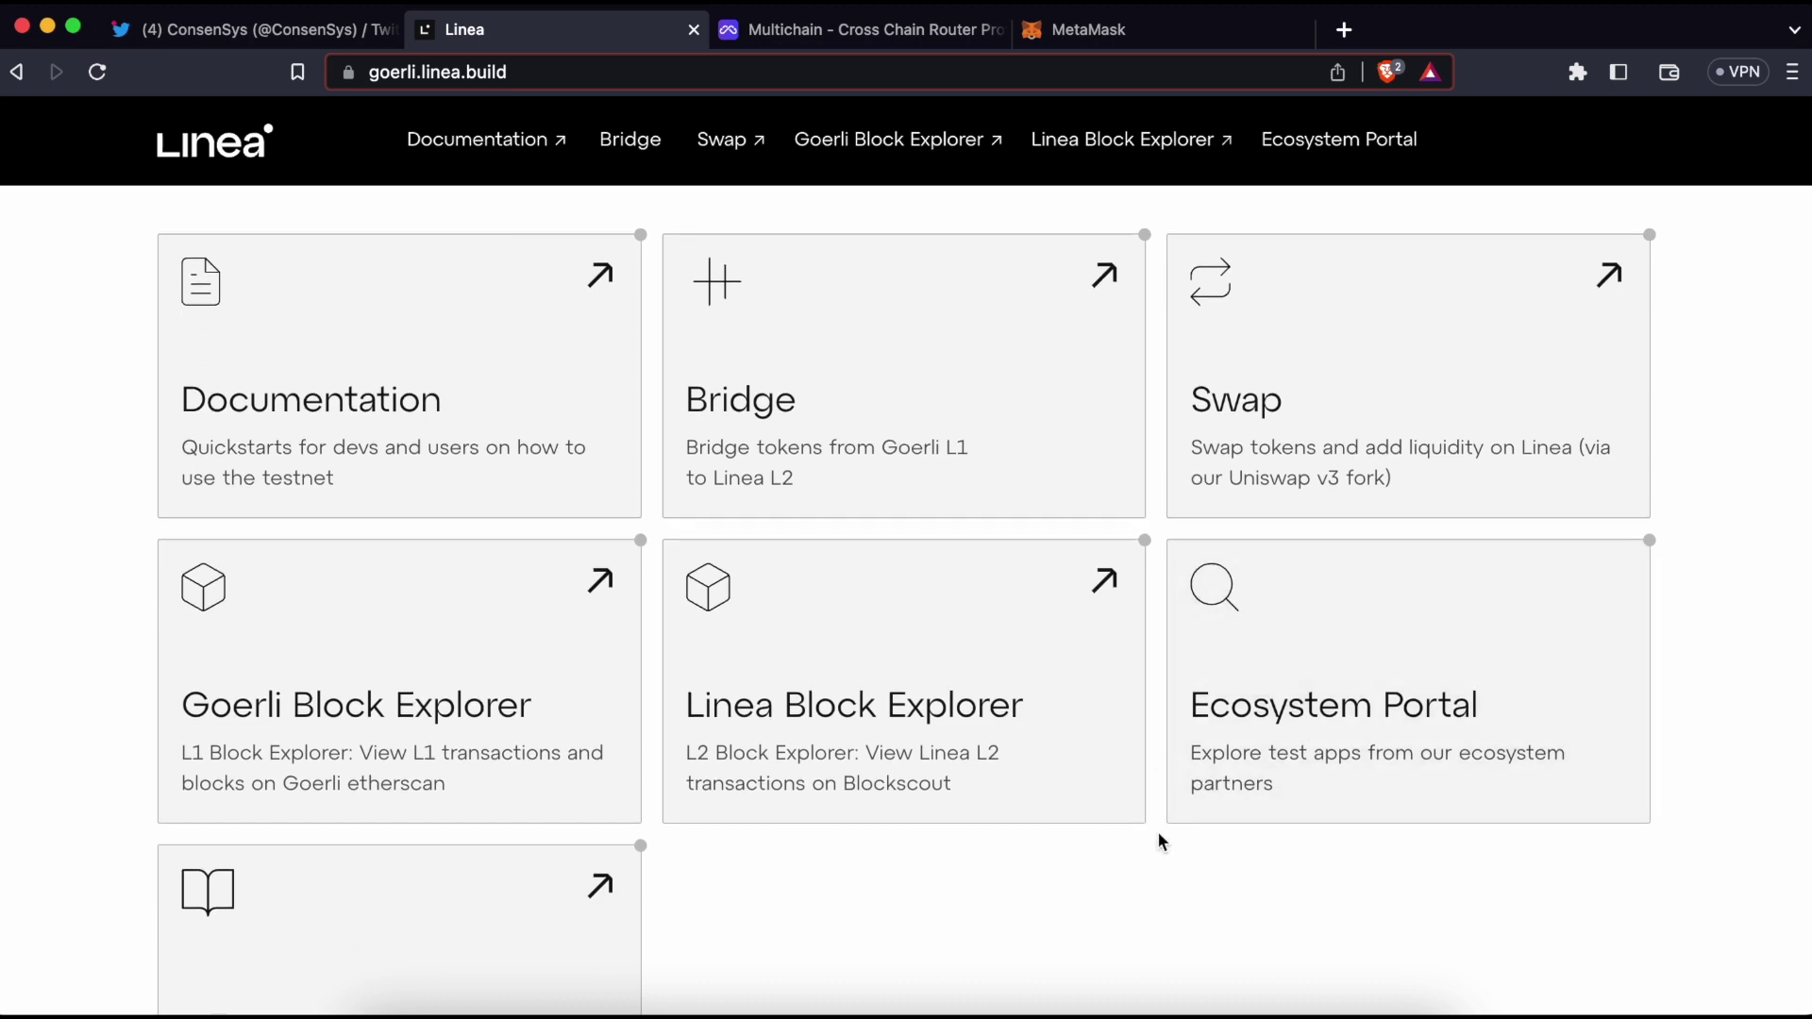
scroll(1159, 840, up, 1)
scroll(1159, 839, up, 2)
scroll(1159, 840, down, 2)
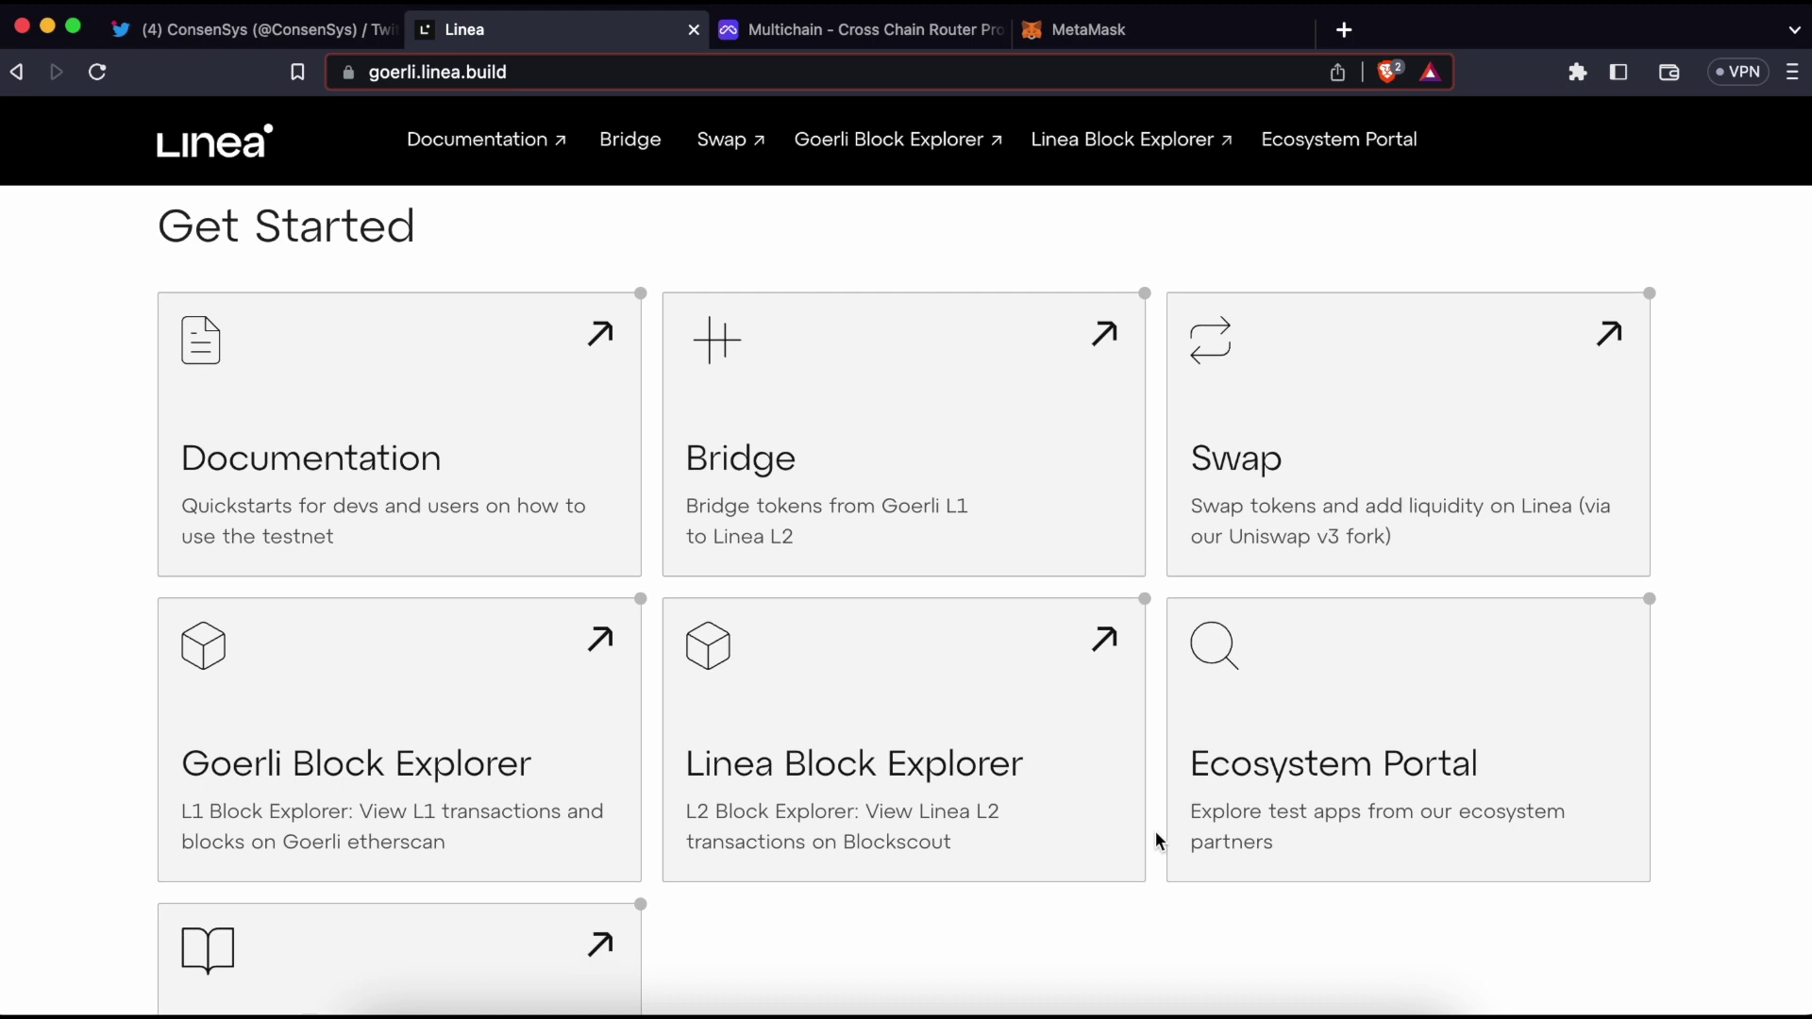
scroll(1158, 839, up, 1)
scroll(1157, 835, up, 3)
scroll(1155, 831, up, 2)
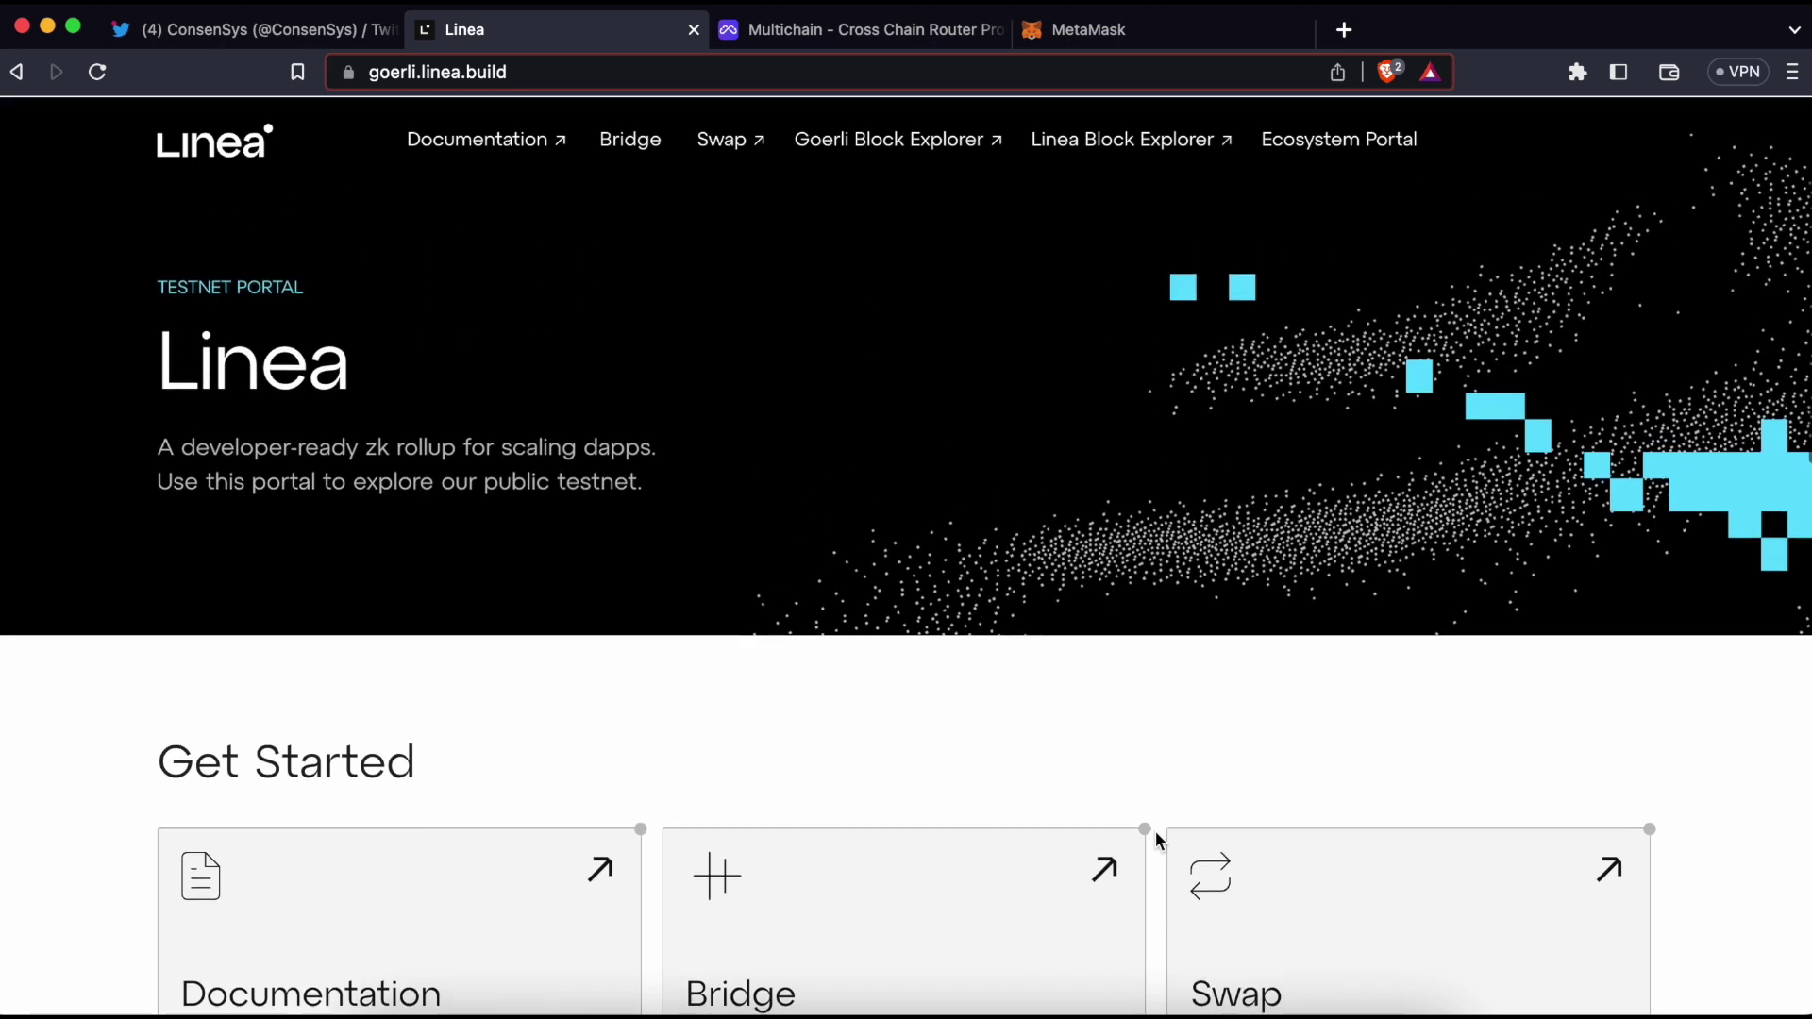